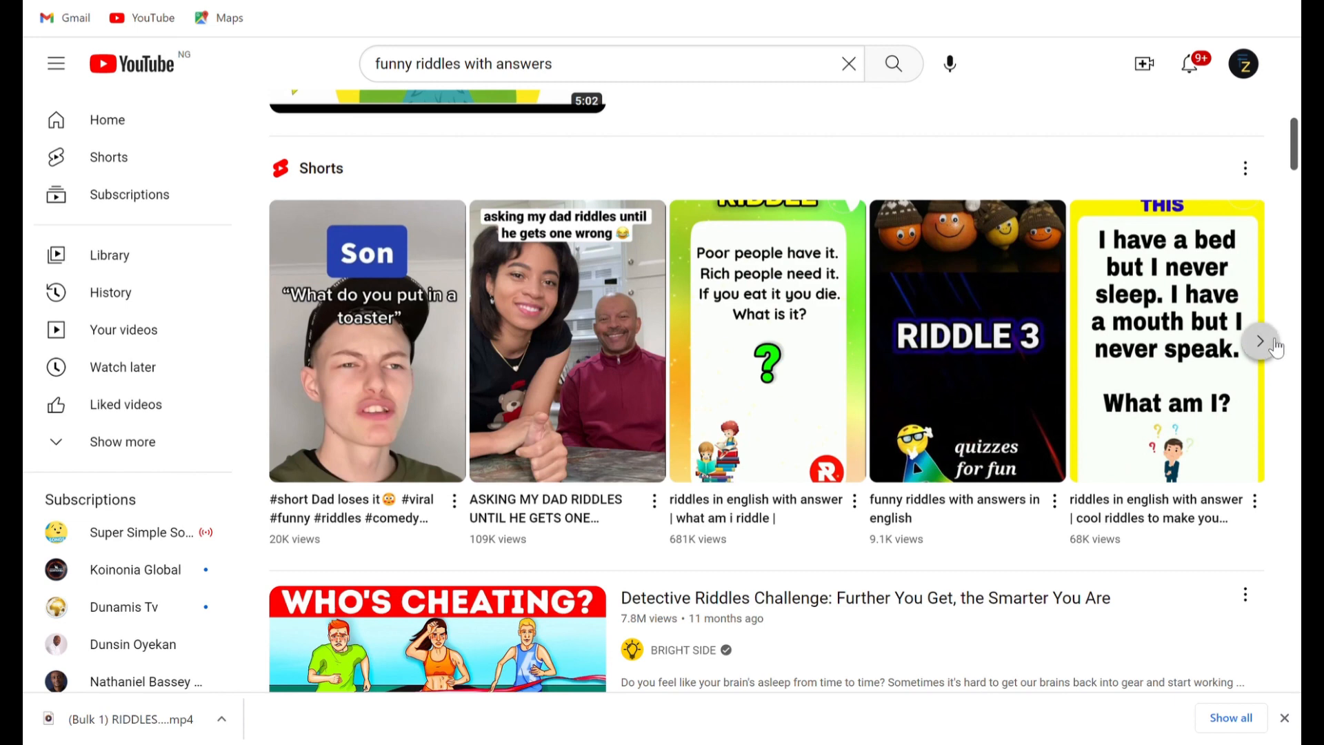
Browse the Shorts shown in the search results for funny riddles with answers.
click(1259, 342)
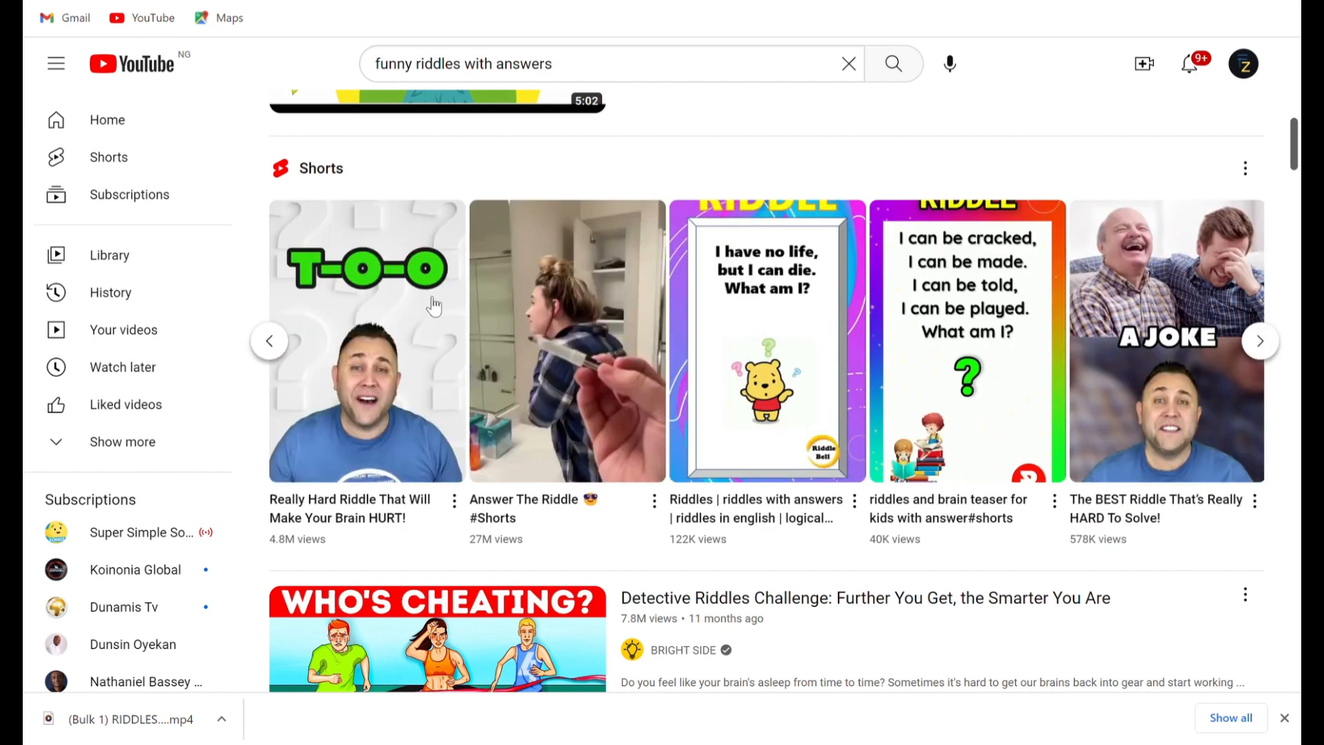
click(269, 343)
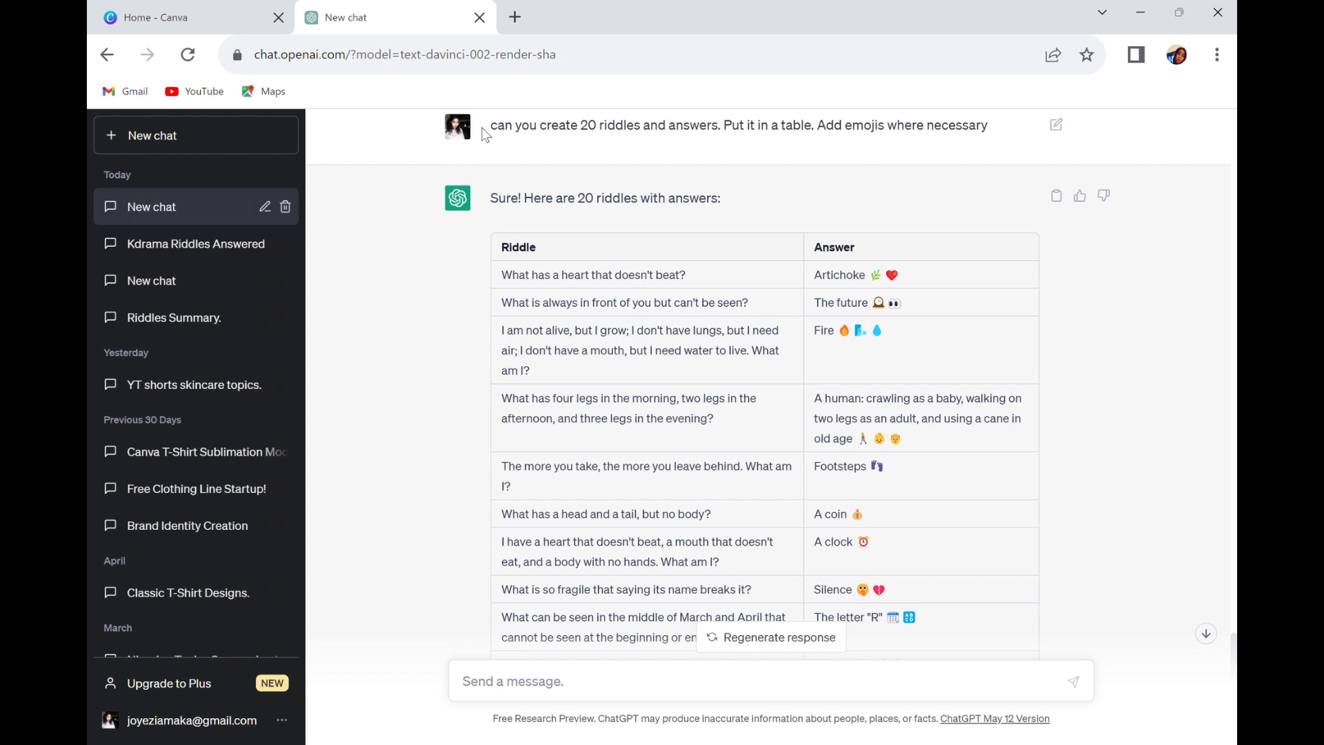
Review the prompt asking for 20 riddles and answers and read through the generated table.
drag(486, 126, 1006, 148)
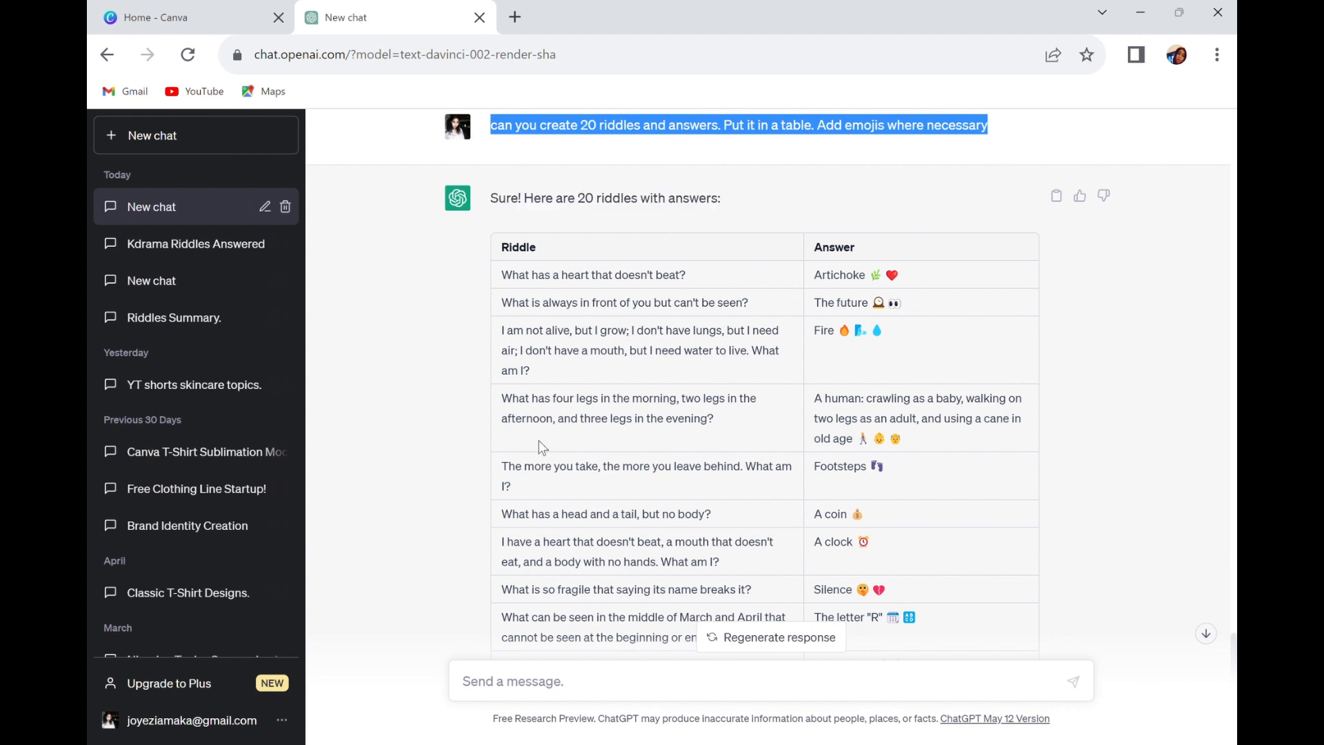
scroll(916, 423, down, 10)
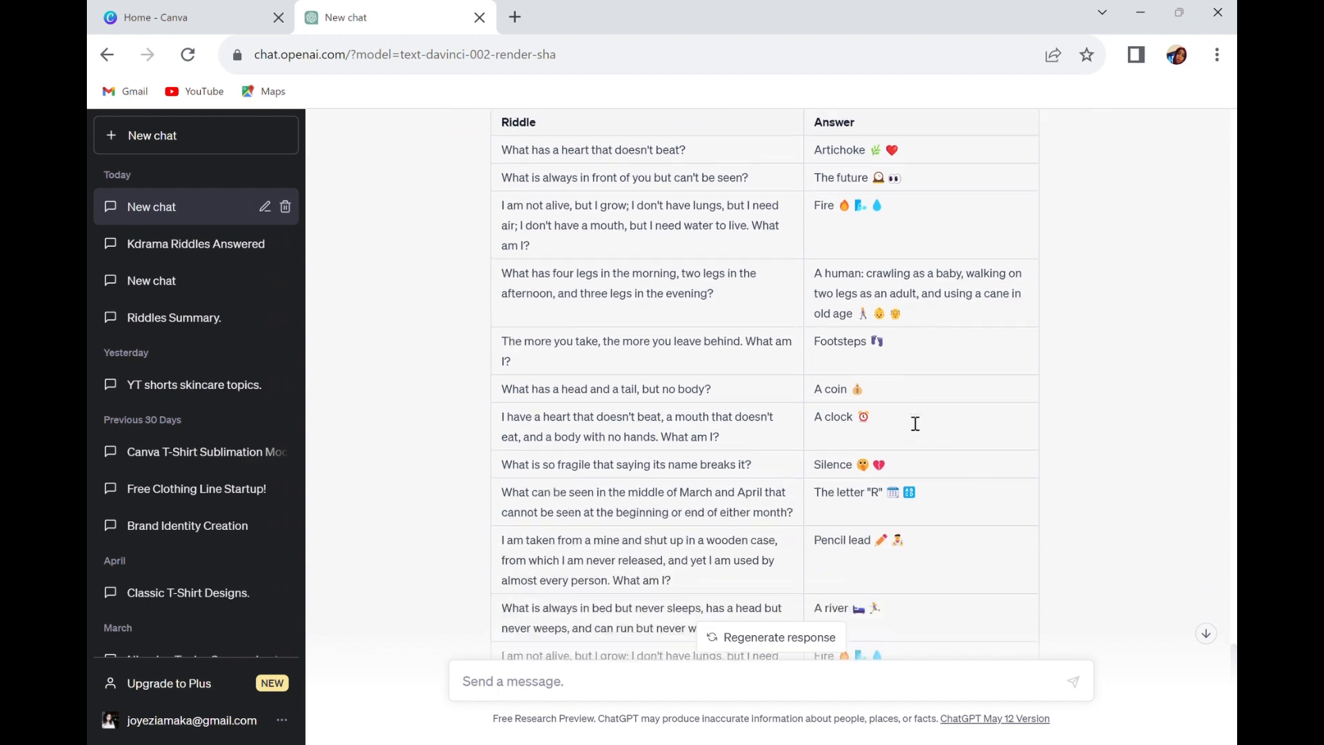
scroll(910, 422, up, 10)
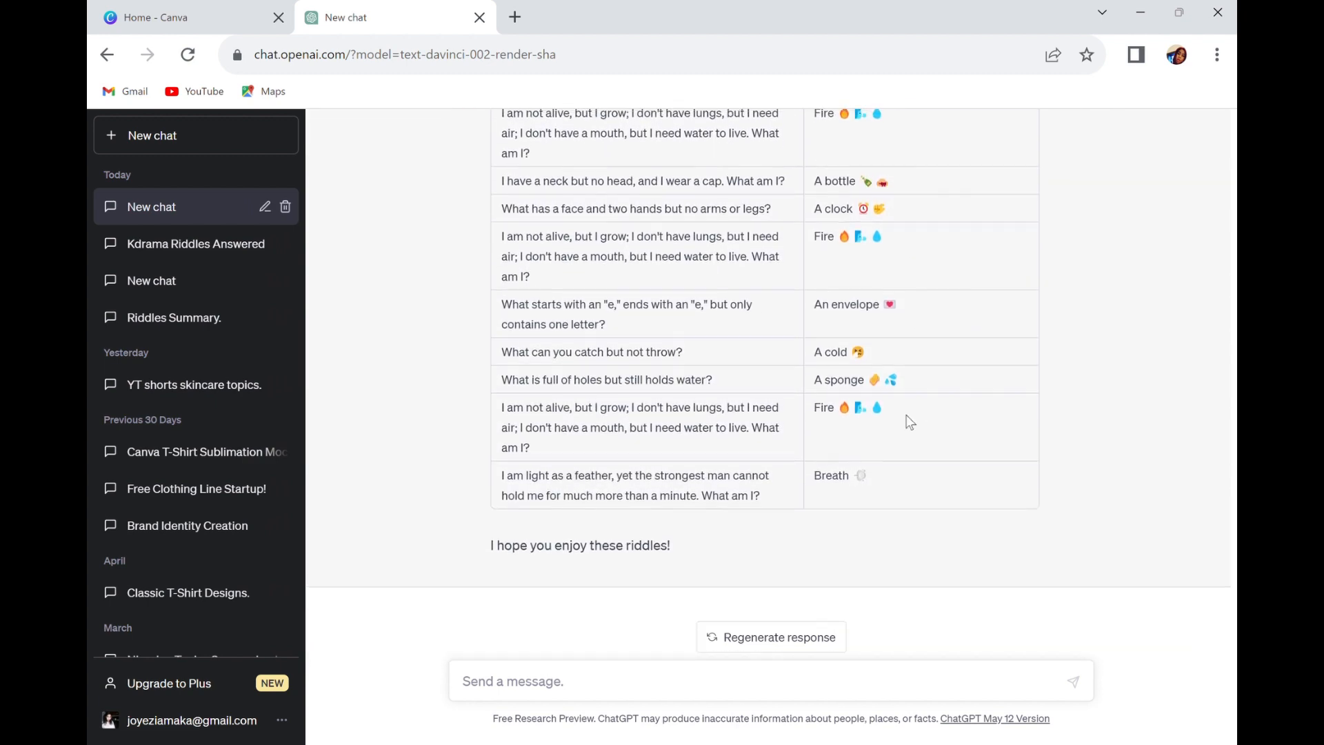
scroll(913, 437, down, 5)
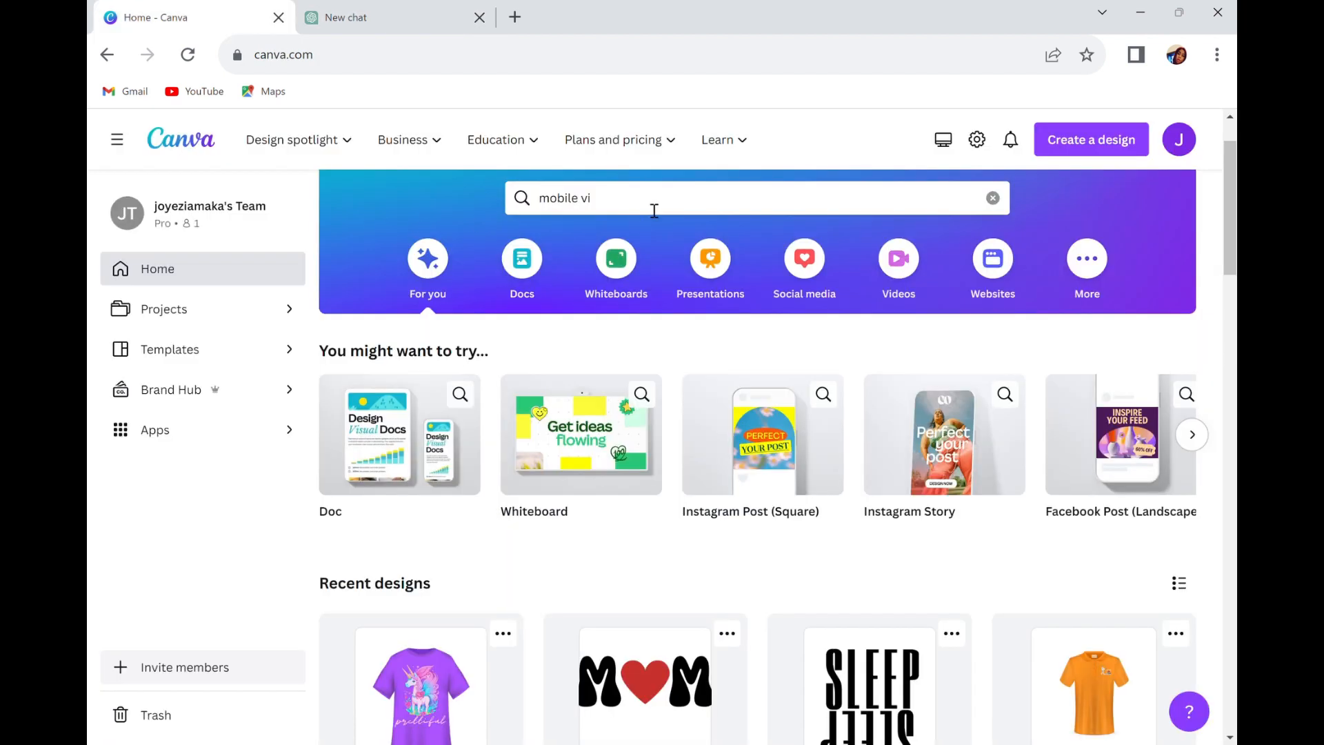
Find the Mobile Video template category from the "mobile vi" search and create a blank mobile video.
click(654, 210)
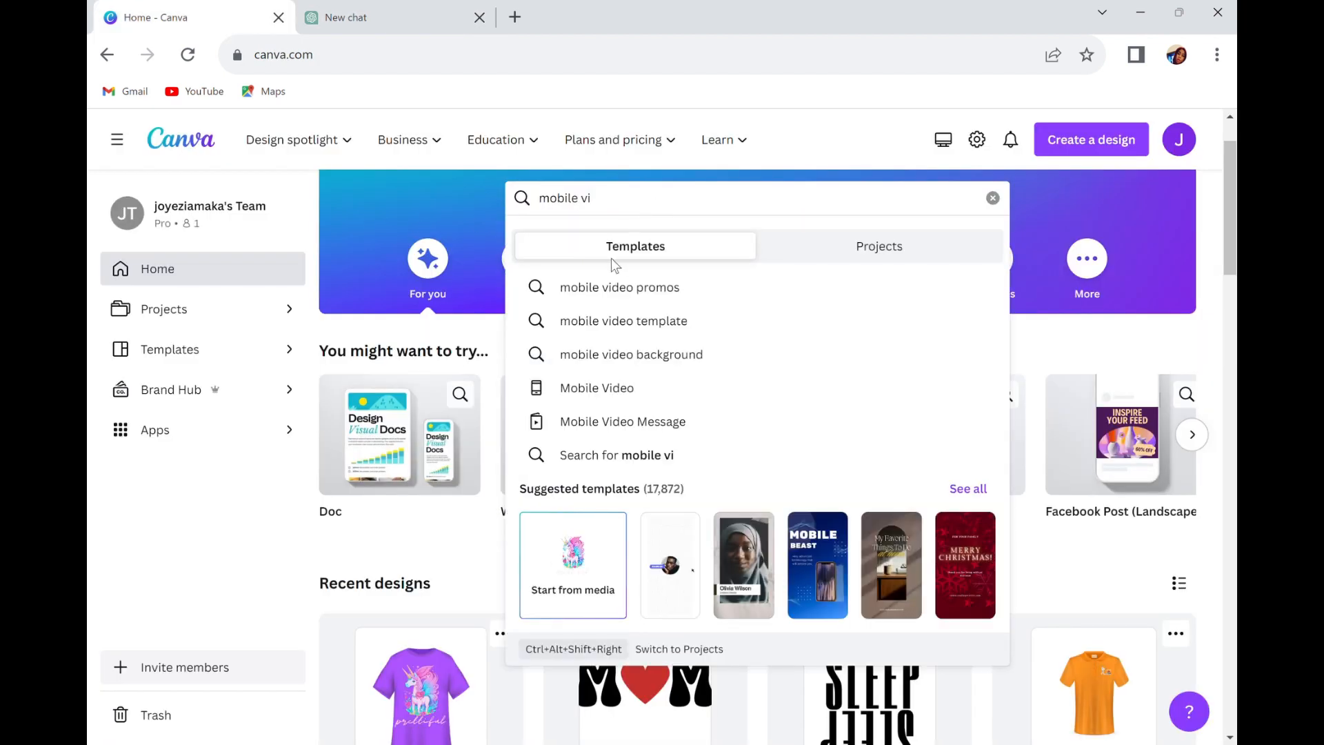
click(598, 395)
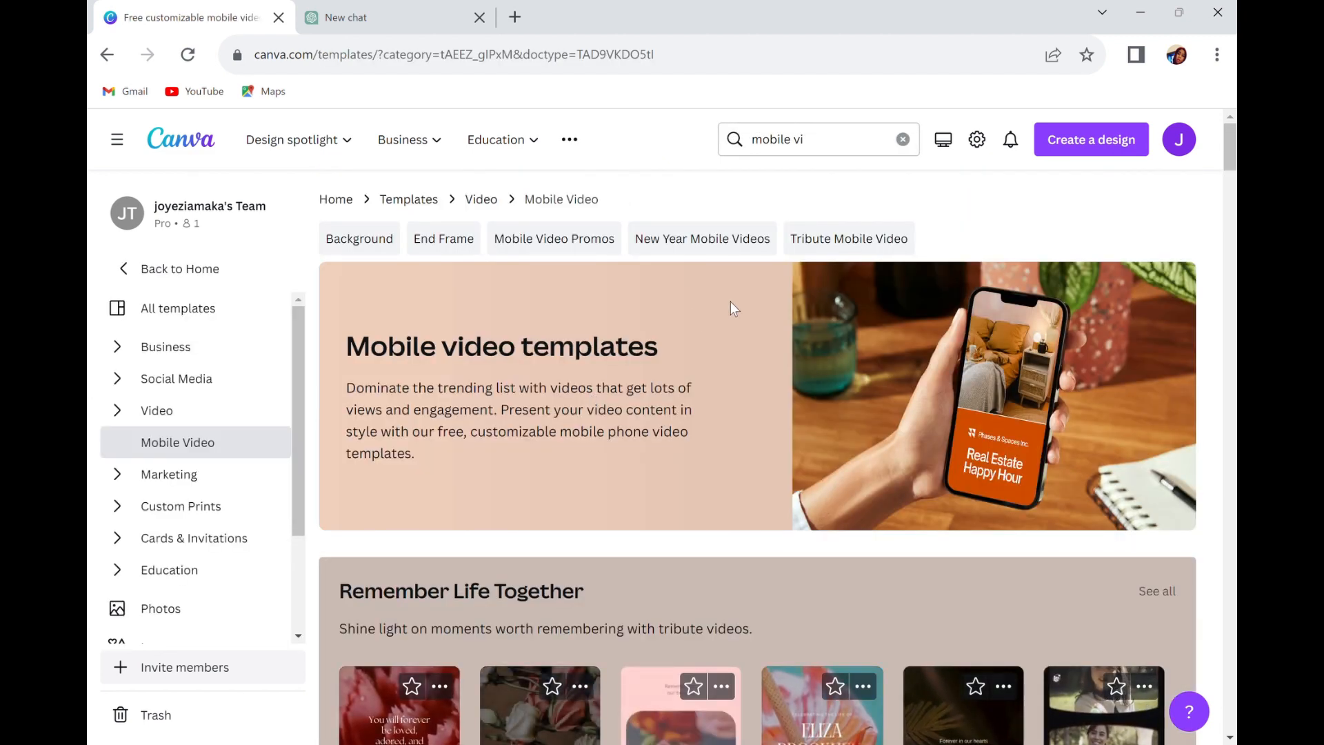
scroll(458, 507, down, 5)
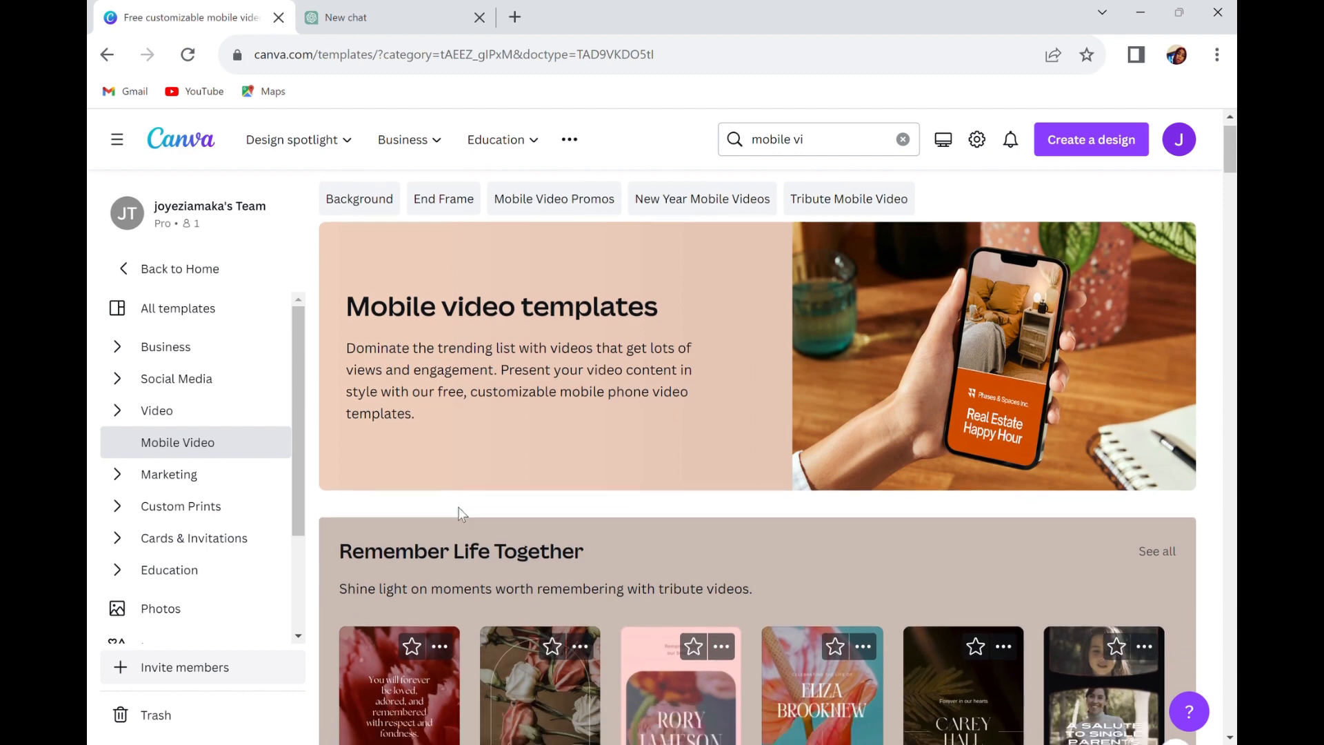
scroll(552, 573, down, 2)
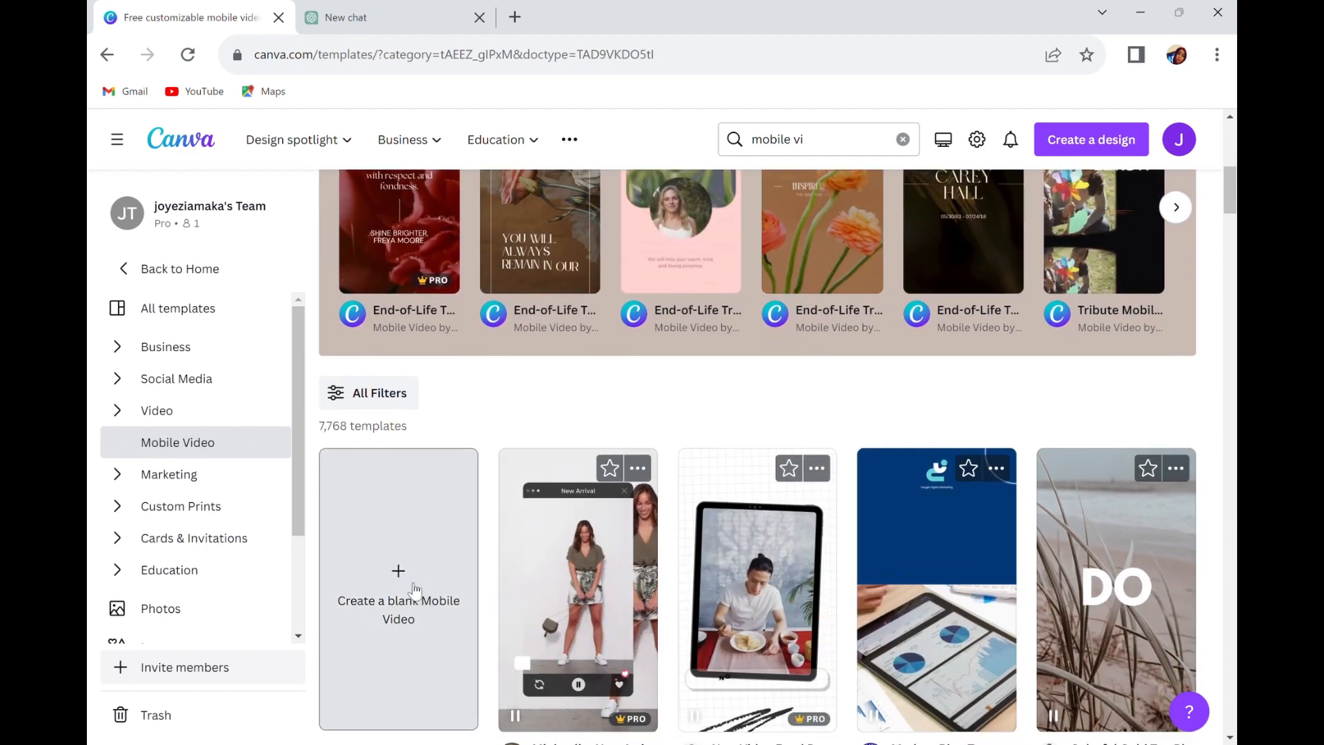
click(409, 587)
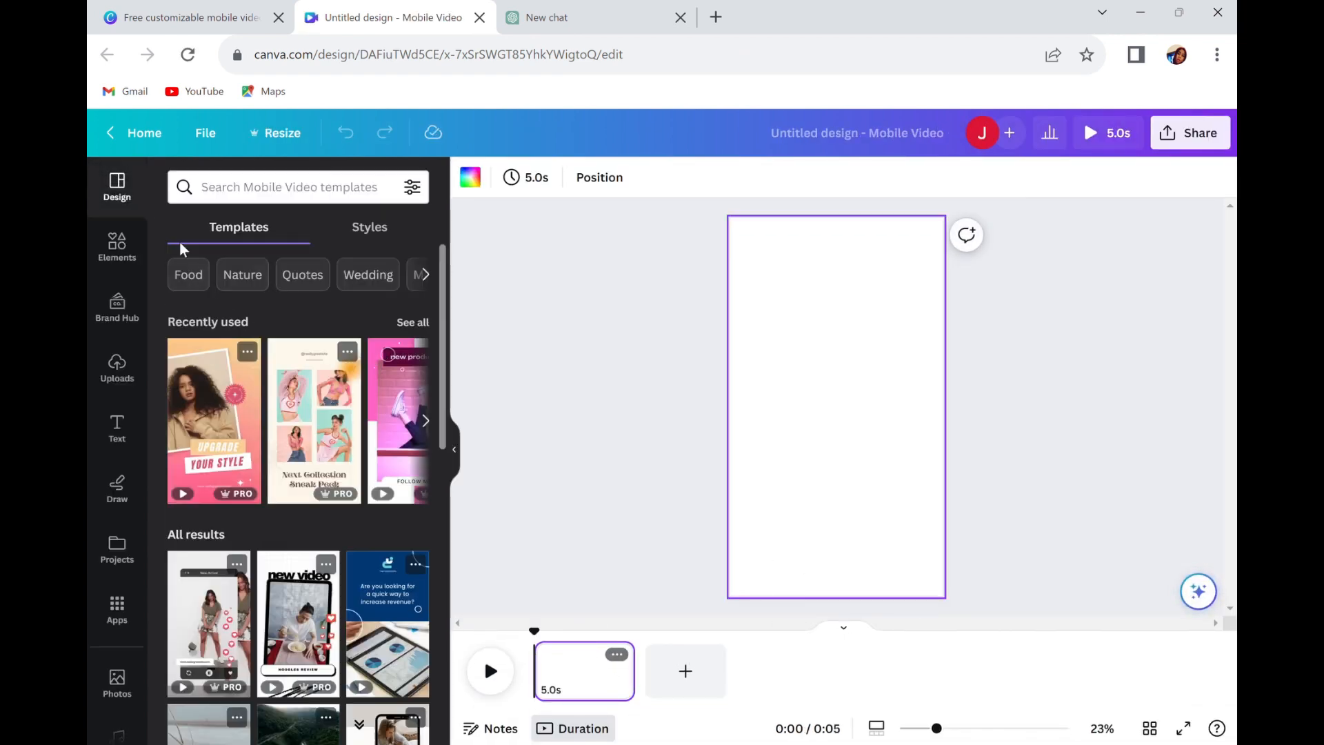
Search the elements for "riddles" and limit the results to videos.
click(117, 245)
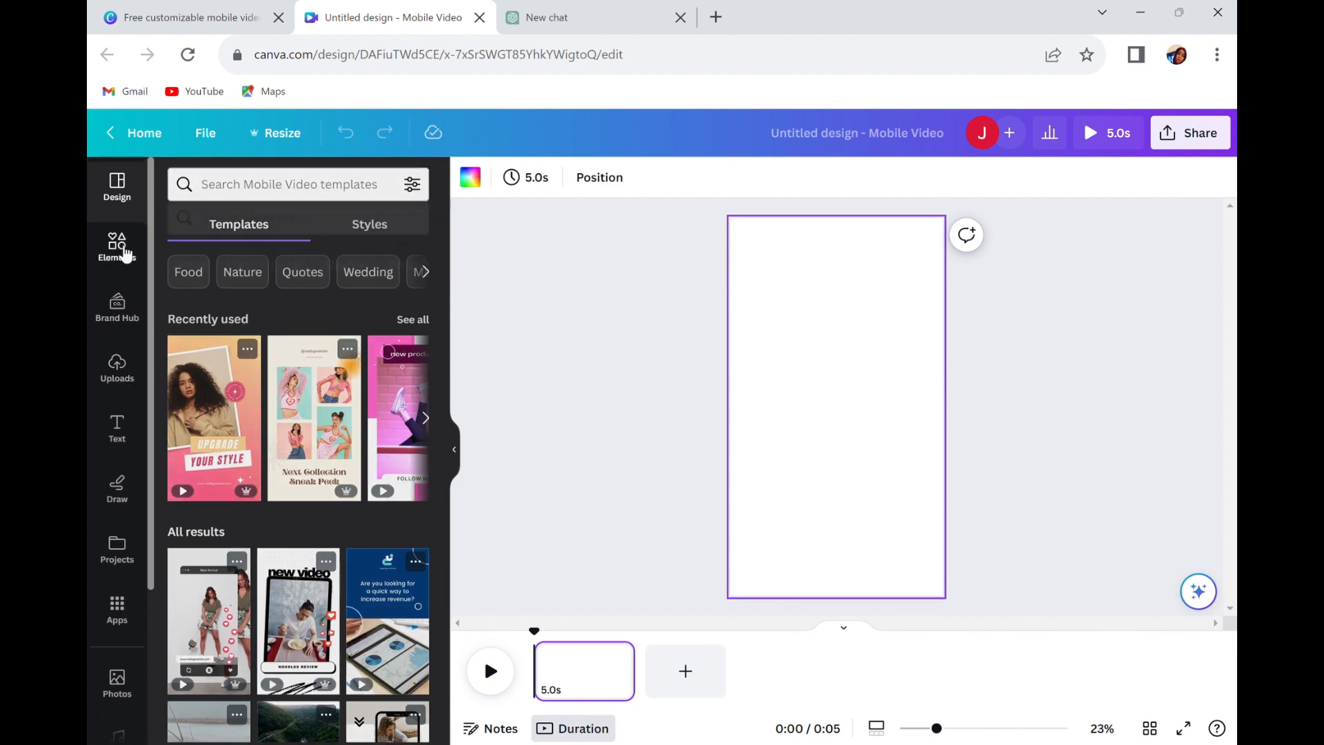
click(275, 192)
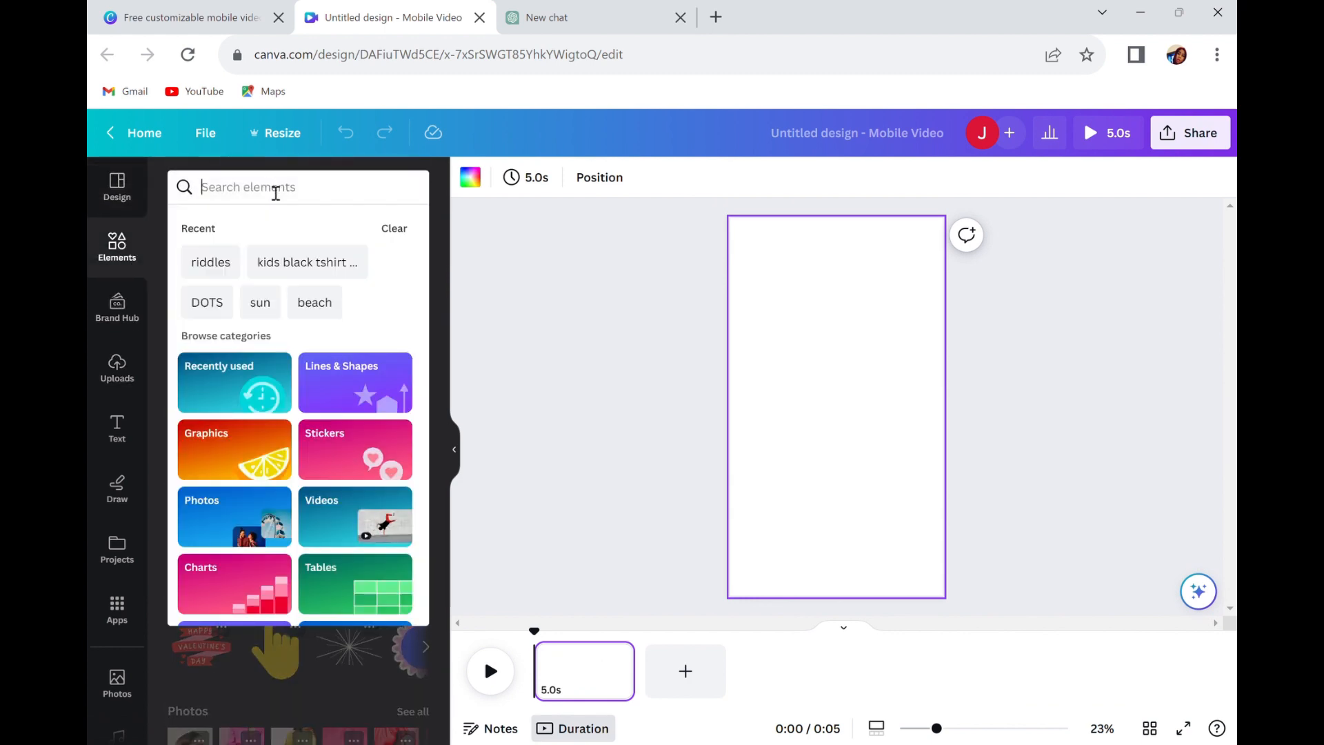
text(riddles)
key(Return)
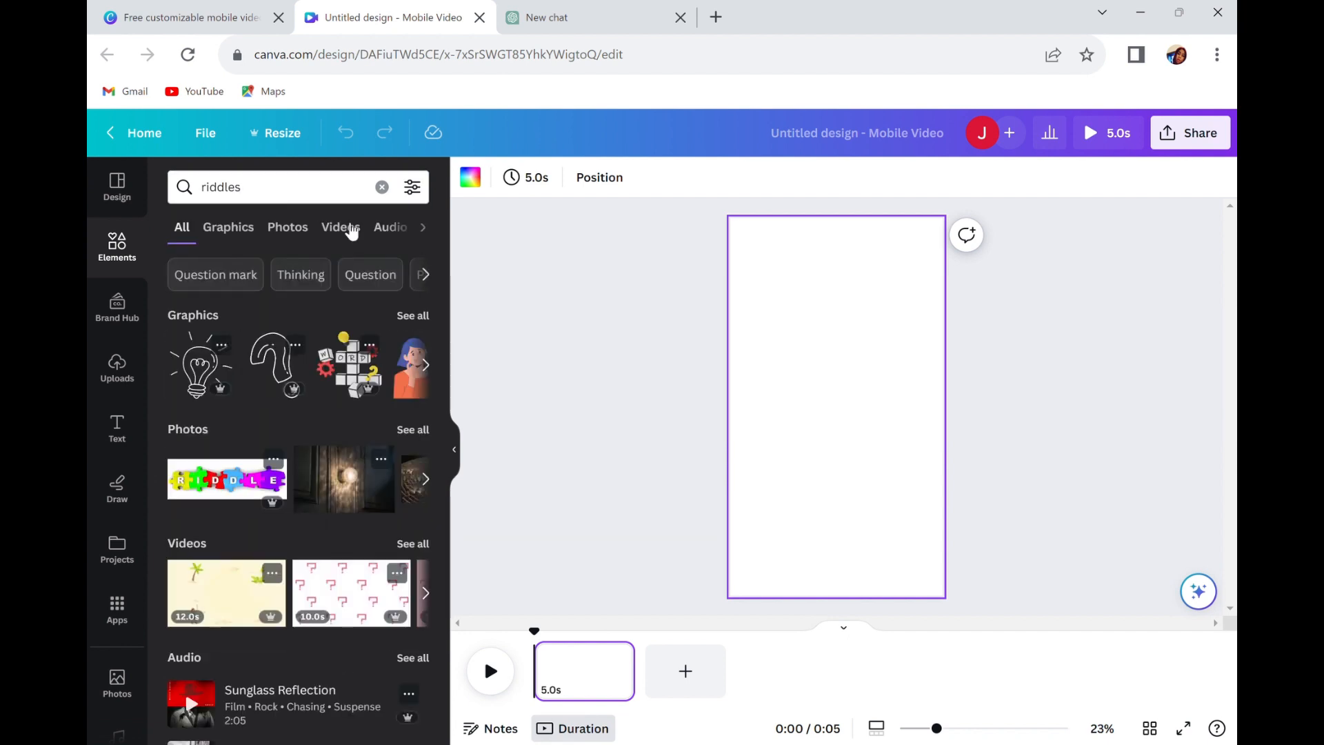
click(340, 227)
Insert the 12-second purple video with neon maze lines and set it as the page background.
scroll(272, 571, down, 3)
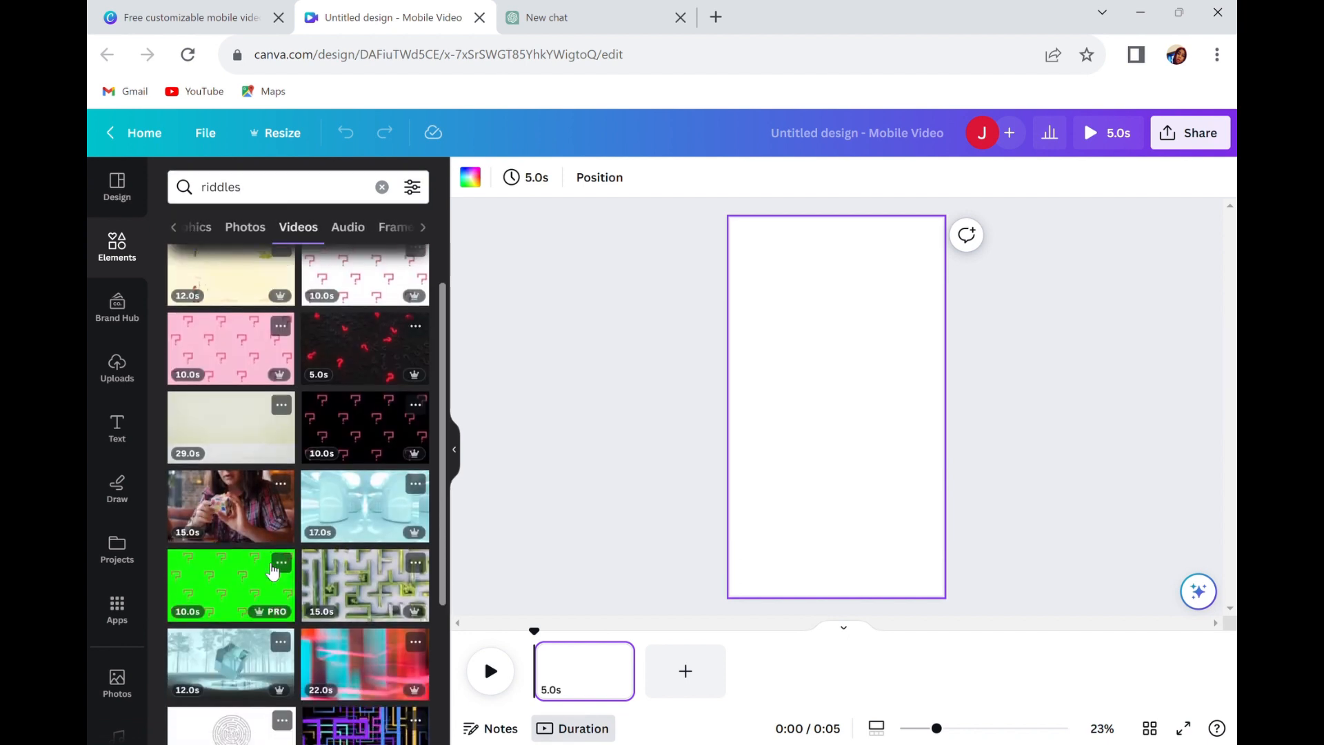
scroll(272, 571, down, 2)
scroll(273, 571, down, 1)
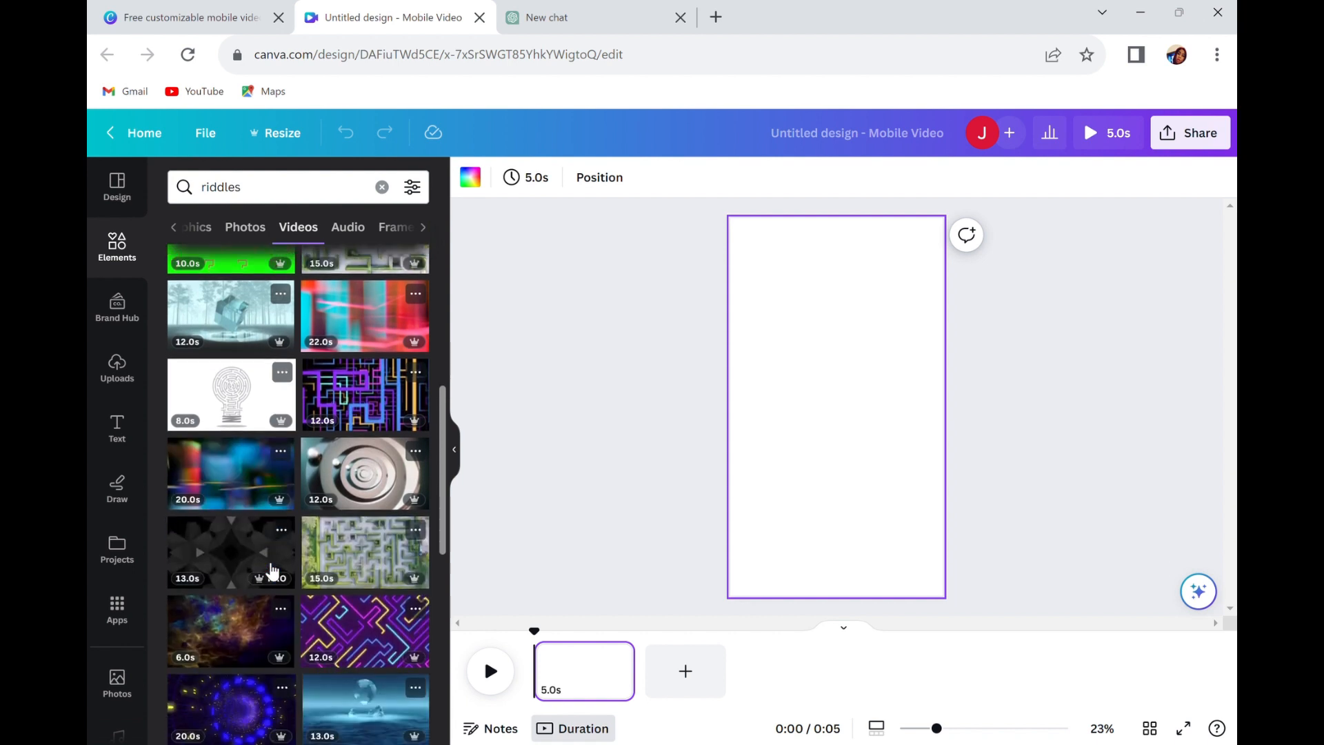
scroll(272, 571, down, 1)
scroll(272, 571, down, 2)
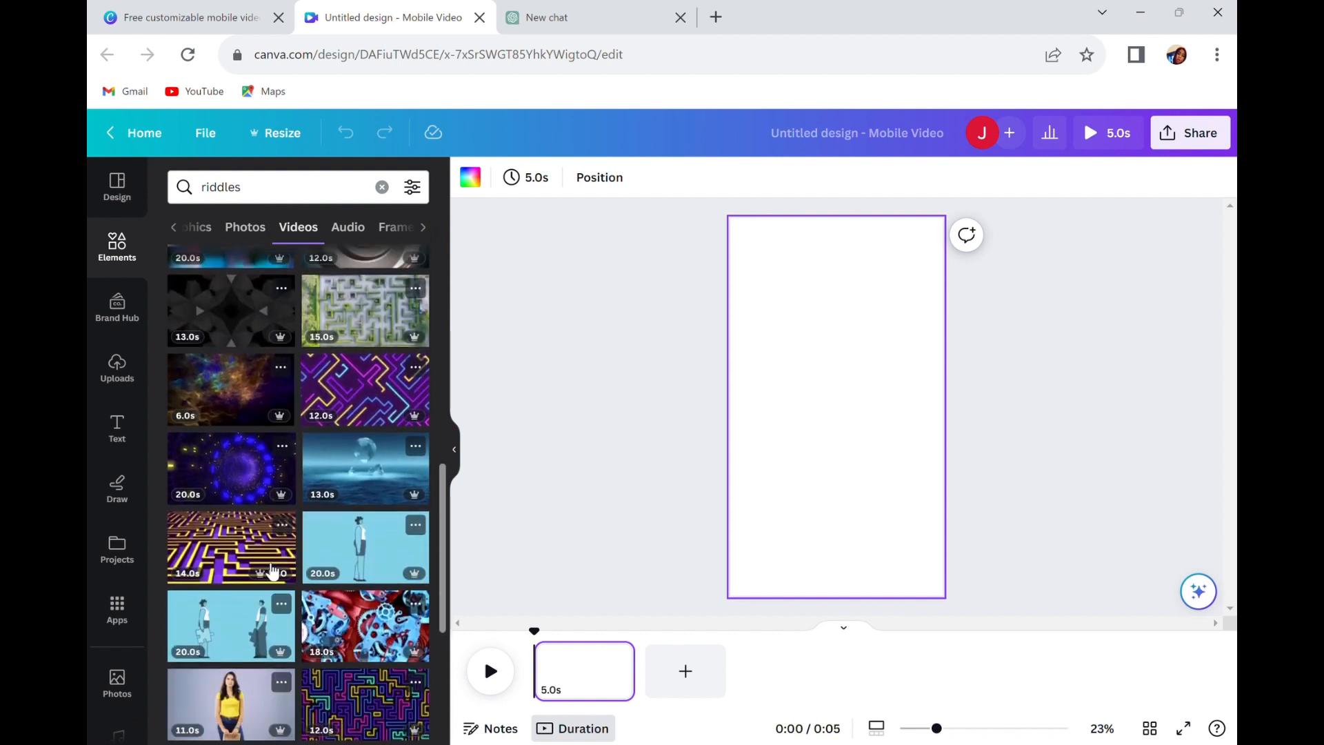
scroll(311, 619, up, 2)
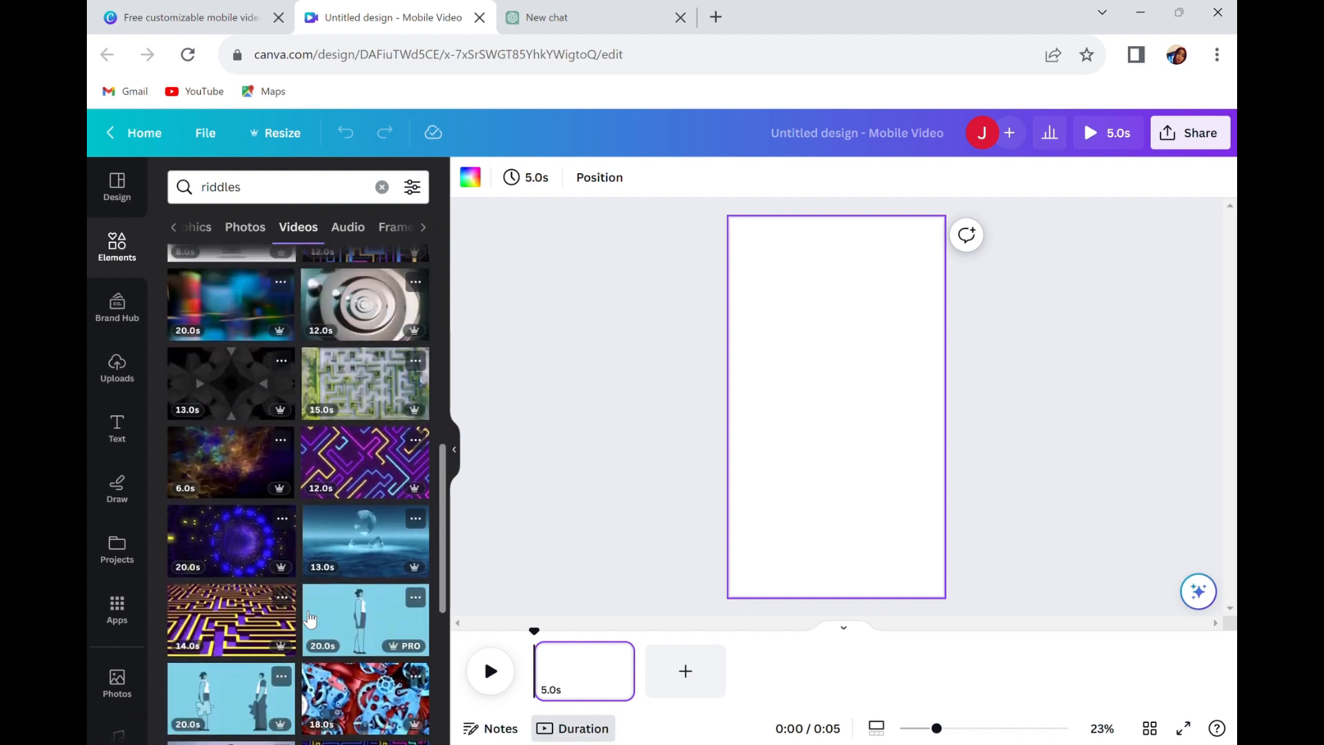
scroll(310, 618, down, 1)
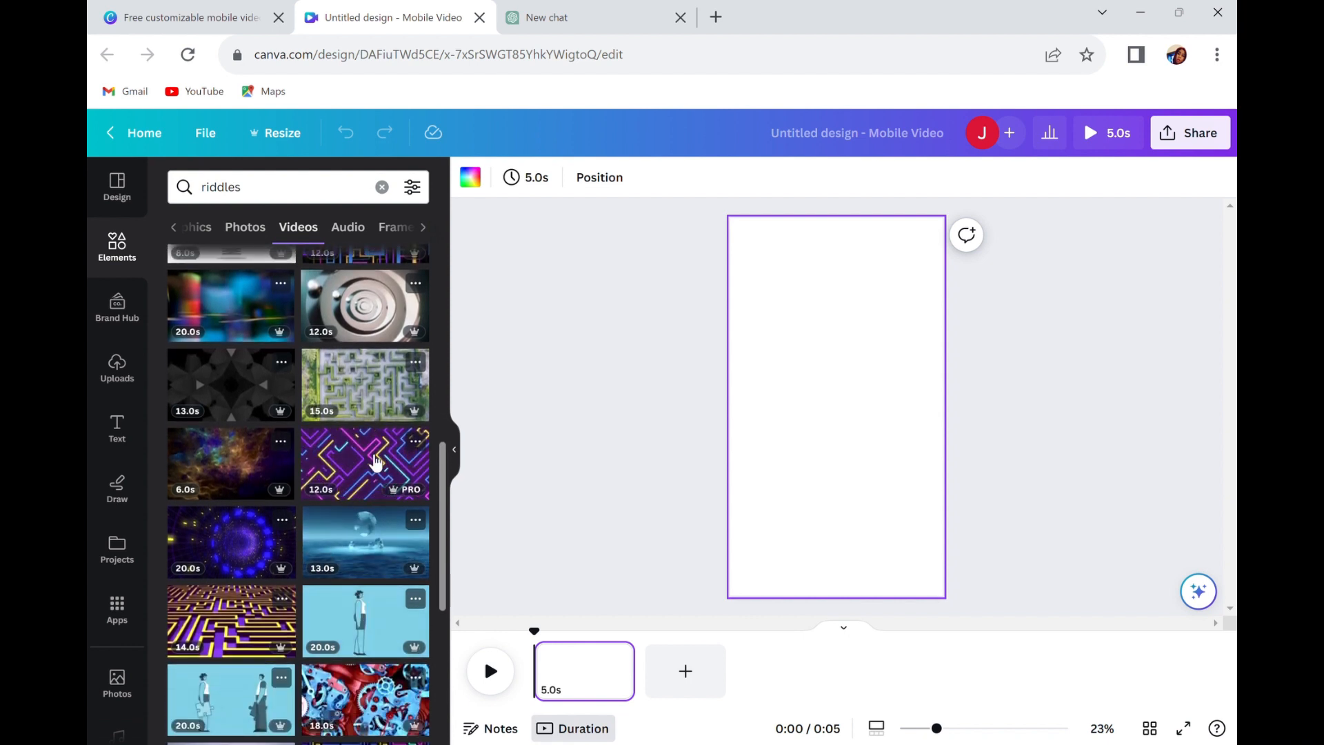
click(376, 462)
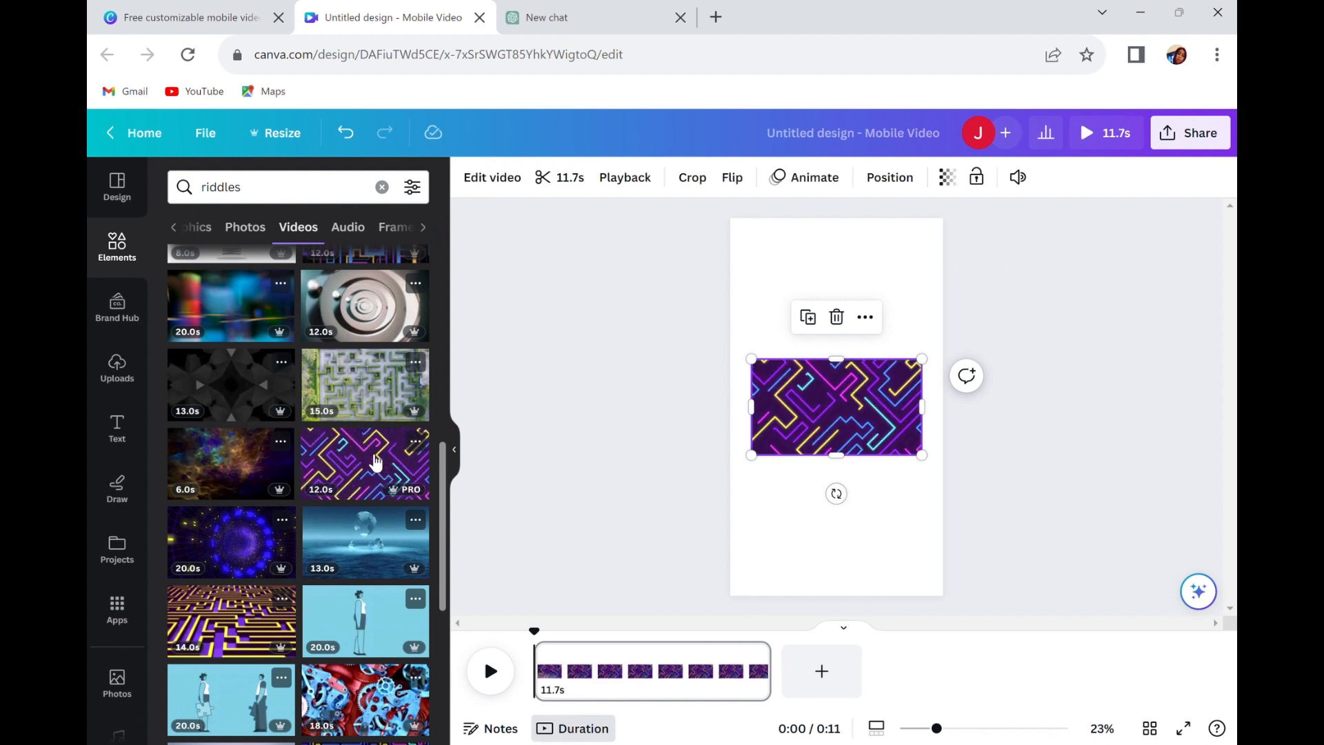
right_click(873, 390)
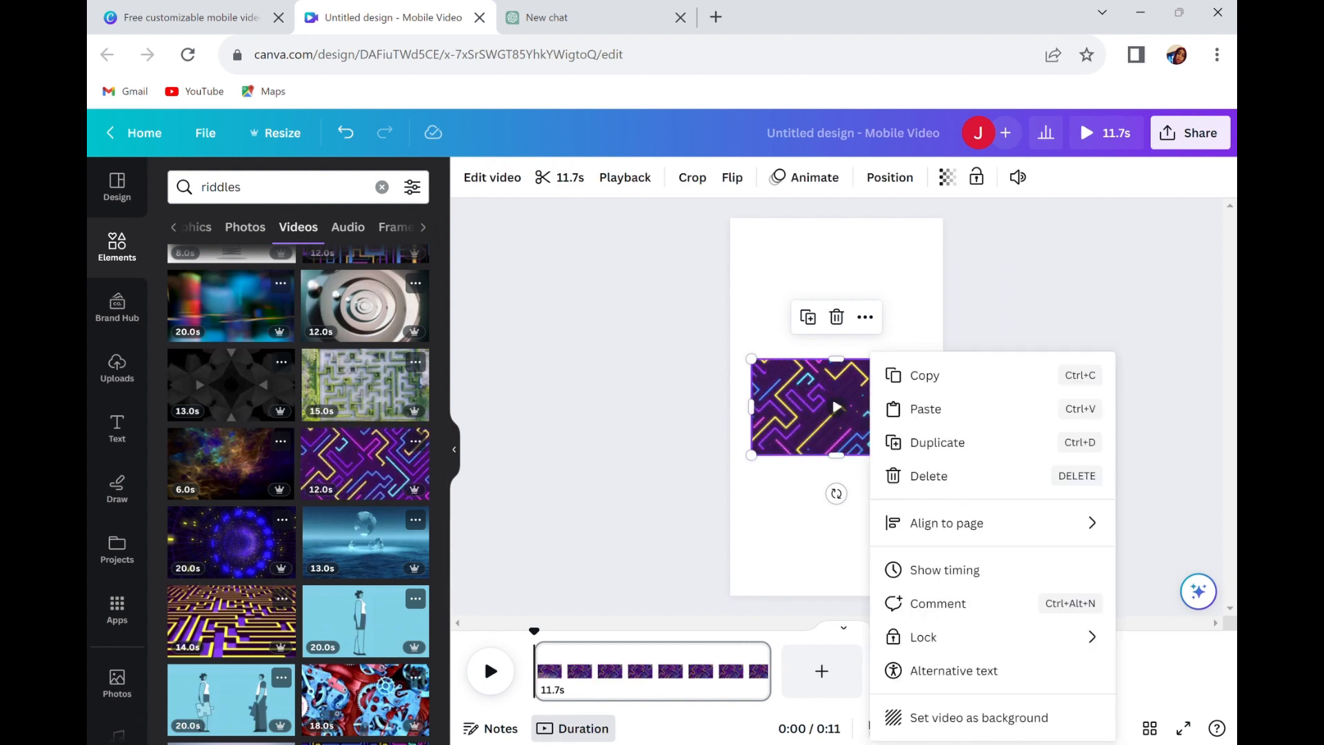
click(972, 721)
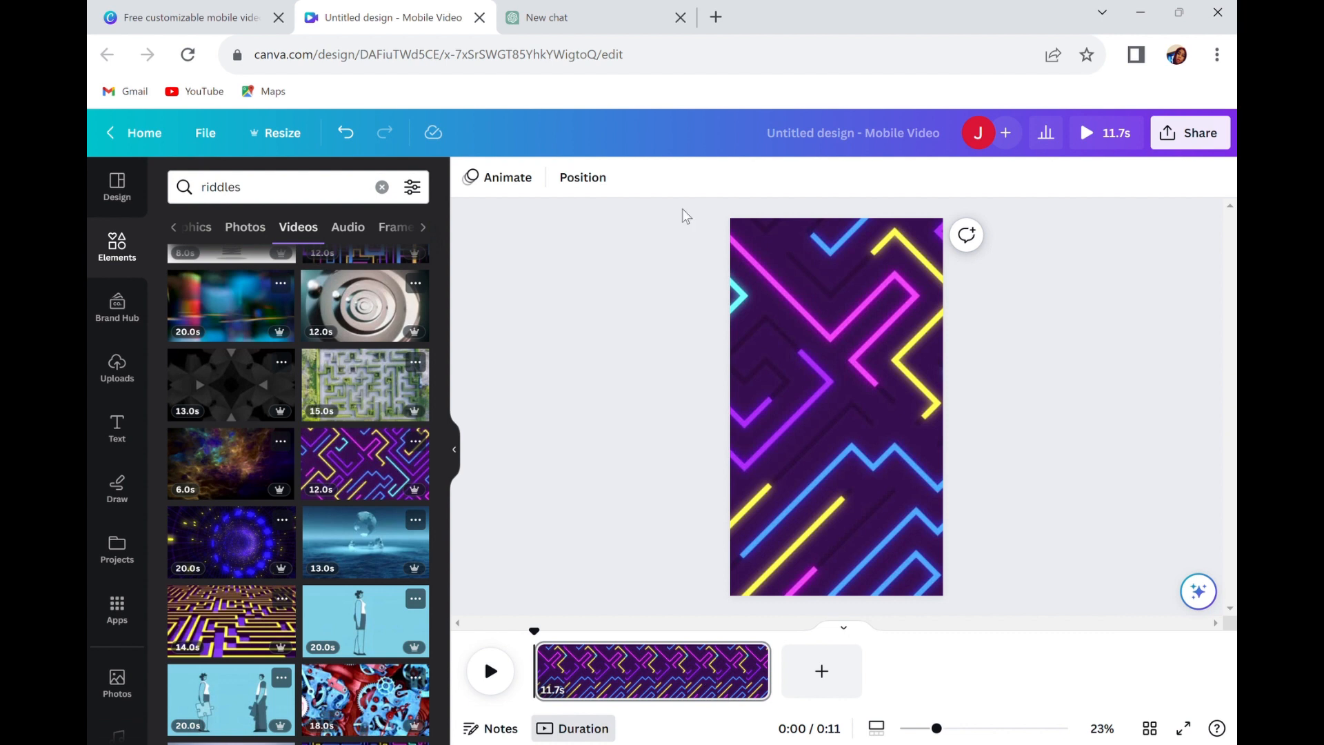
click(773, 407)
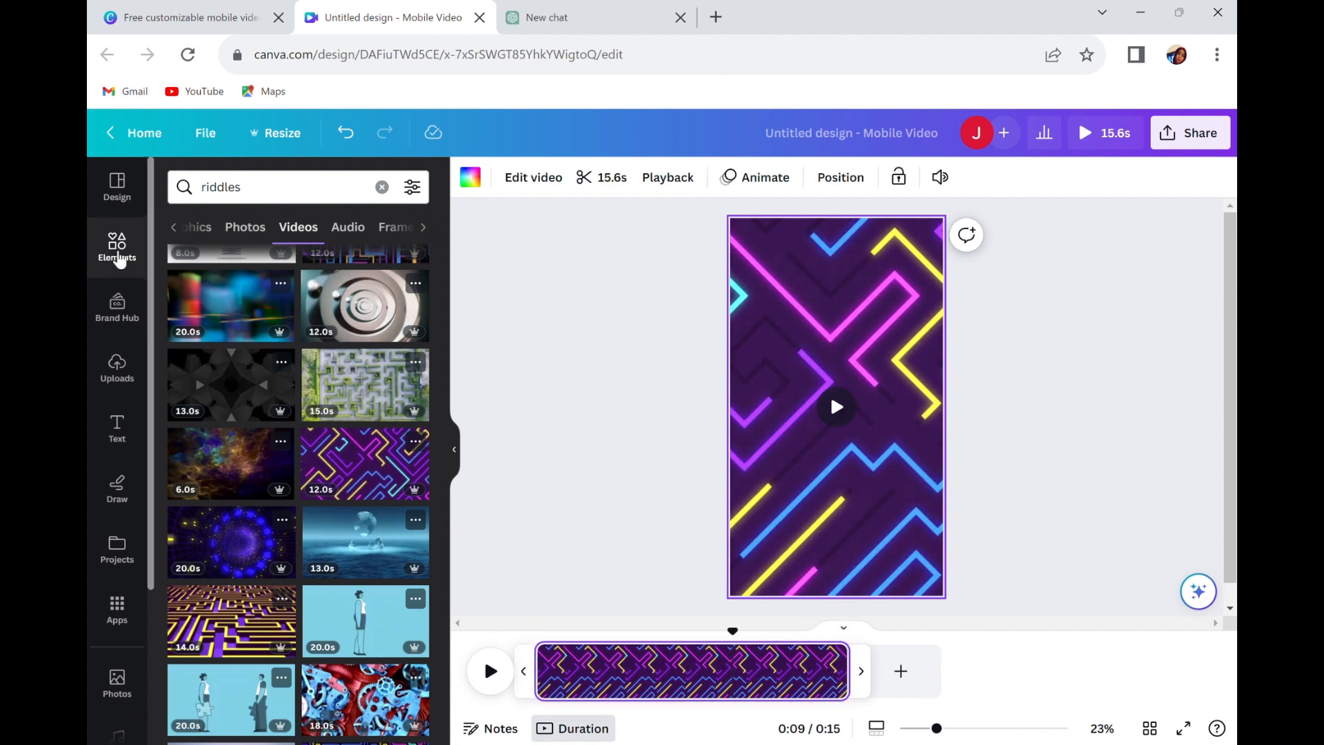
Add a square shape and stretch it to cover the whole page.
click(118, 259)
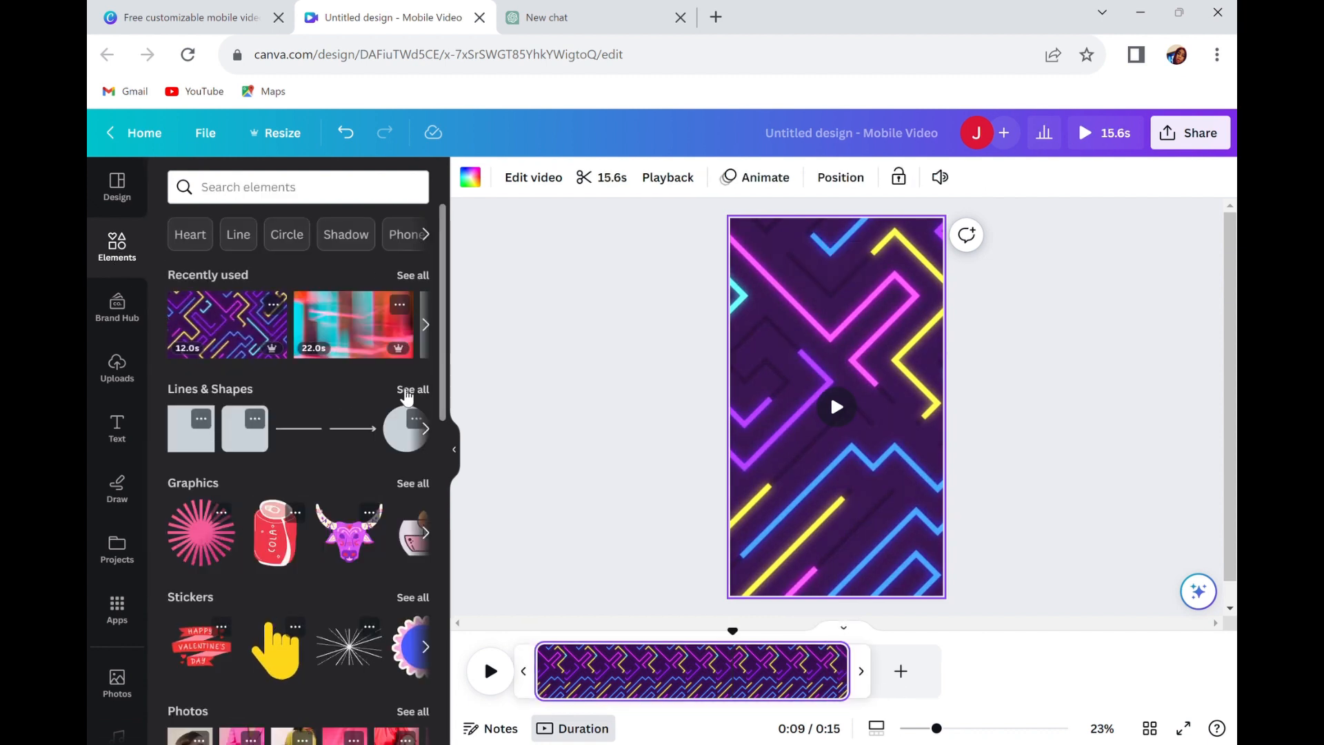
click(407, 390)
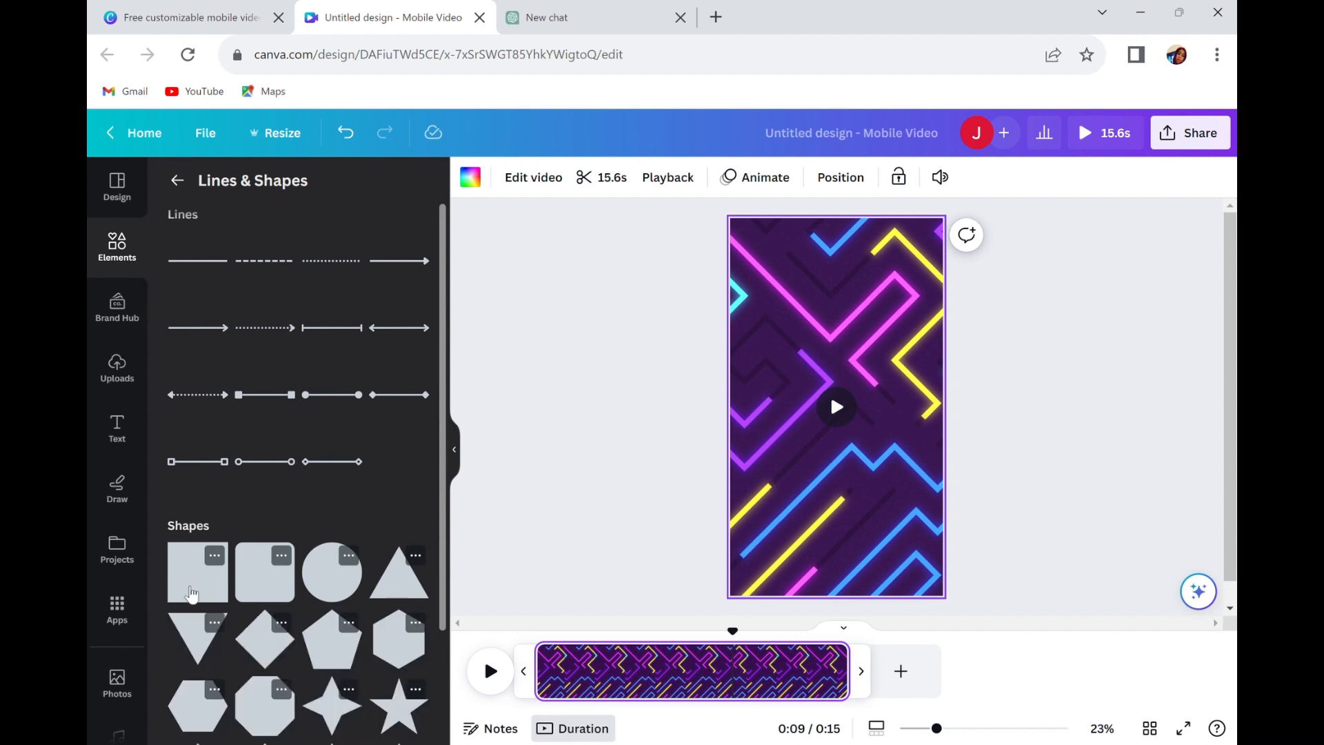
click(193, 595)
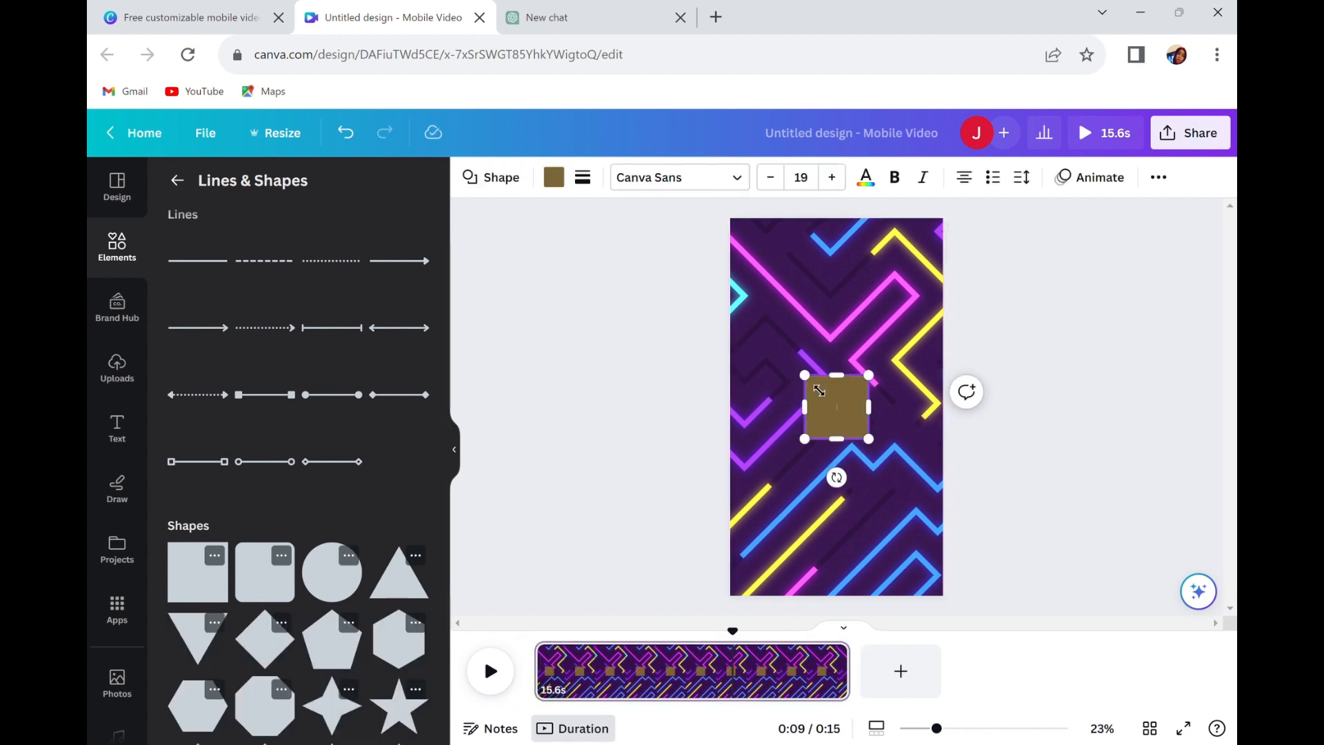
drag(805, 374, 724, 218)
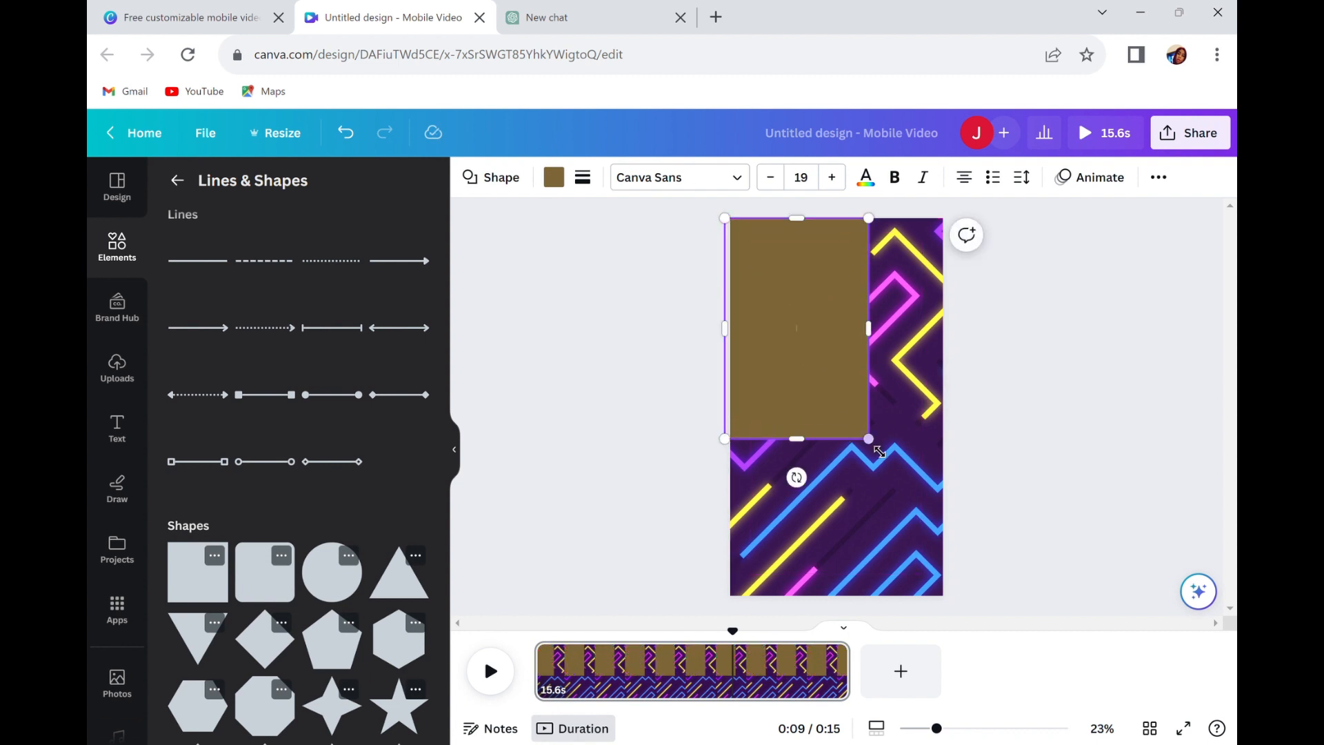
drag(879, 451, 952, 611)
Fill the full-page shape with black and set its transparency to 42.
click(554, 179)
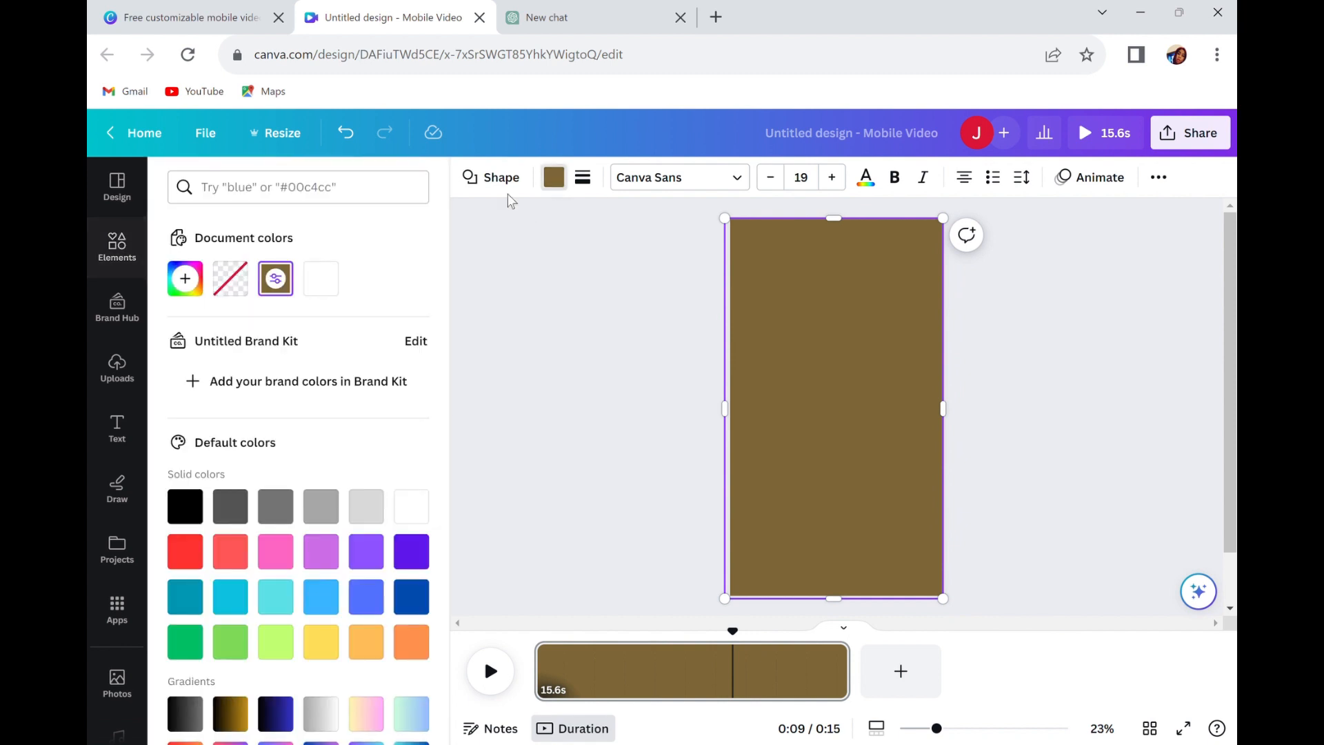
click(185, 506)
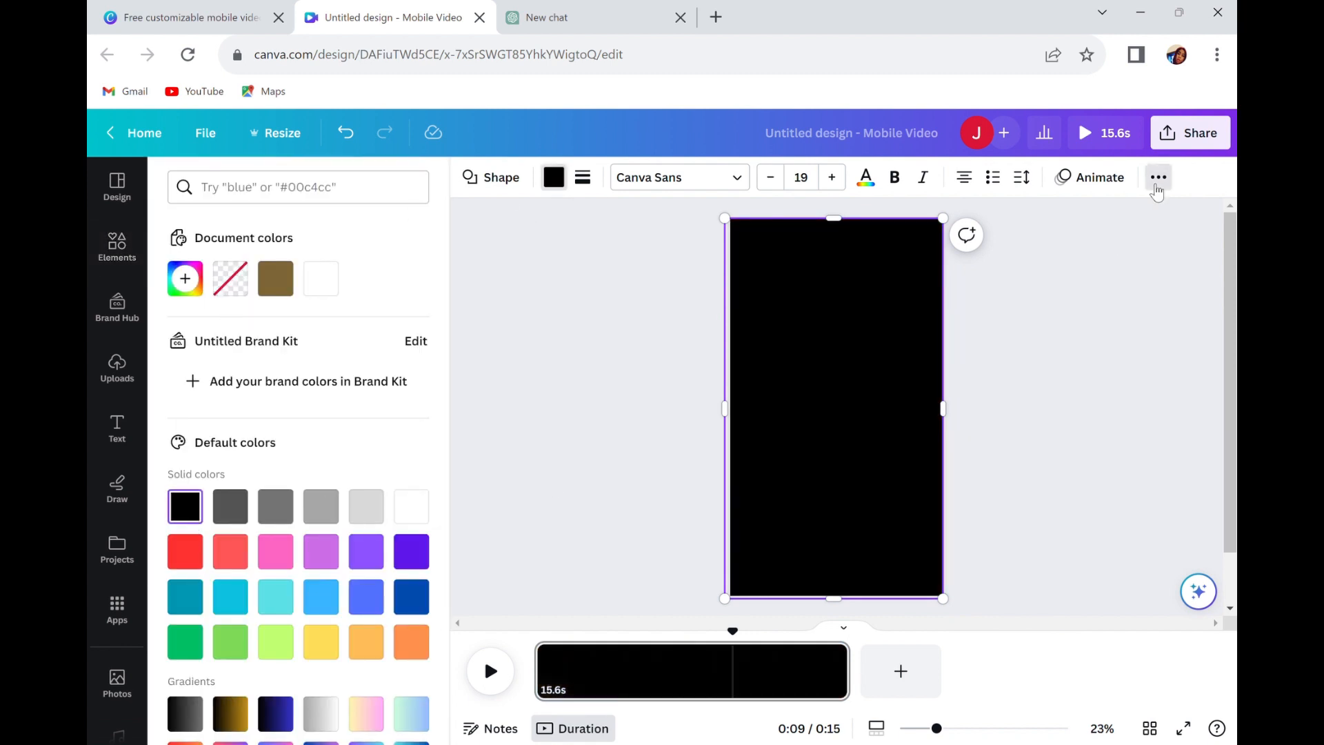
click(1159, 177)
click(1121, 219)
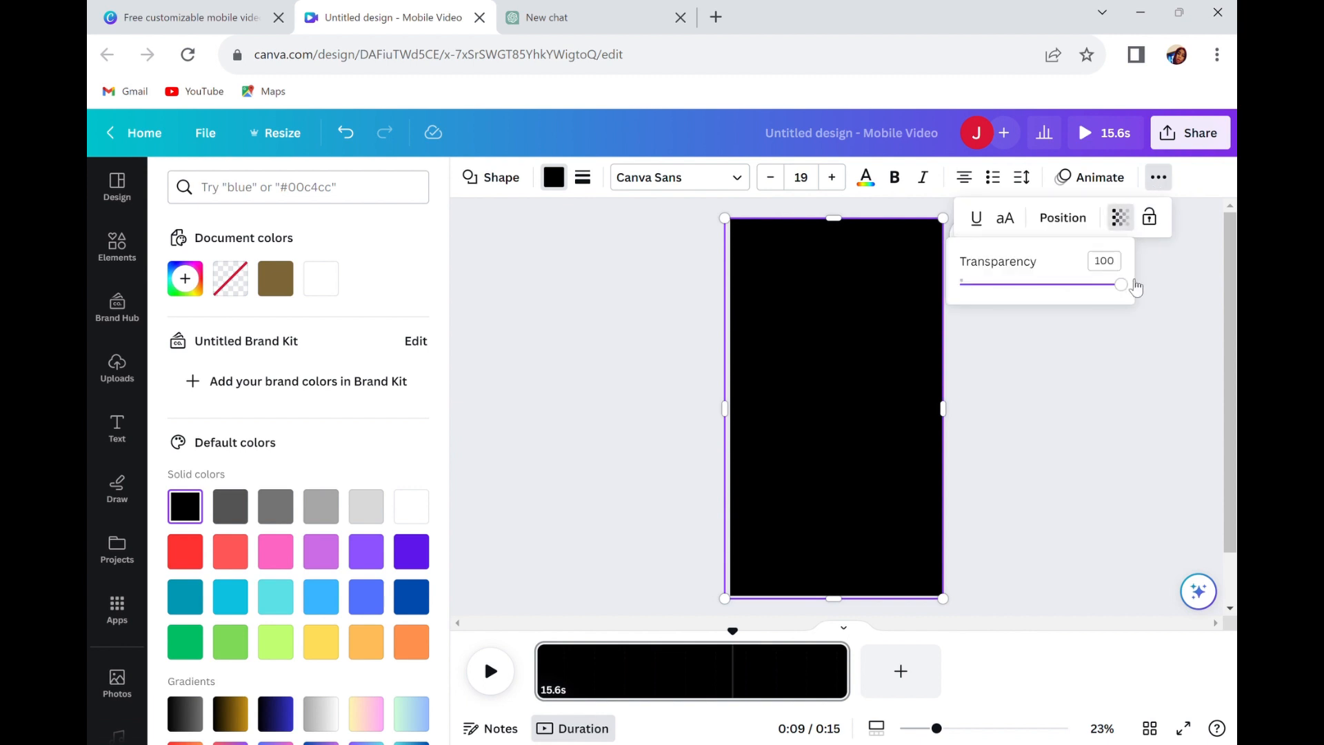
drag(1133, 289, 1031, 295)
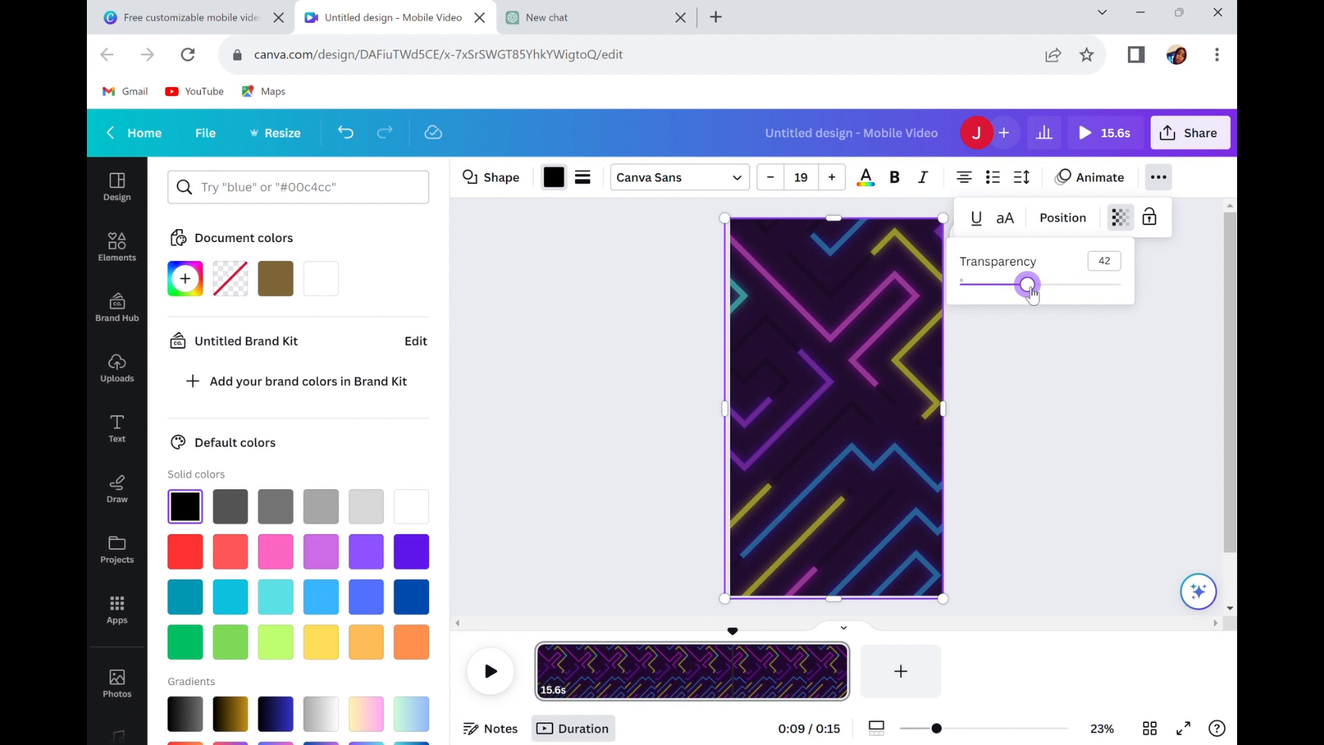
click(1035, 445)
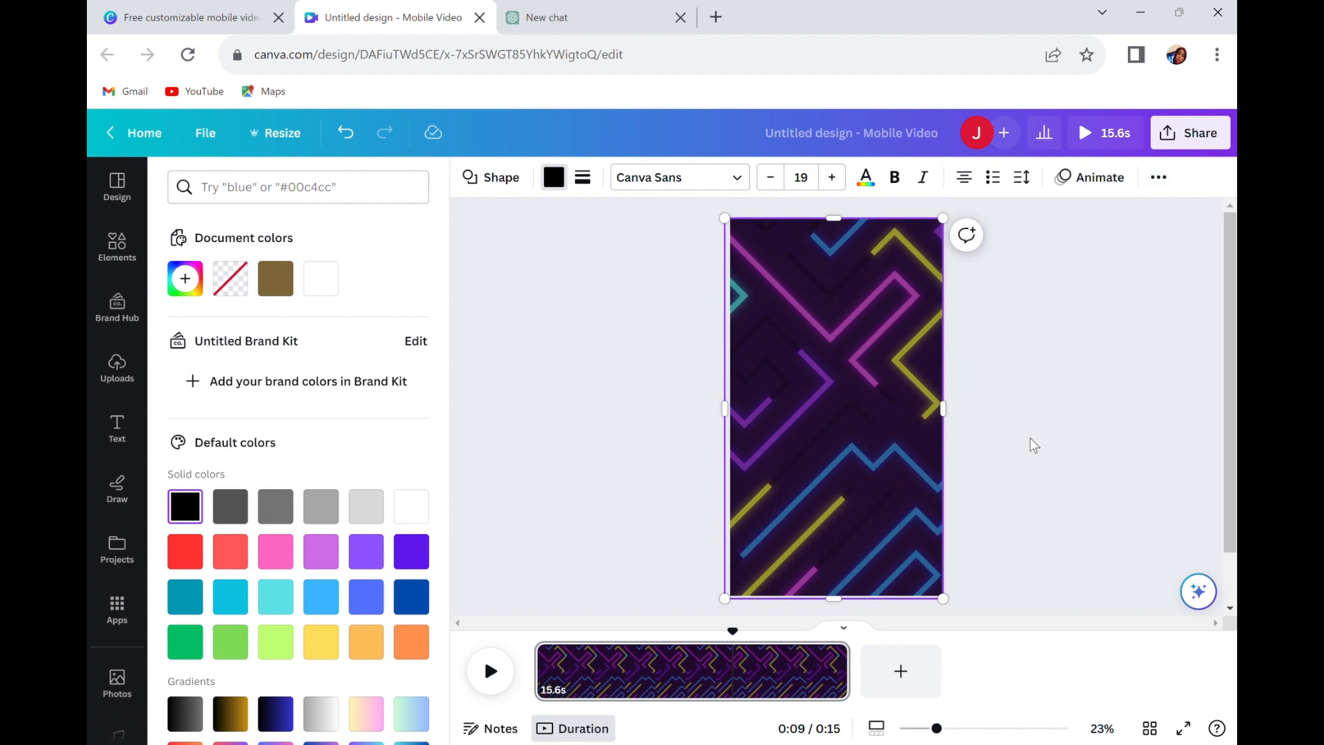
Add another square shape and stretch it into a thin bar spanning most of the page width.
click(794, 435)
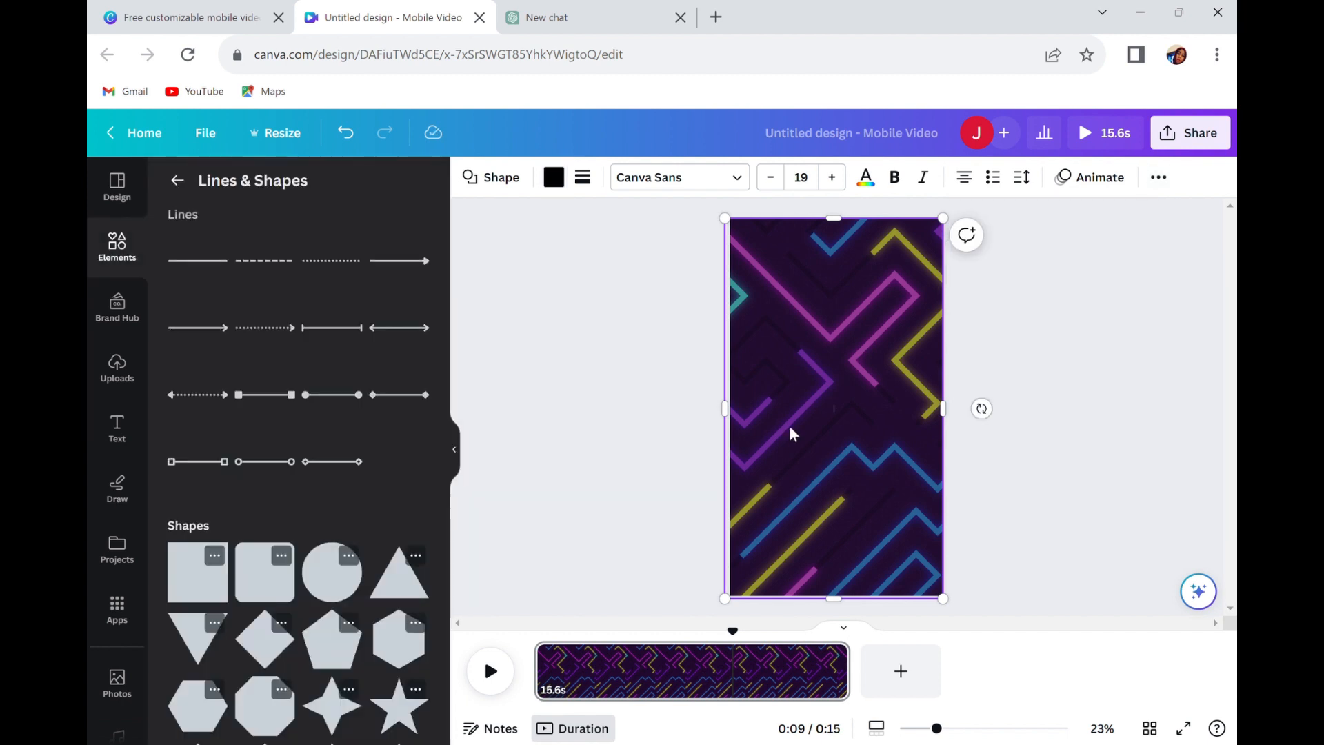
click(538, 263)
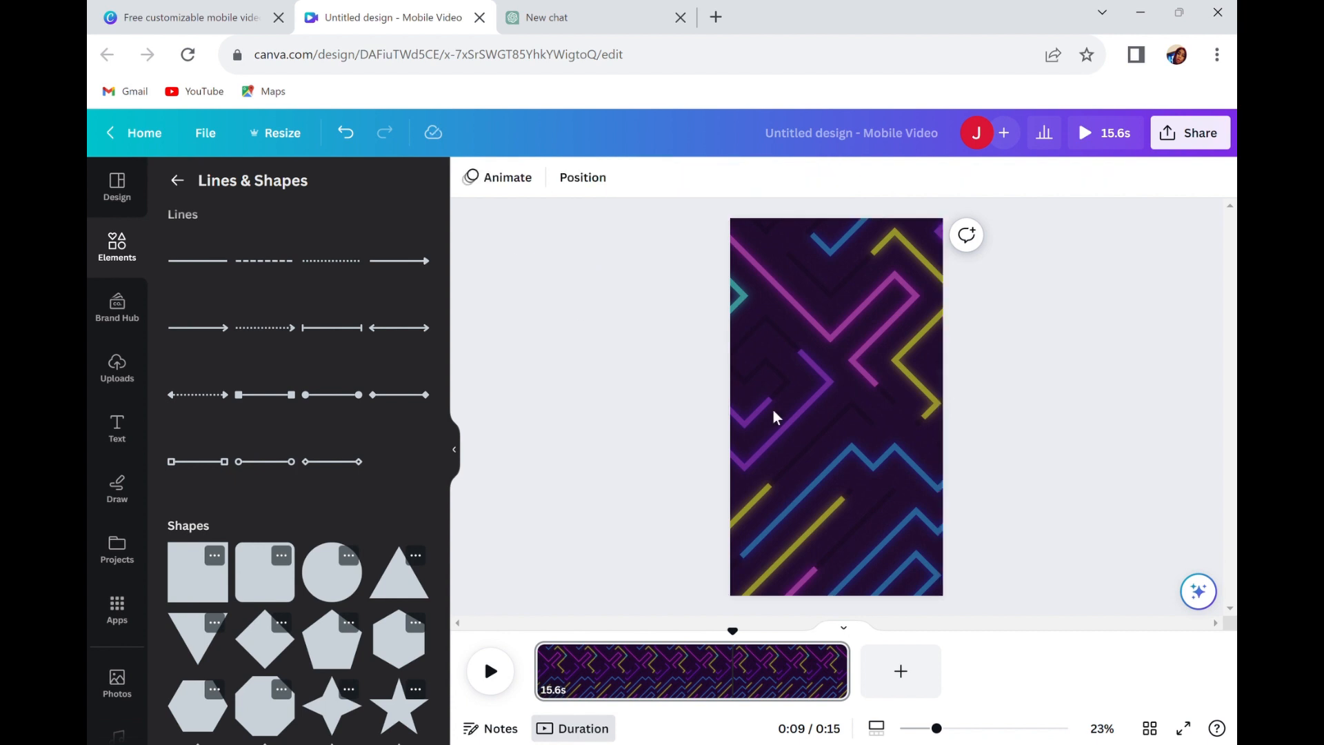
click(196, 589)
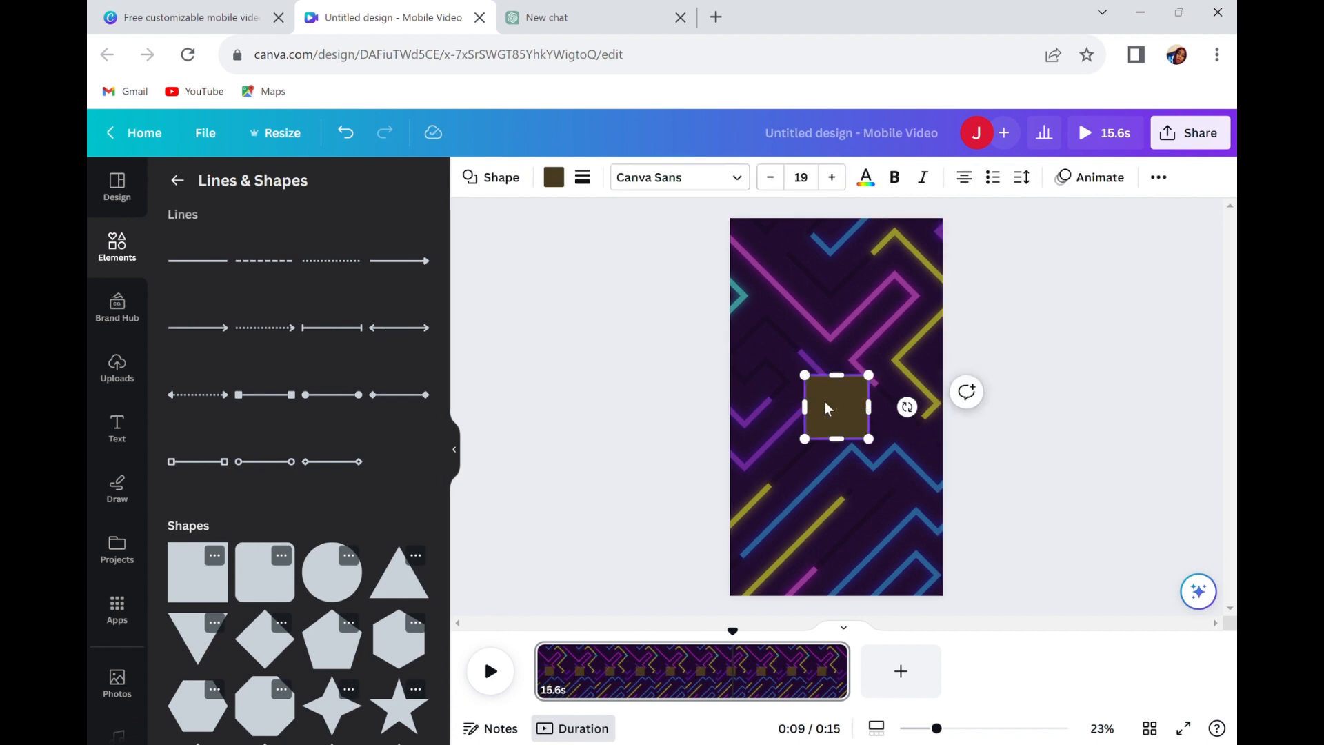
drag(818, 420, 767, 420)
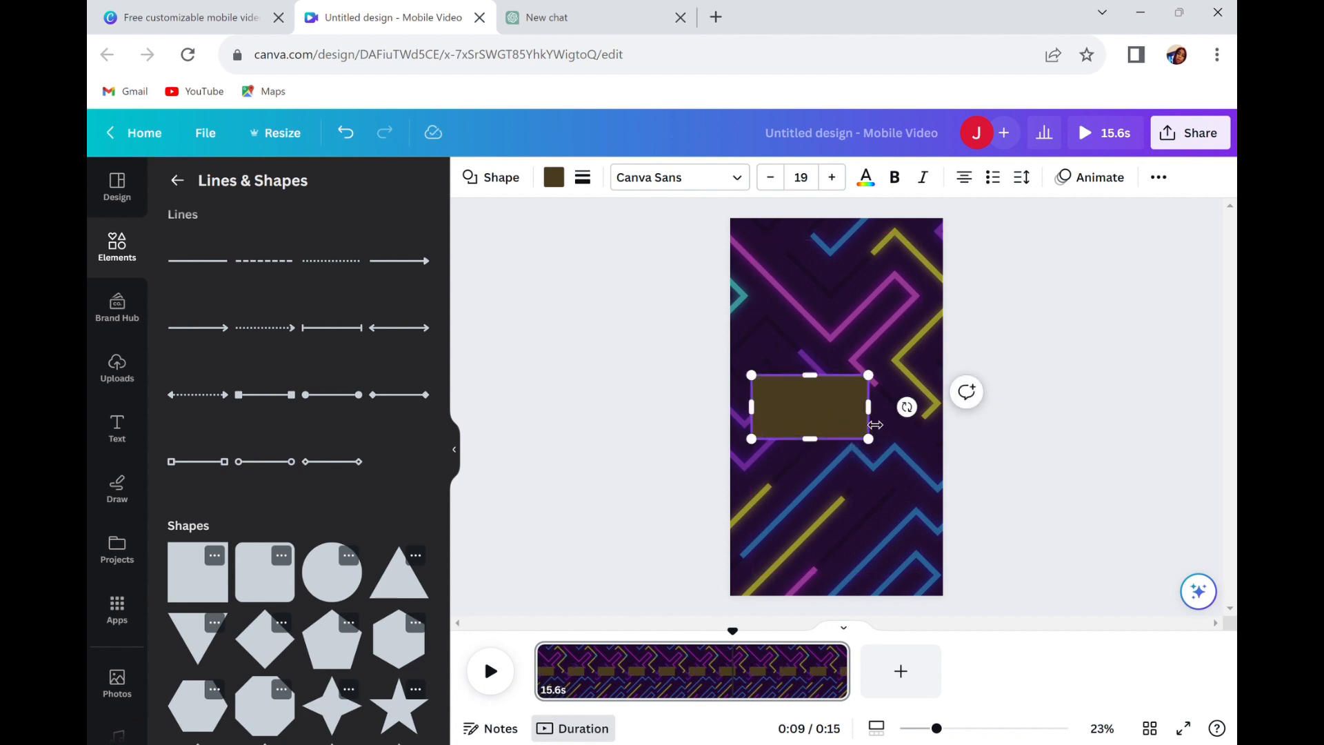
drag(876, 425, 931, 420)
drag(850, 448, 847, 420)
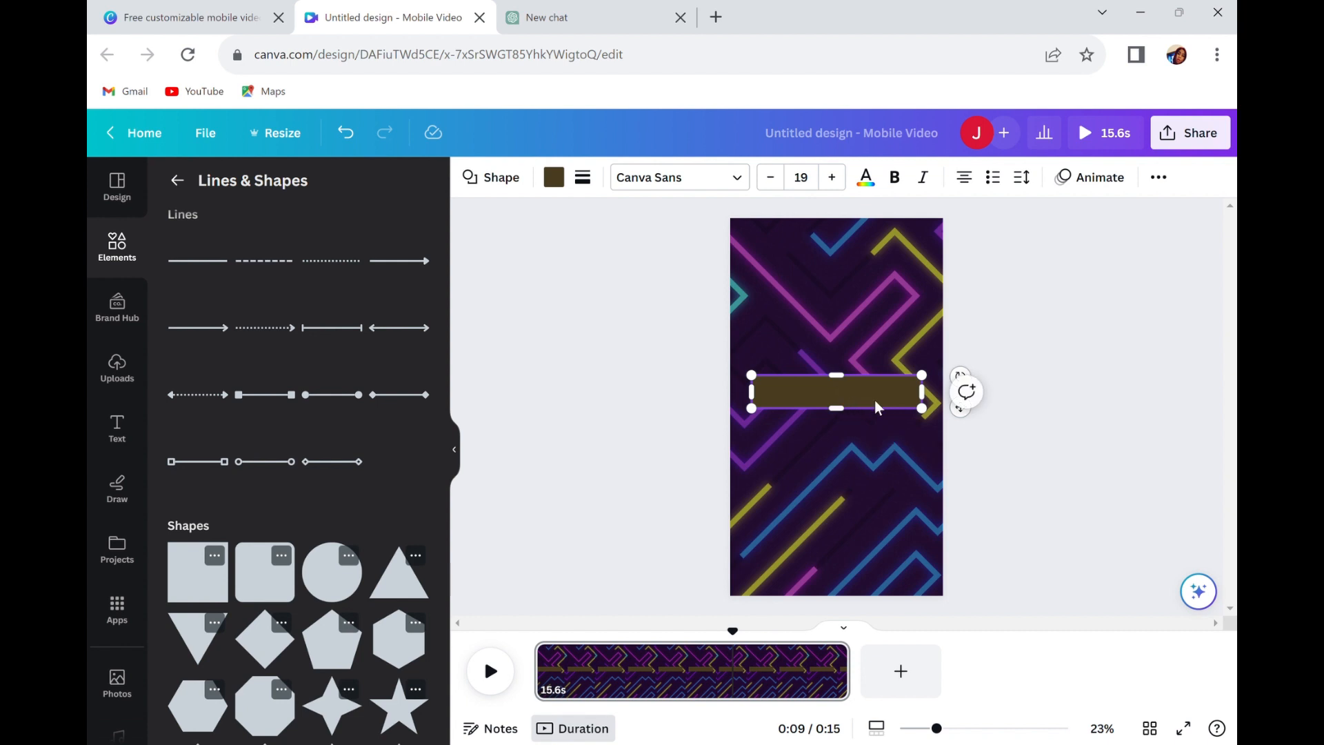
Move the thin brown bar up near the top edge of the page.
click(874, 447)
click(862, 402)
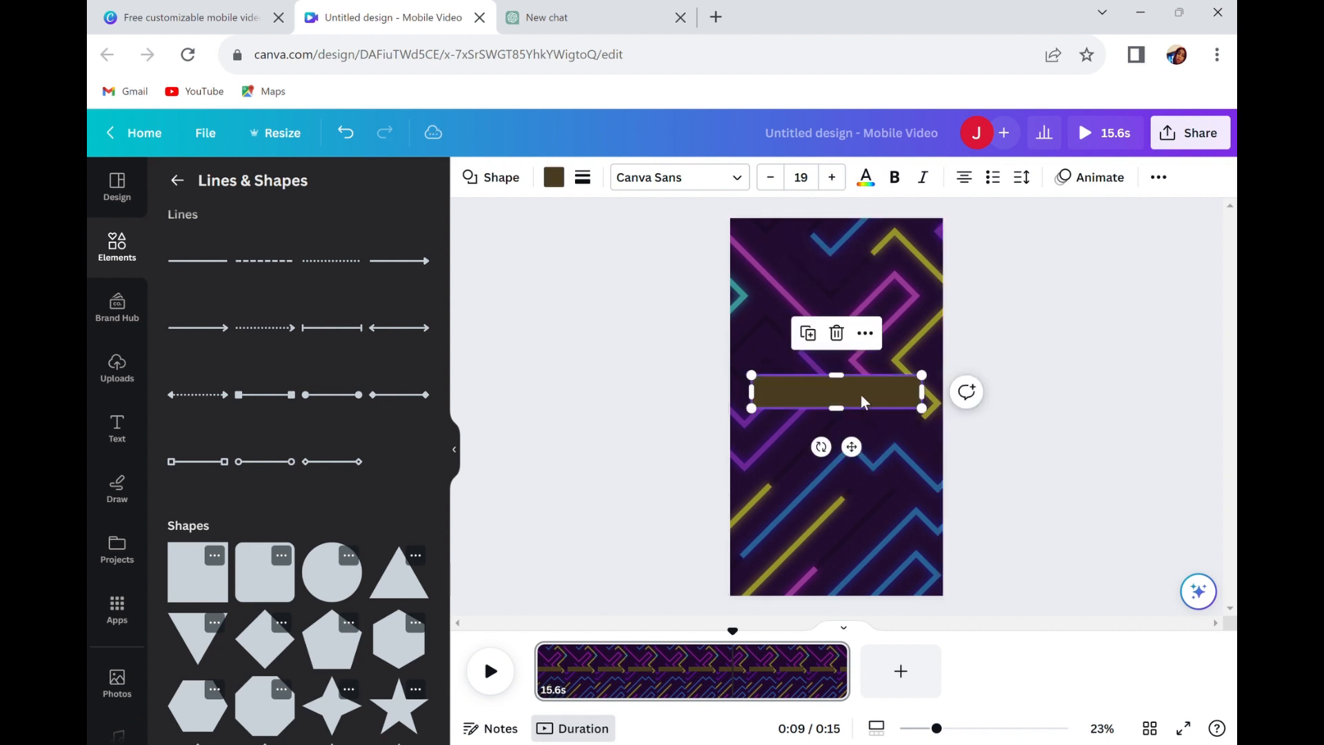
drag(862, 405, 869, 273)
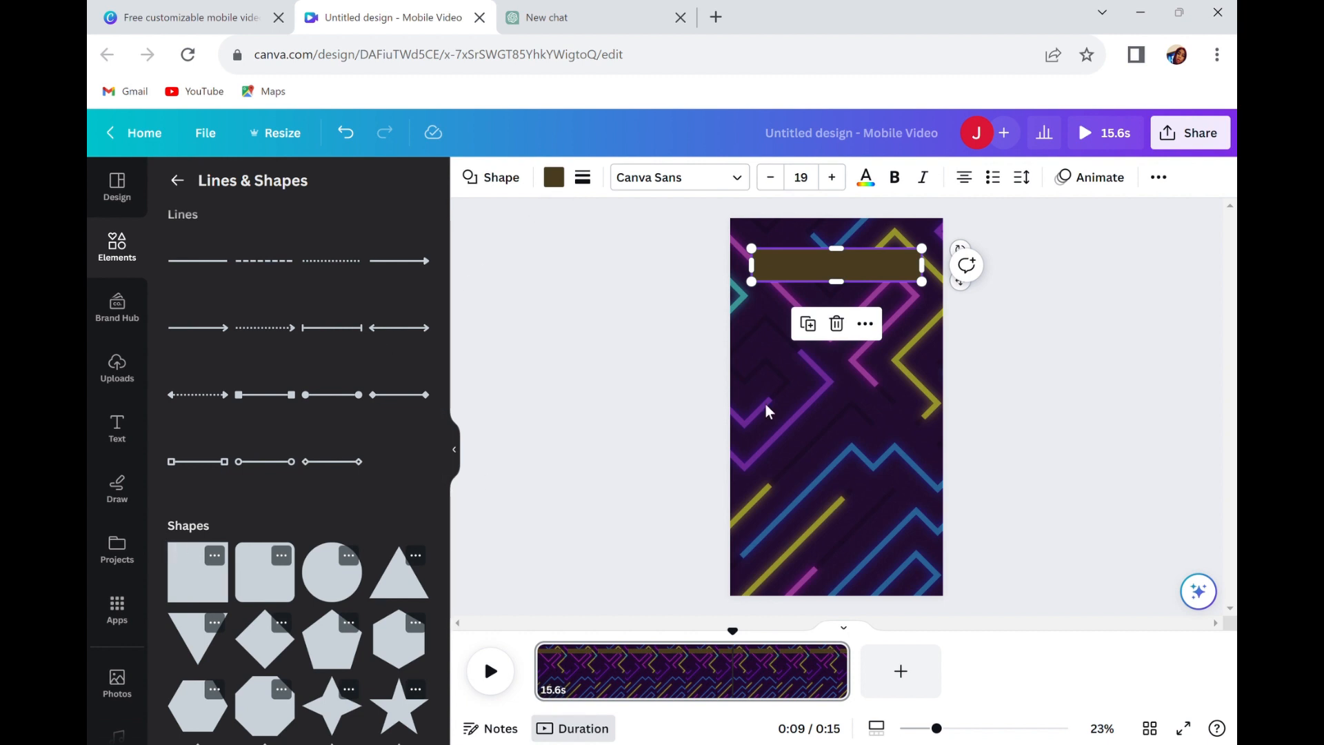
click(789, 421)
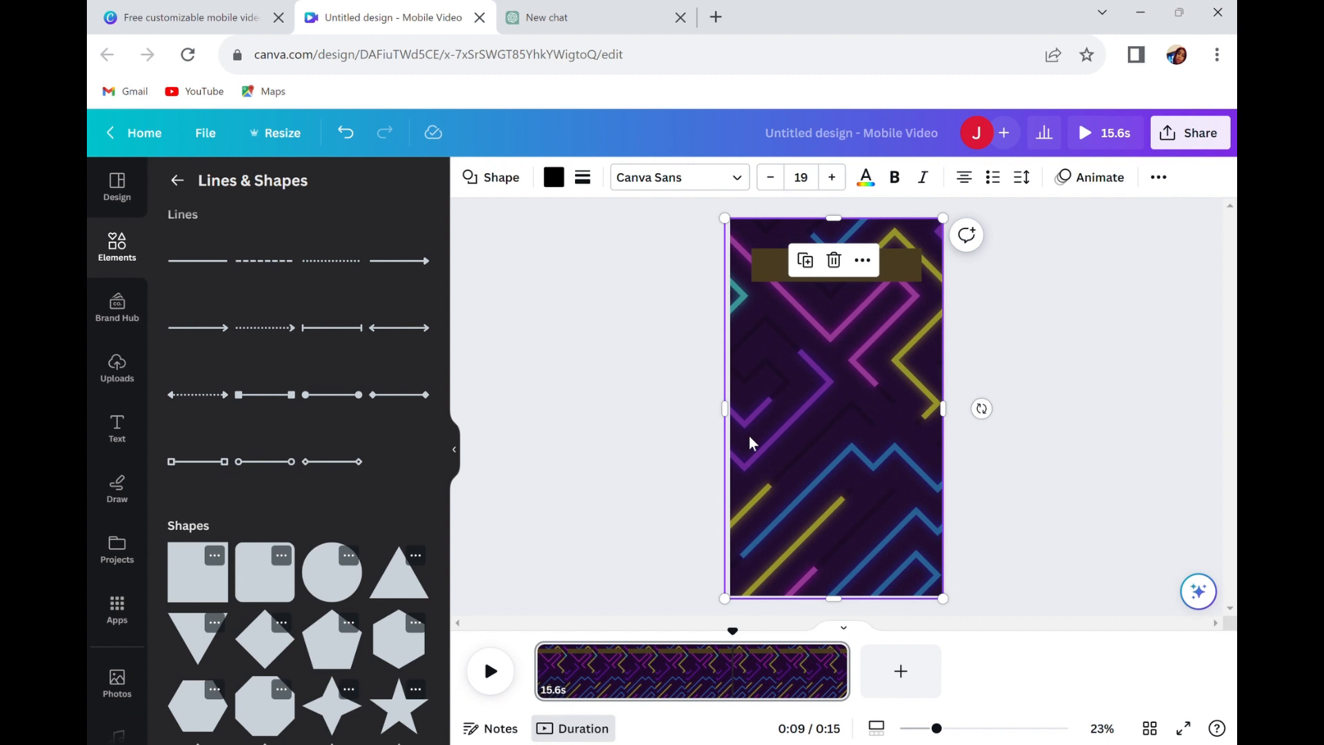
click(894, 277)
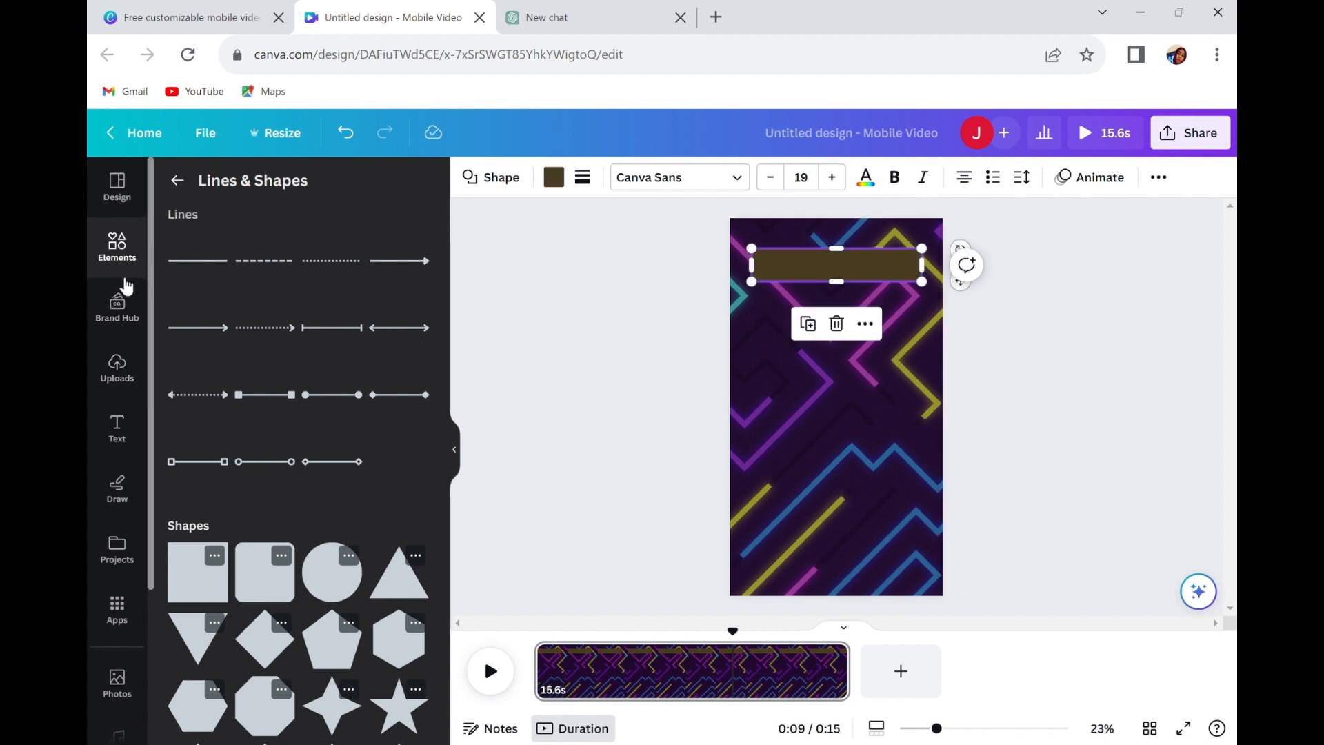
Add a heading text box reading "RIDDLES & ANSWERS".
click(116, 425)
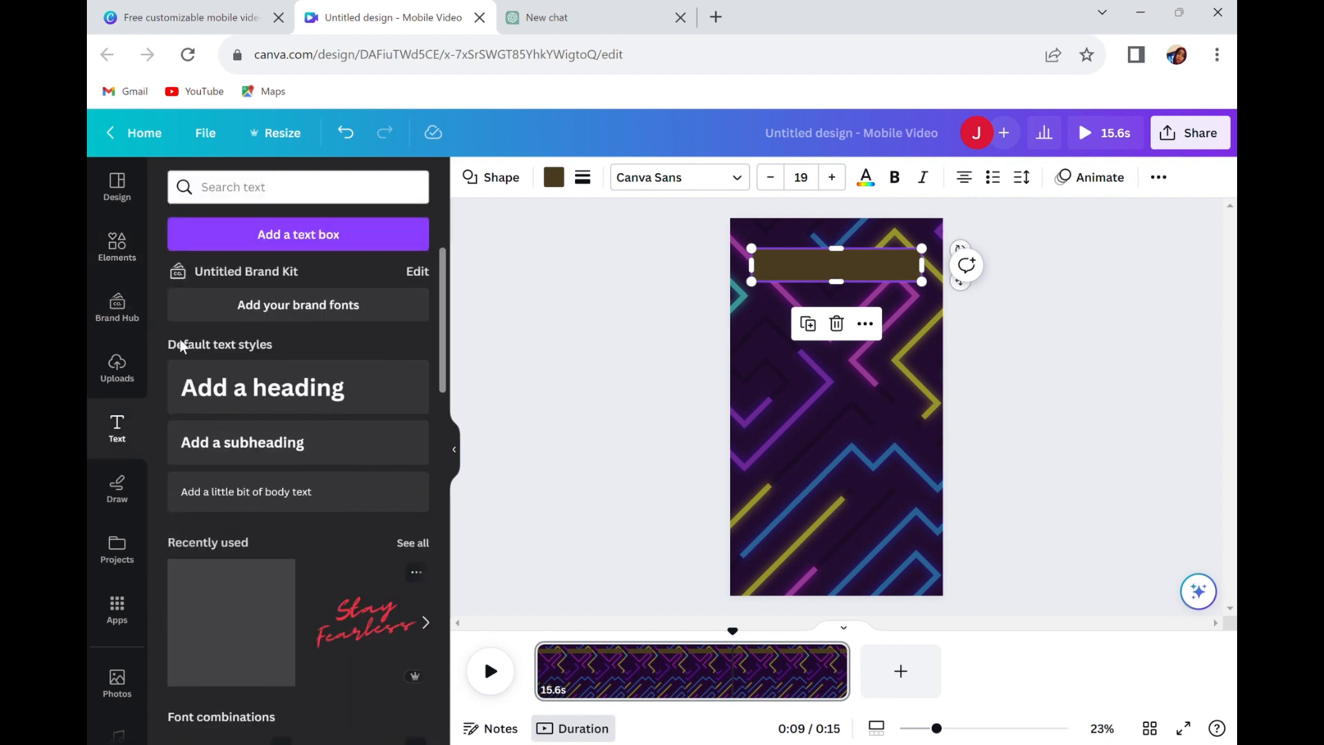
click(301, 387)
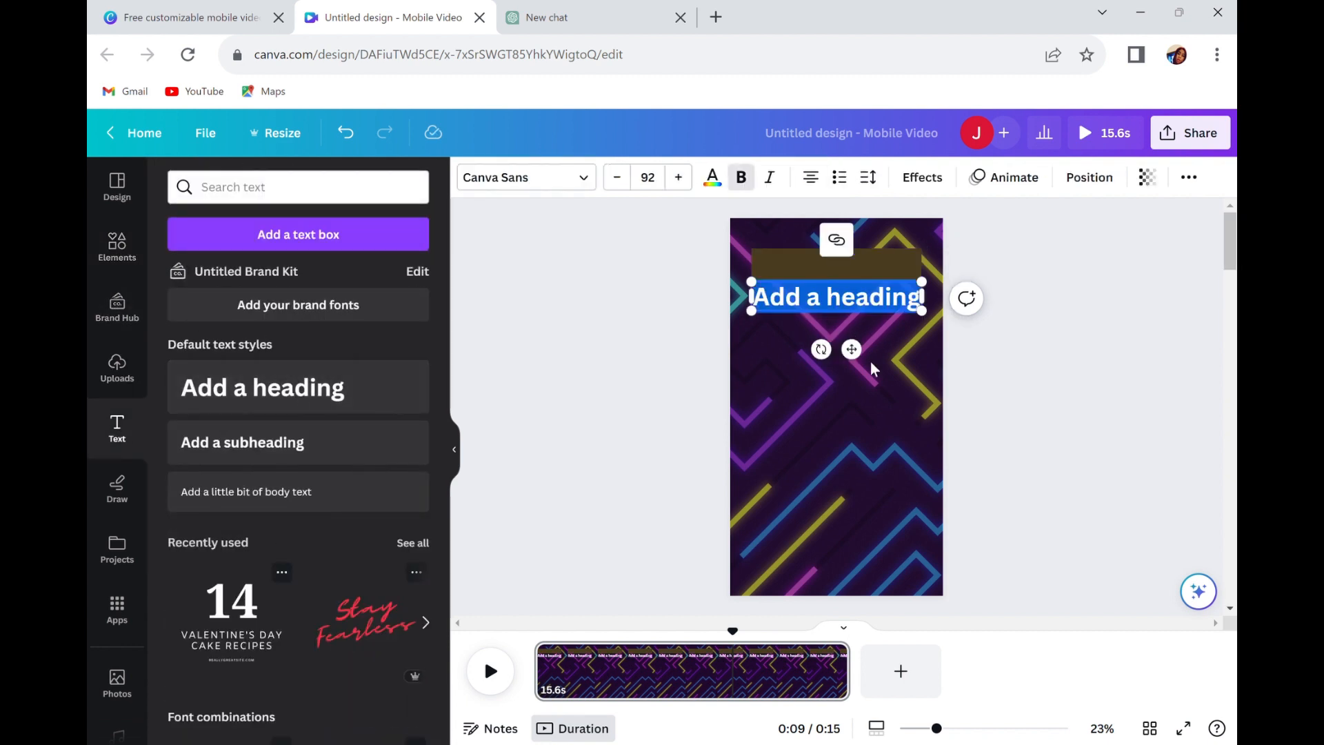
double_click(874, 308)
click(874, 308)
text(RIDDLES)
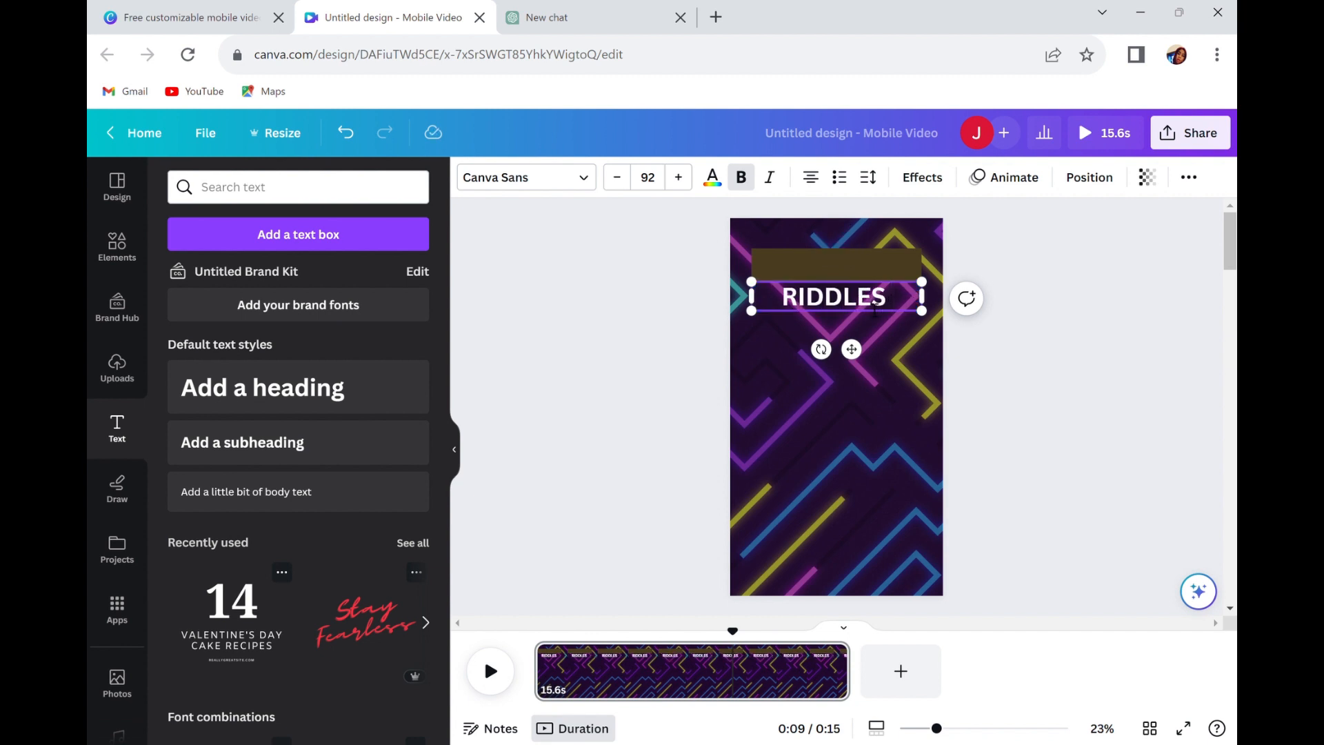
text( & ANSWER)
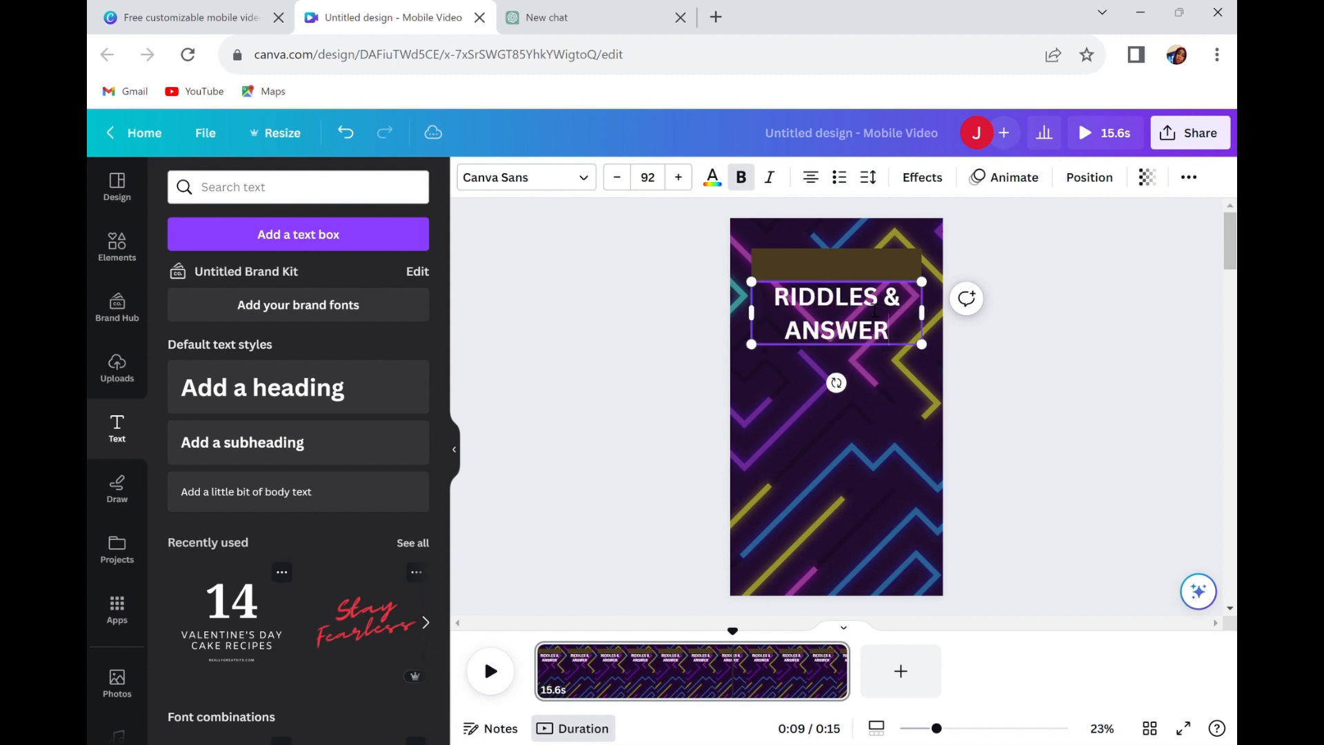
text(S)
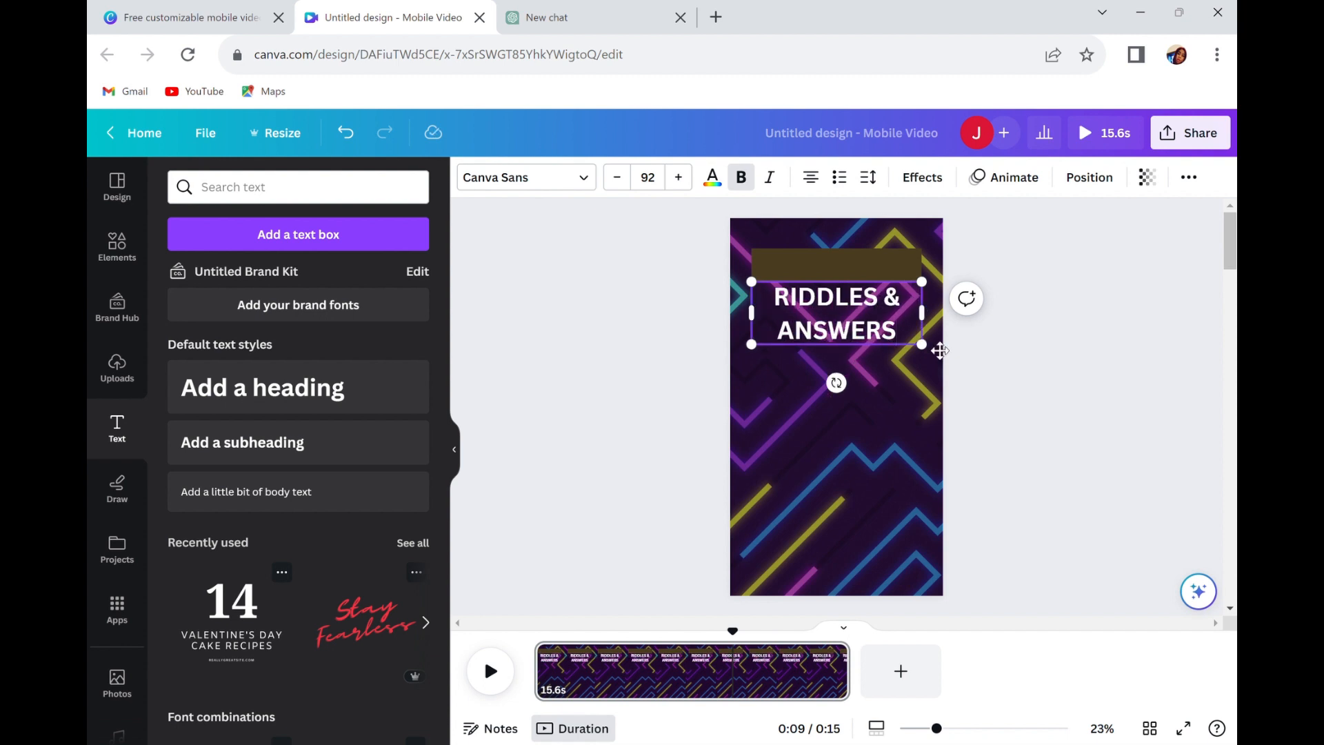
Shrink the heading to one line at size 58.3 near the top of the page and set its font to Paytone One.
drag(923, 344, 866, 320)
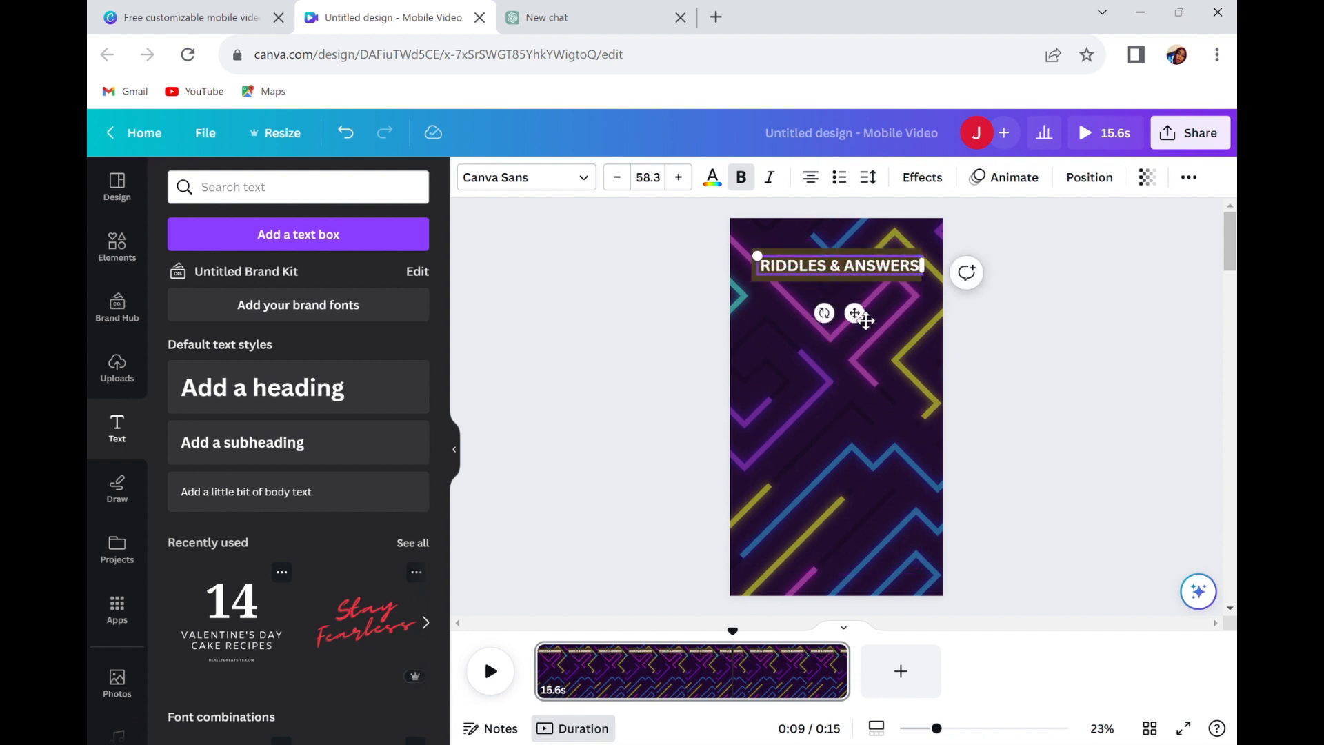
click(590, 181)
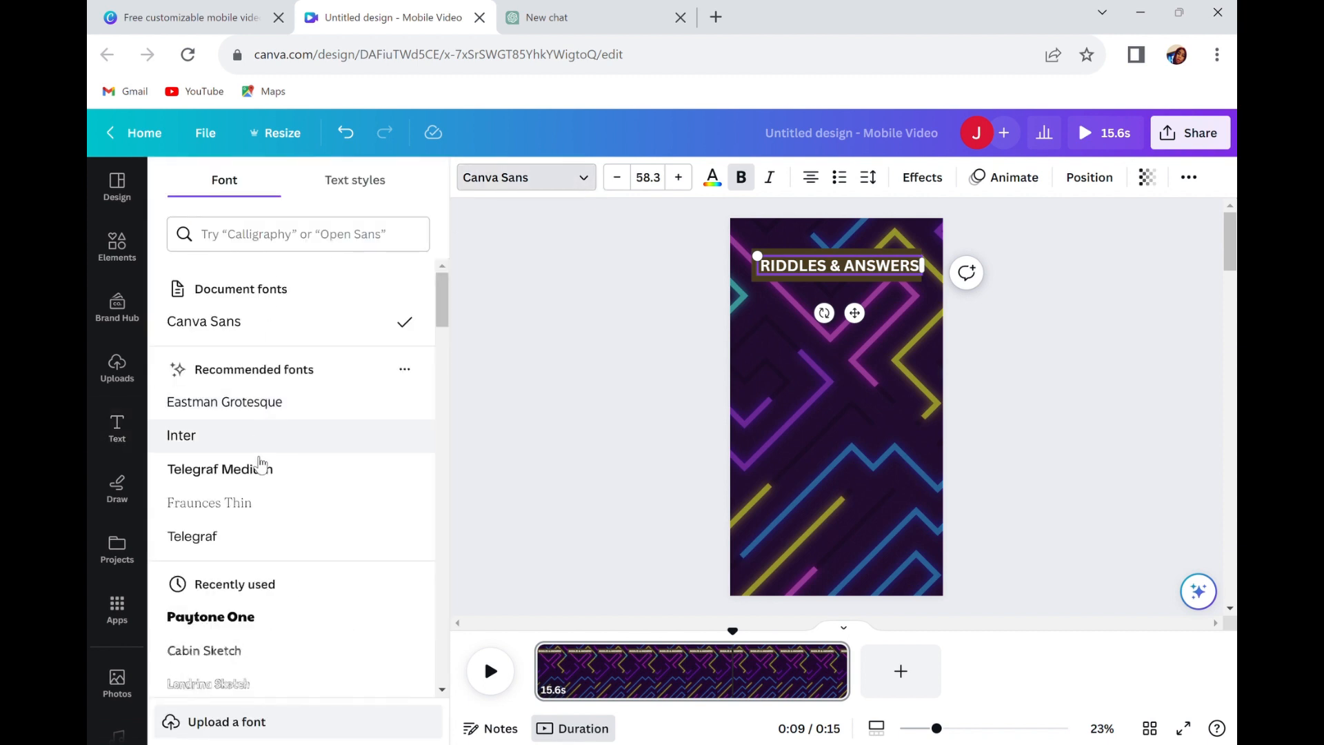
click(221, 619)
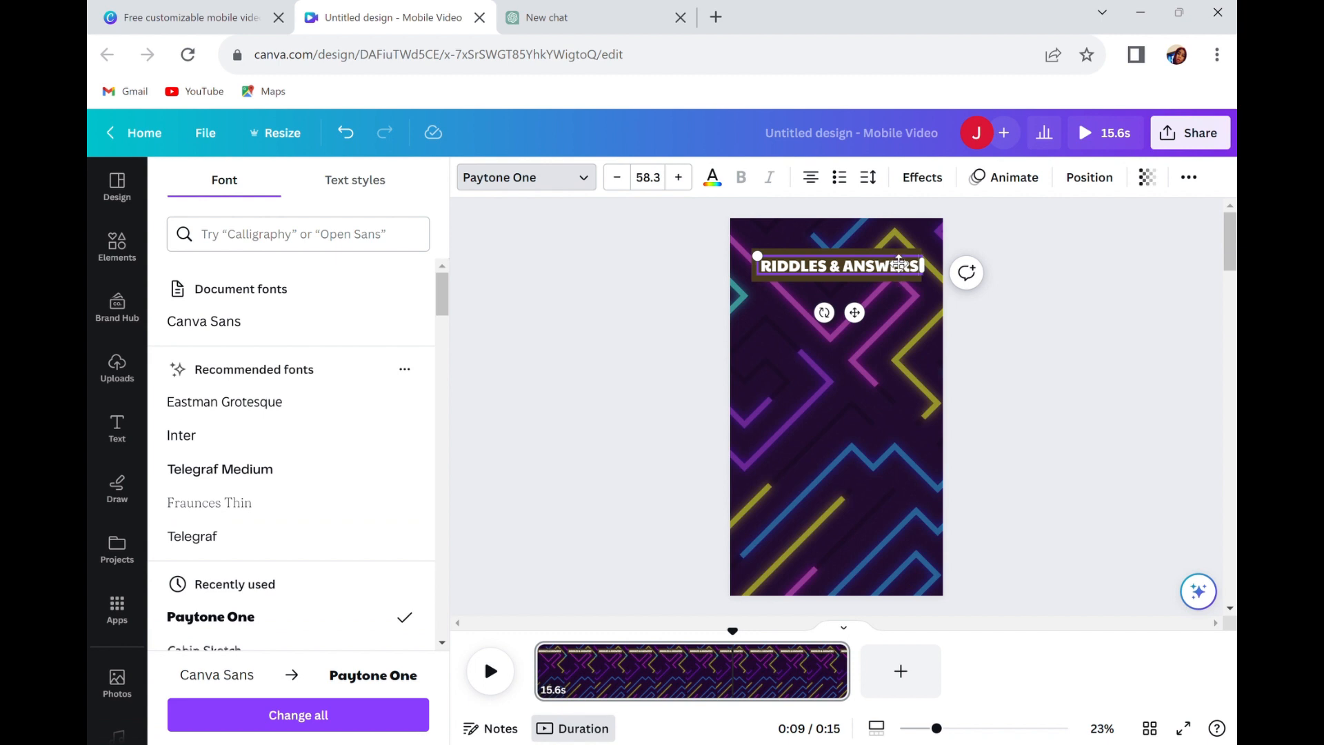
click(904, 298)
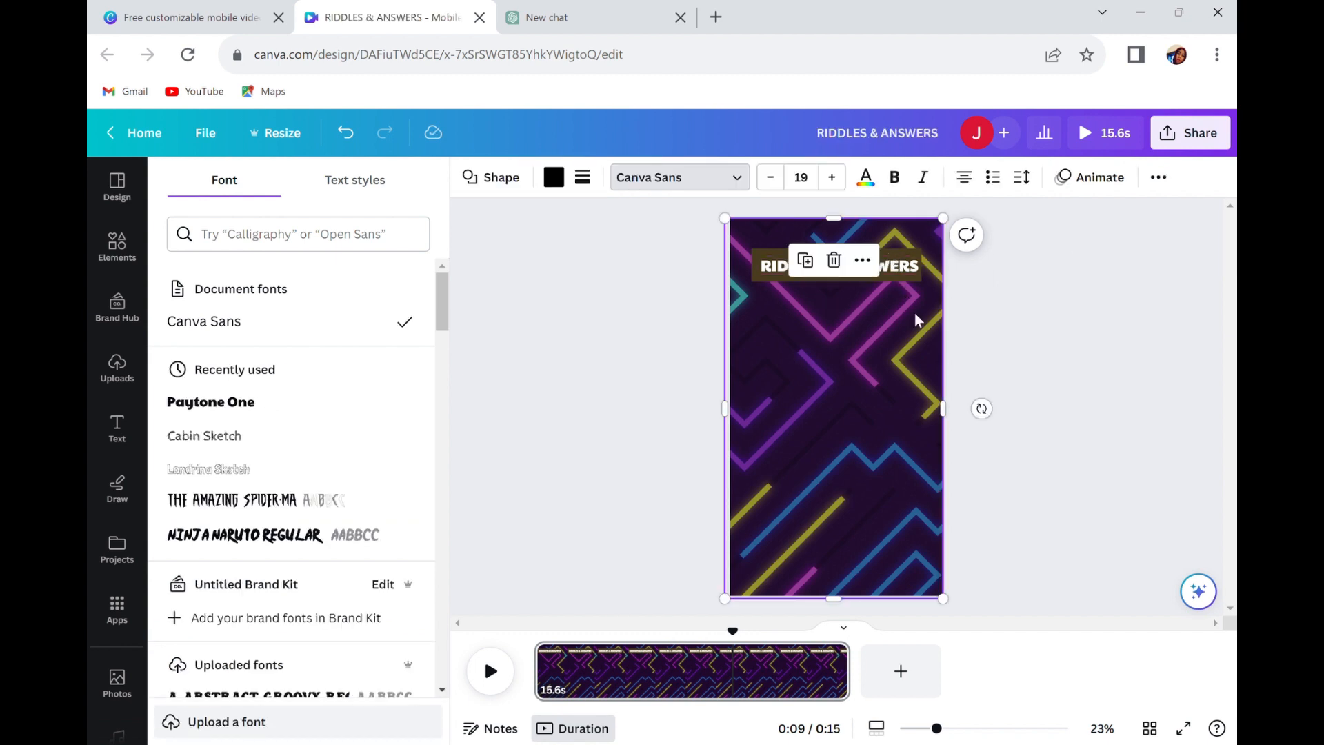
click(900, 266)
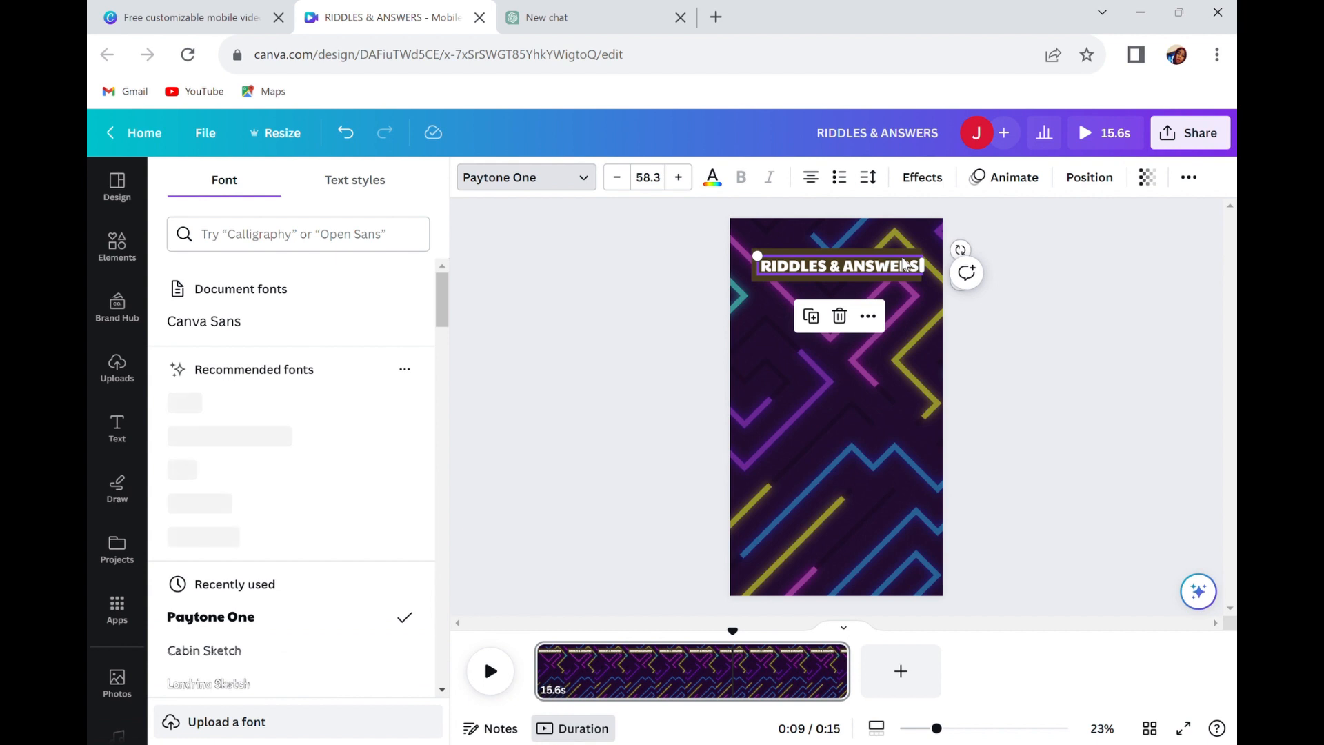
Try yellow, orange and blue fills on the bar behind the heading and delete the bar.
click(908, 260)
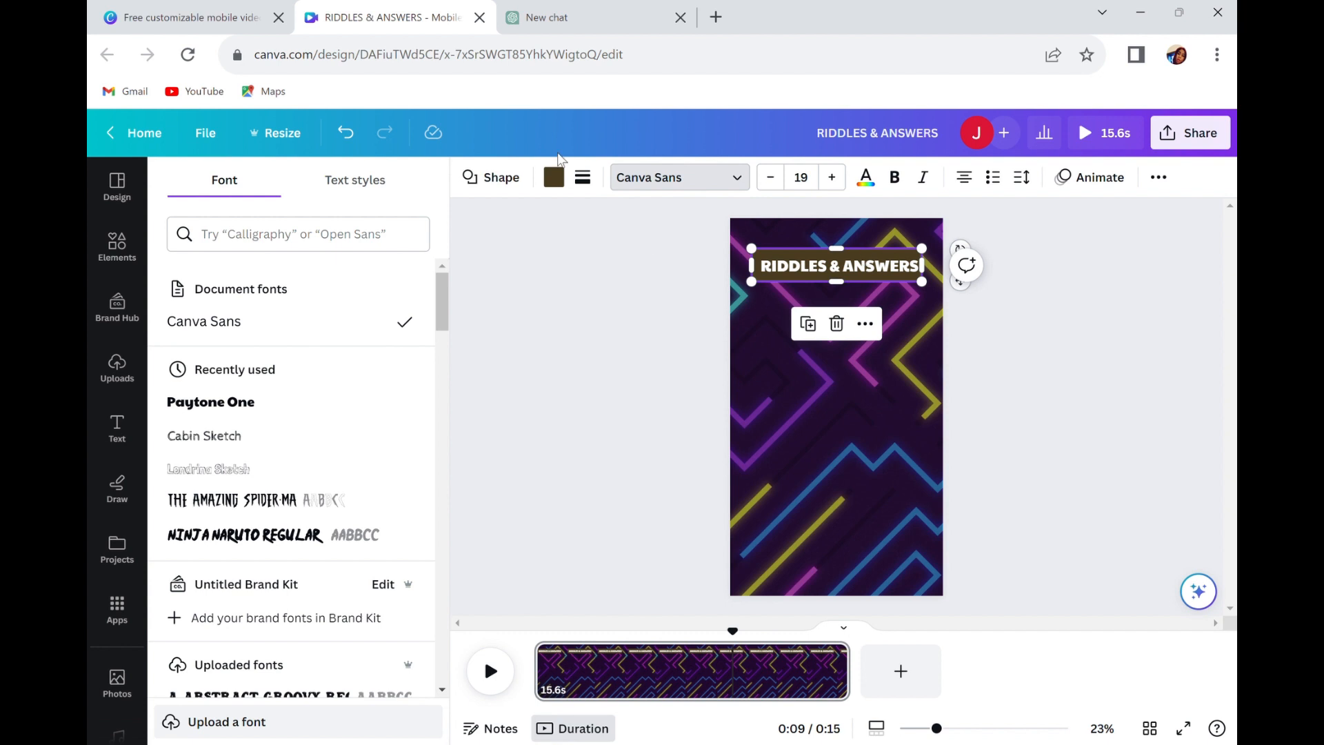
click(554, 178)
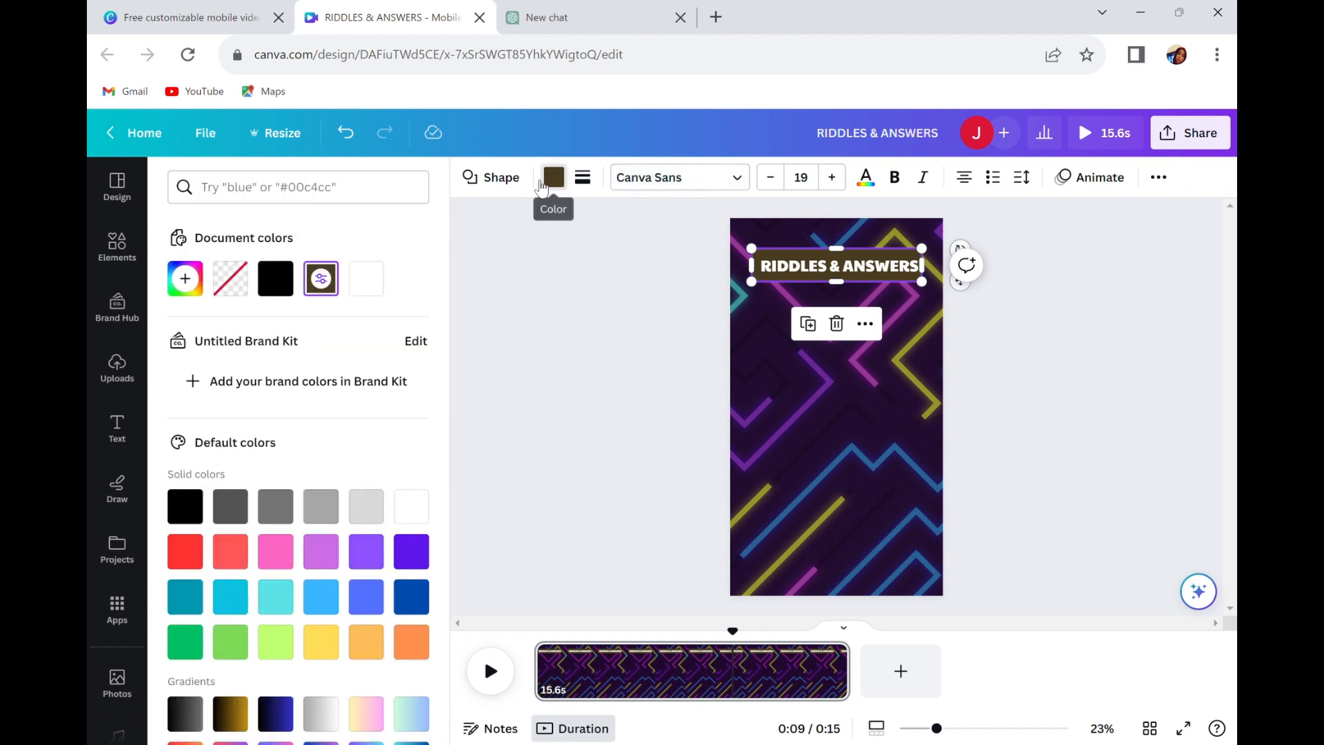
click(341, 647)
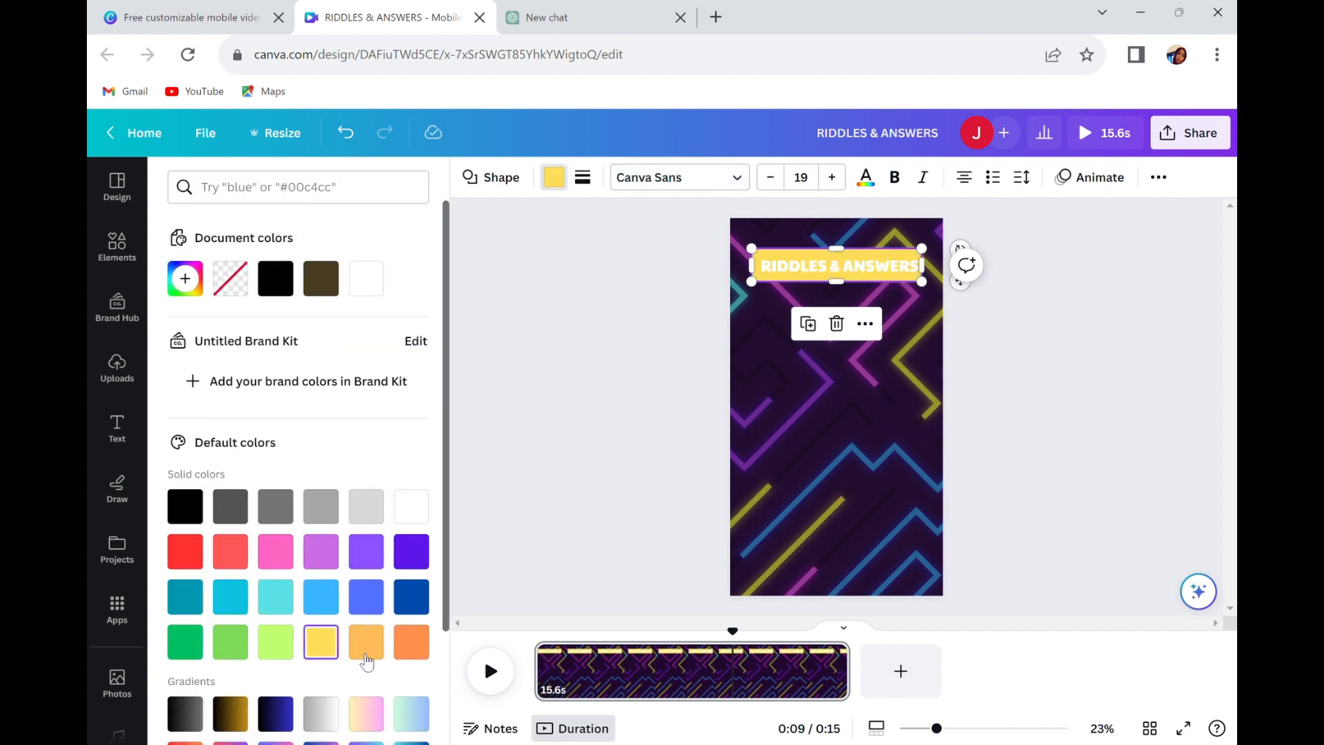
click(408, 654)
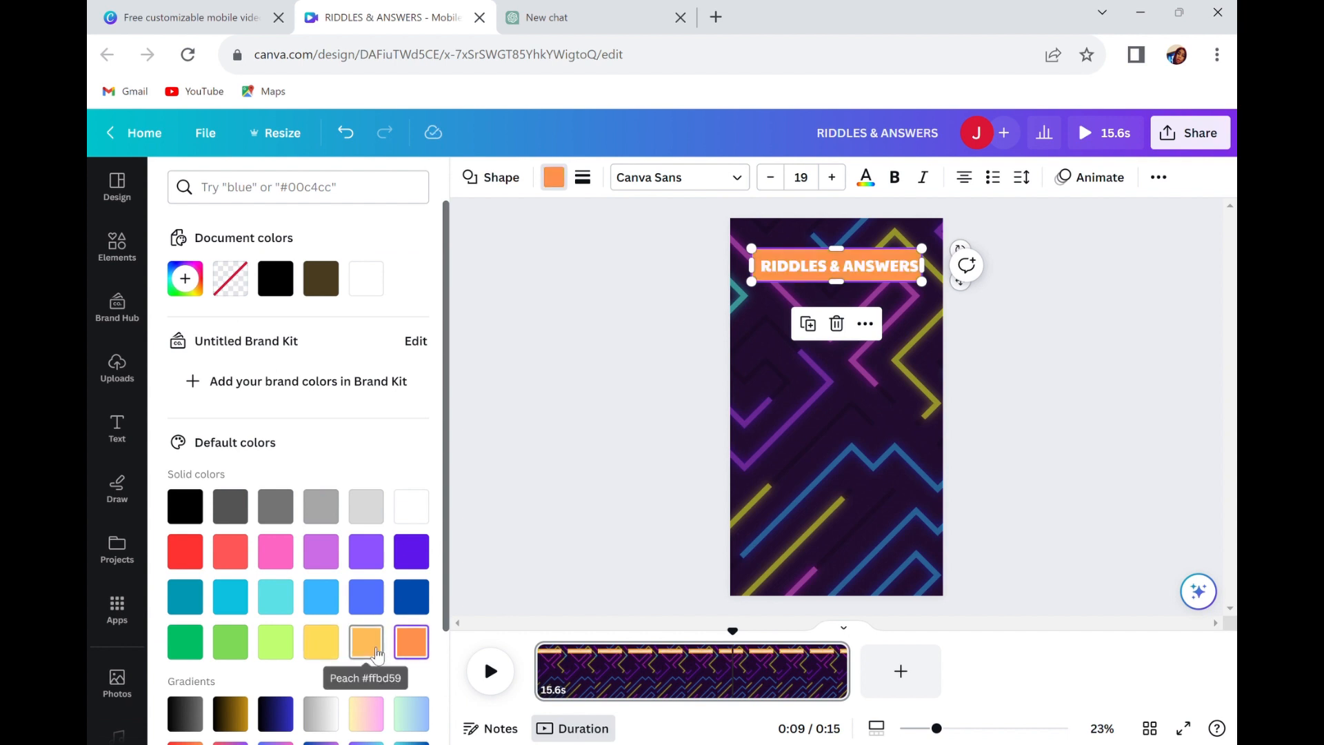
click(369, 597)
click(415, 601)
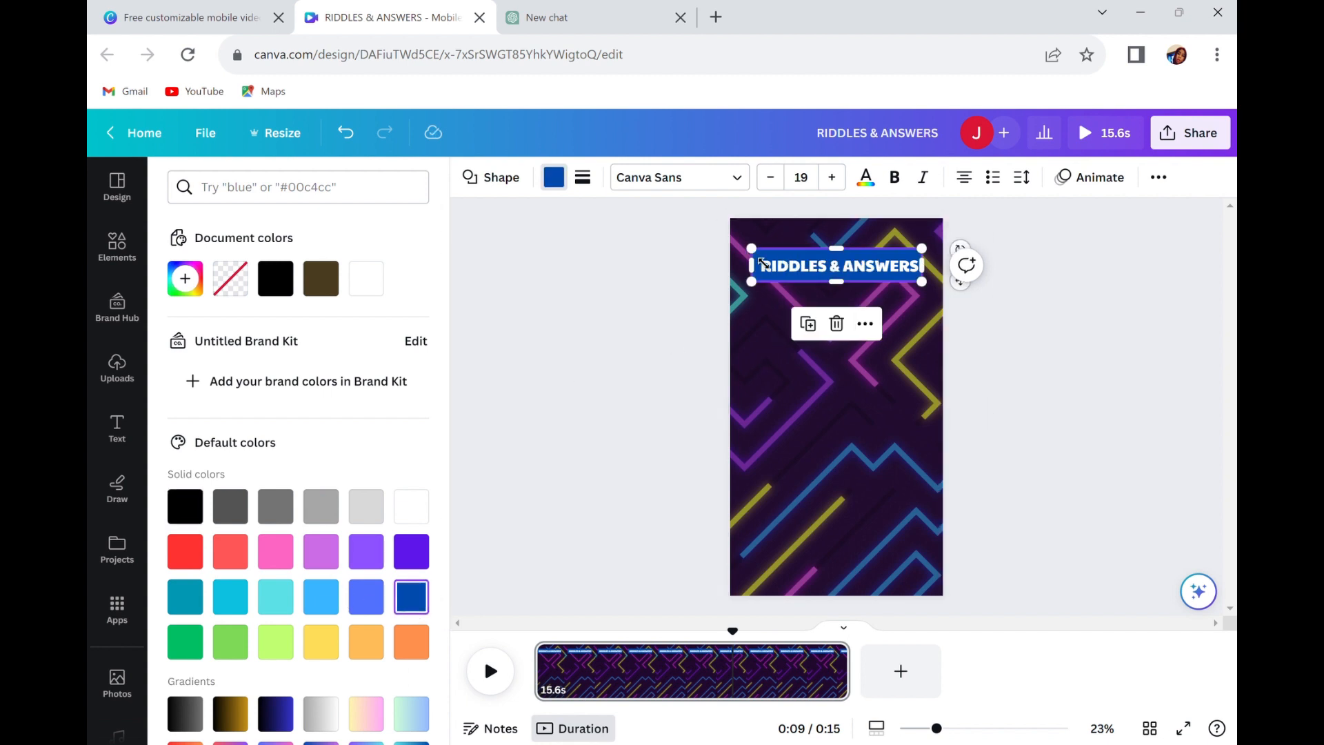
key(Delete)
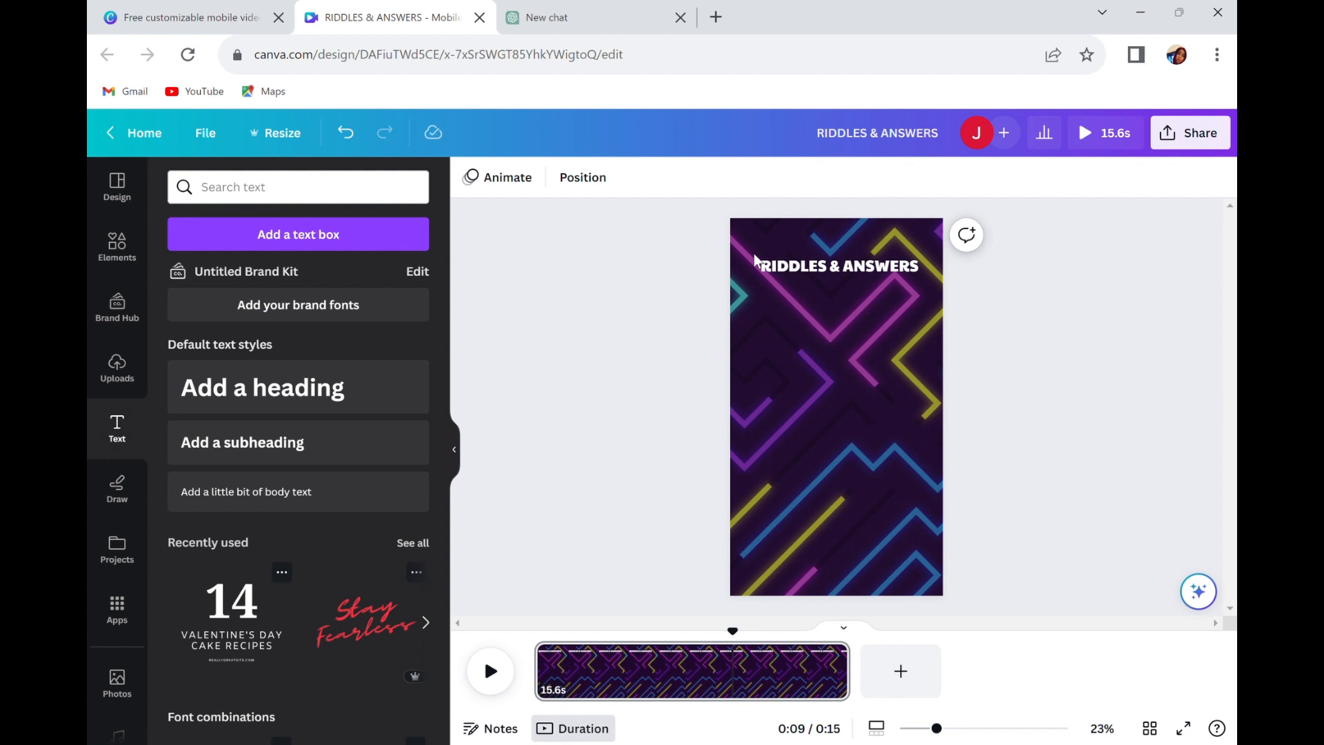
Apply the Background text effect to the "RIDDLES & ANSWERS" heading.
click(833, 273)
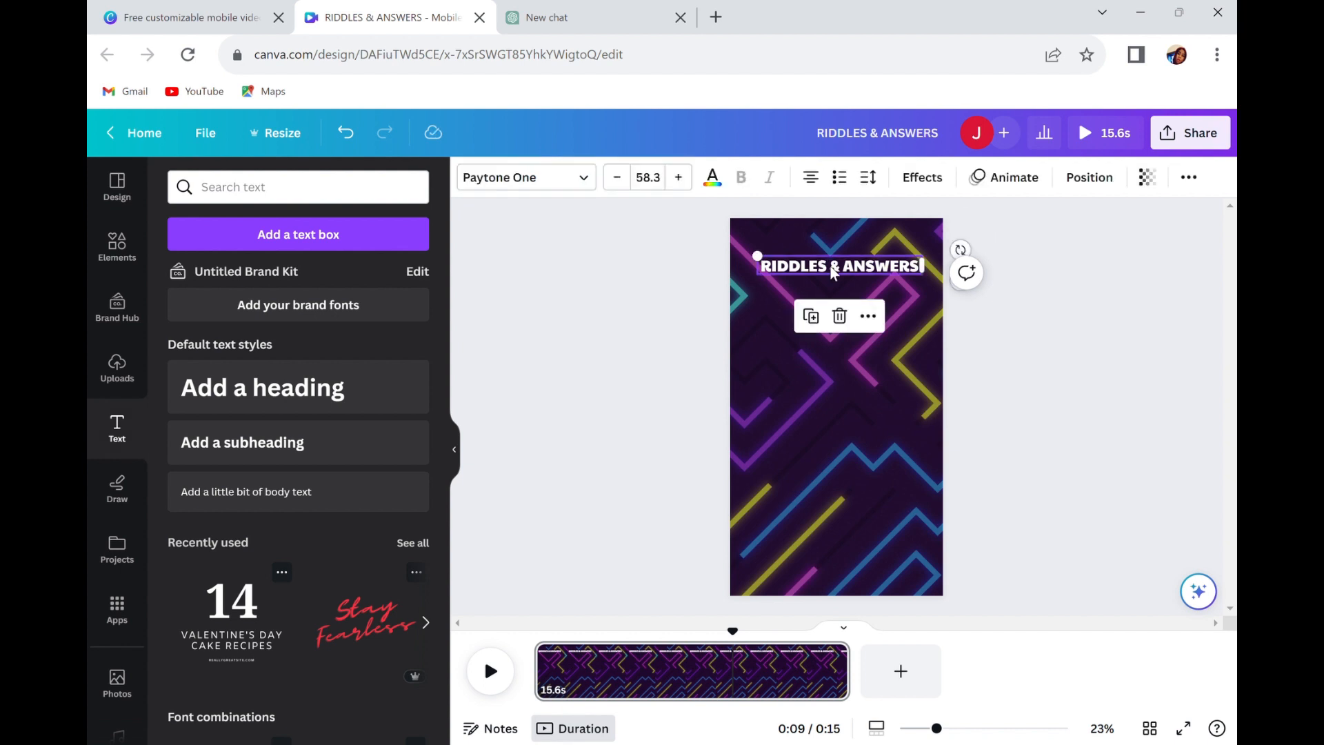
click(924, 179)
click(228, 622)
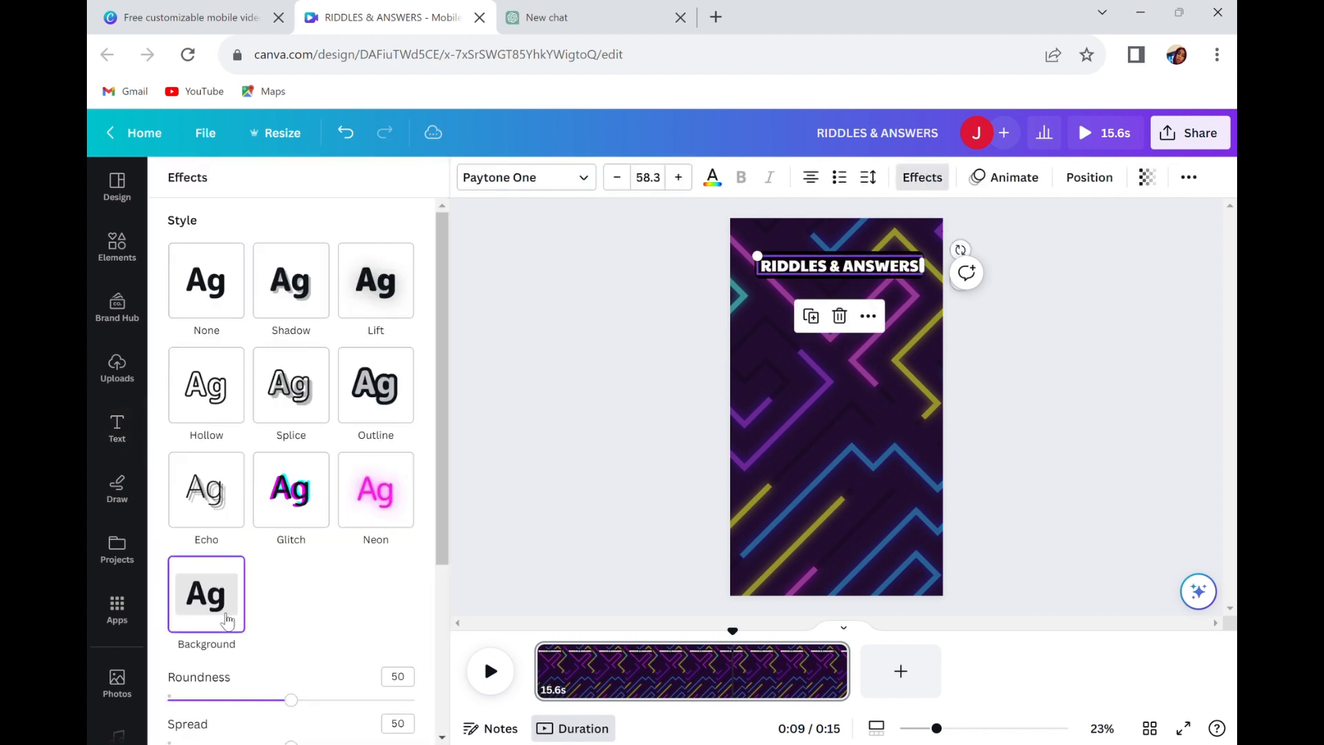
Try yellow and orange for the heading's background effect and set its color to white.
scroll(242, 621, down, 1)
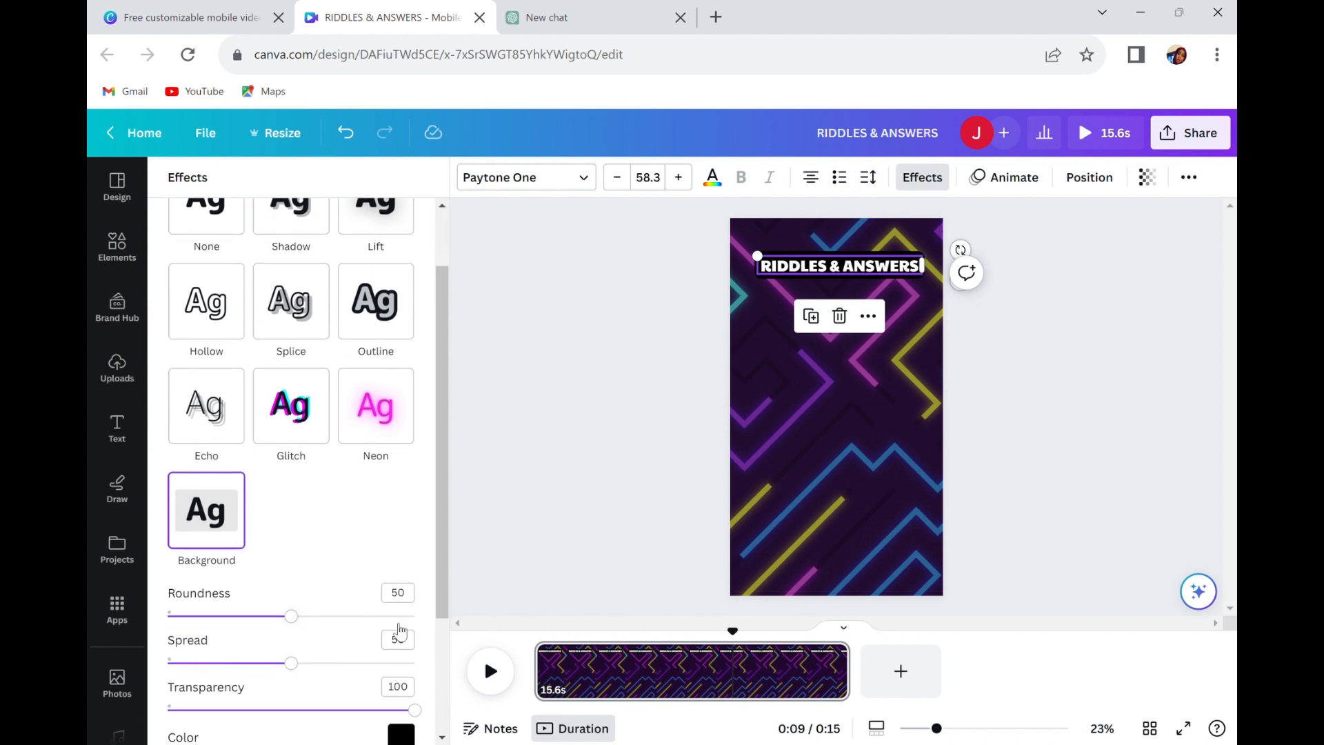
scroll(399, 629, down, 1)
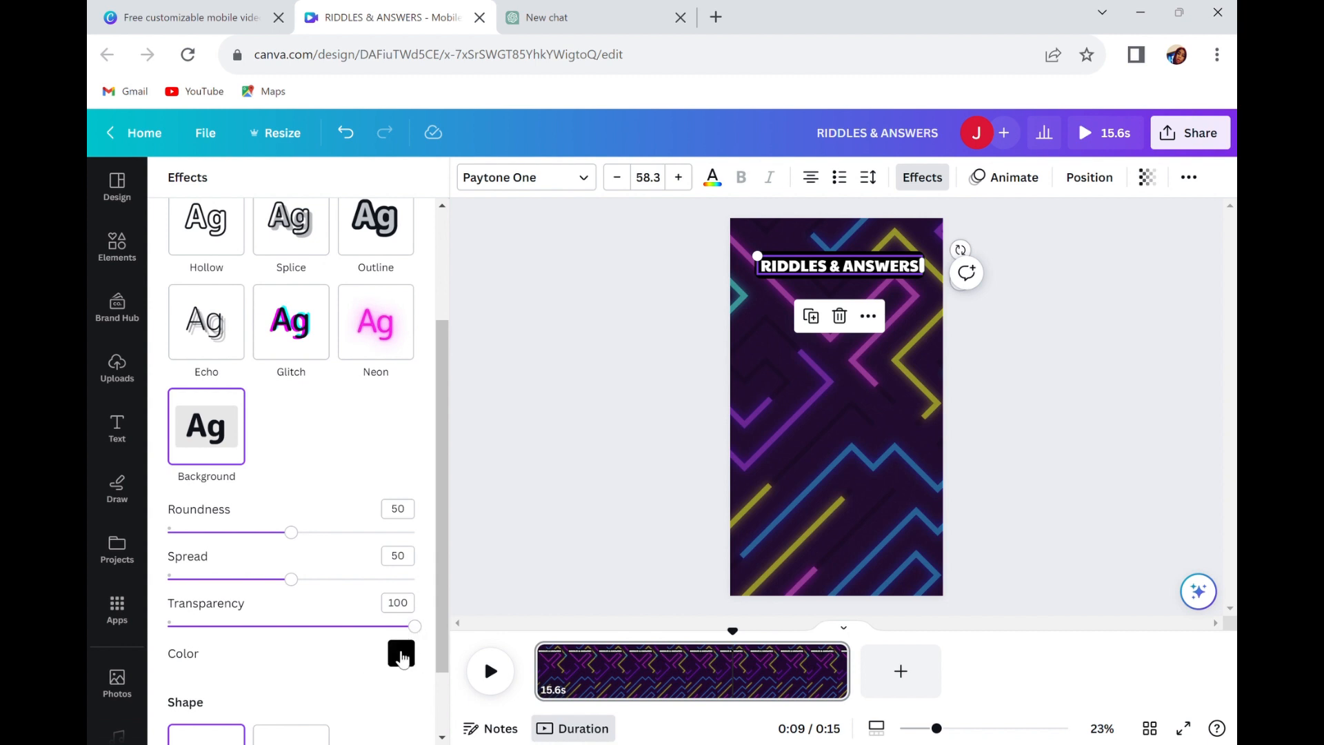
click(401, 653)
scroll(355, 603, down, 2)
scroll(347, 598, down, 1)
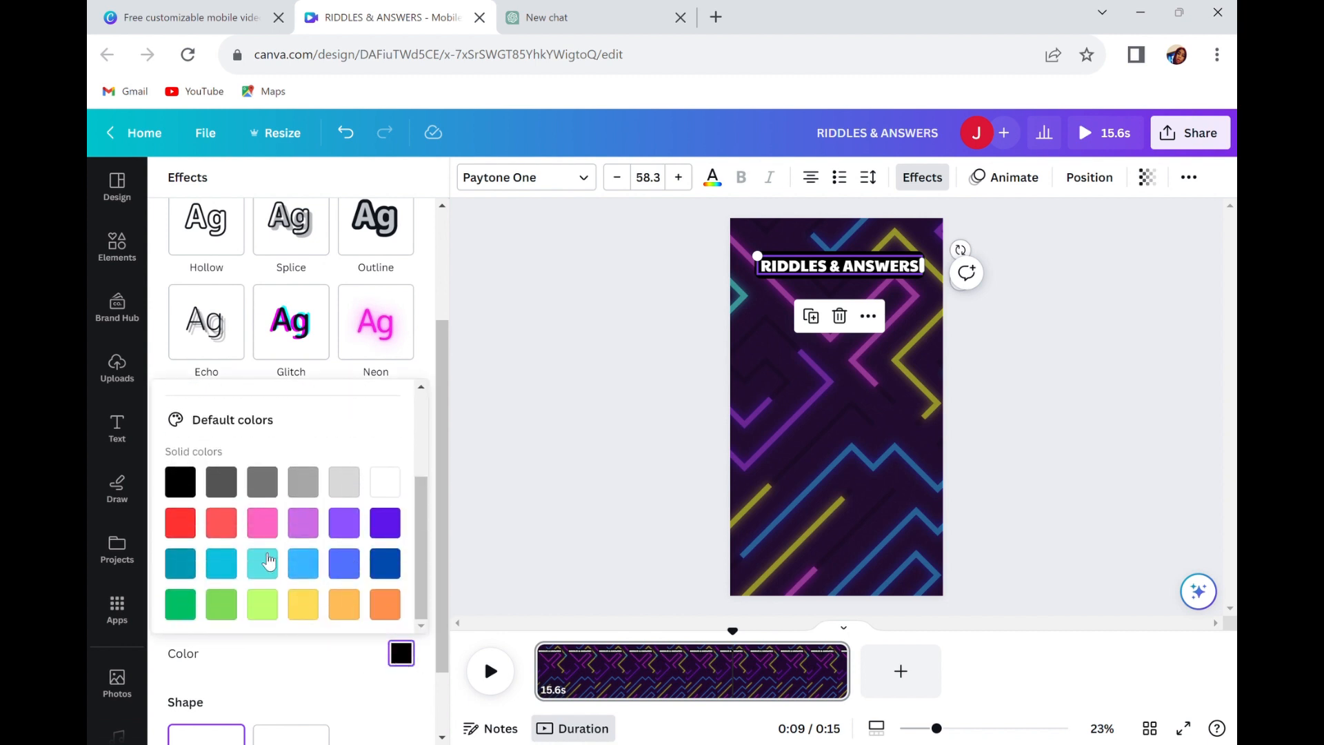
click(305, 605)
scroll(328, 600, up, 2)
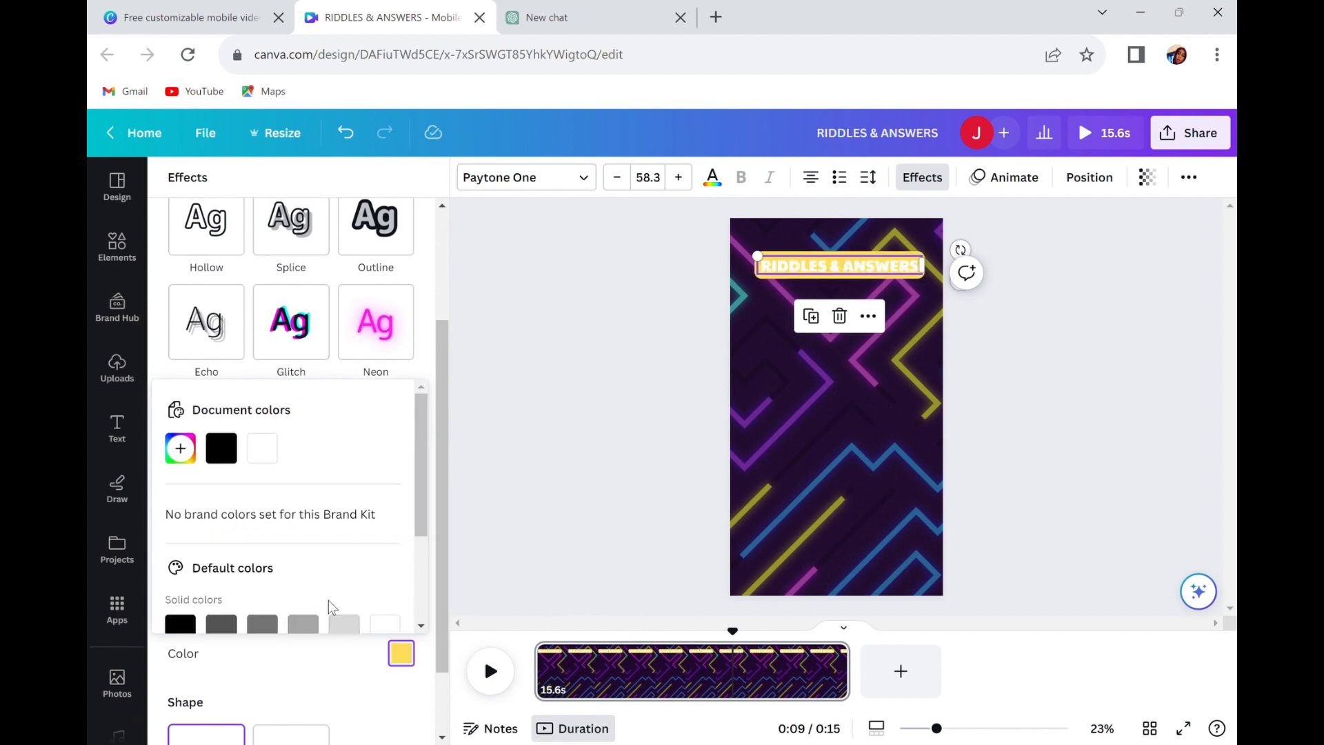
scroll(351, 593, down, 2)
click(388, 606)
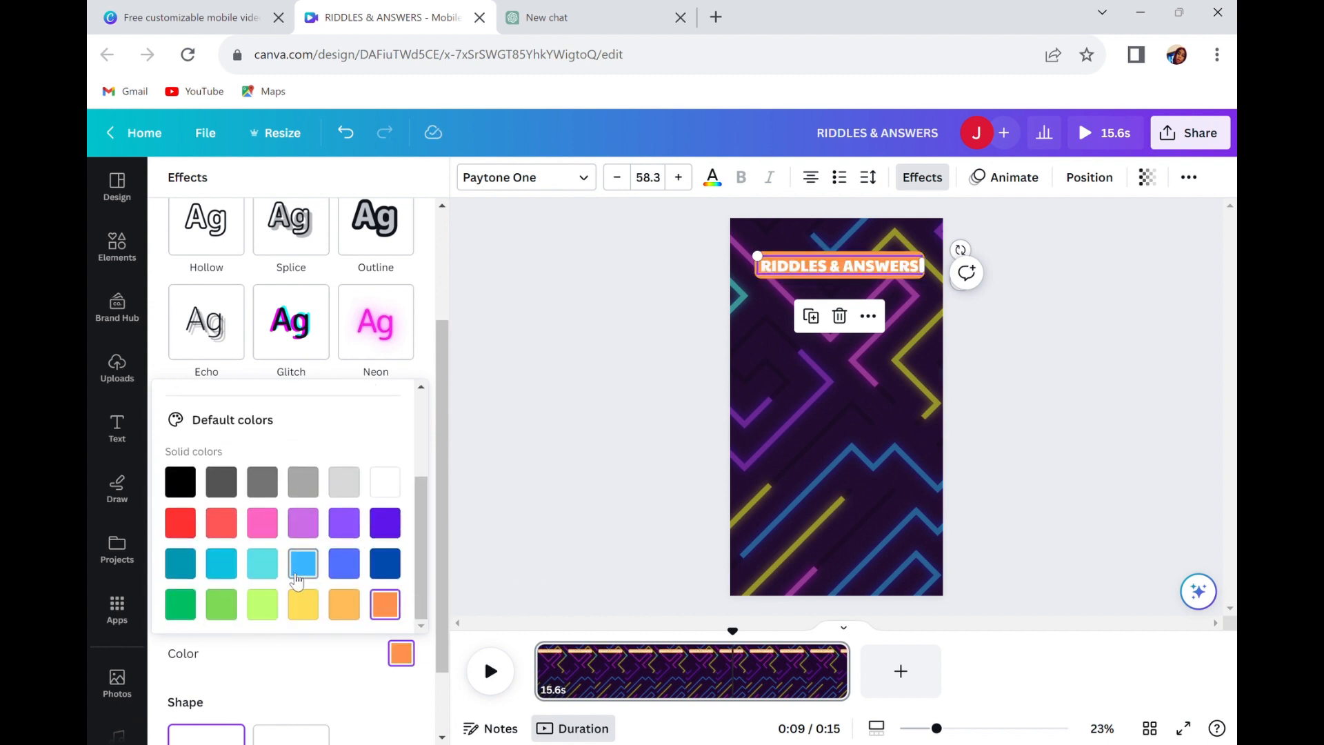
click(387, 482)
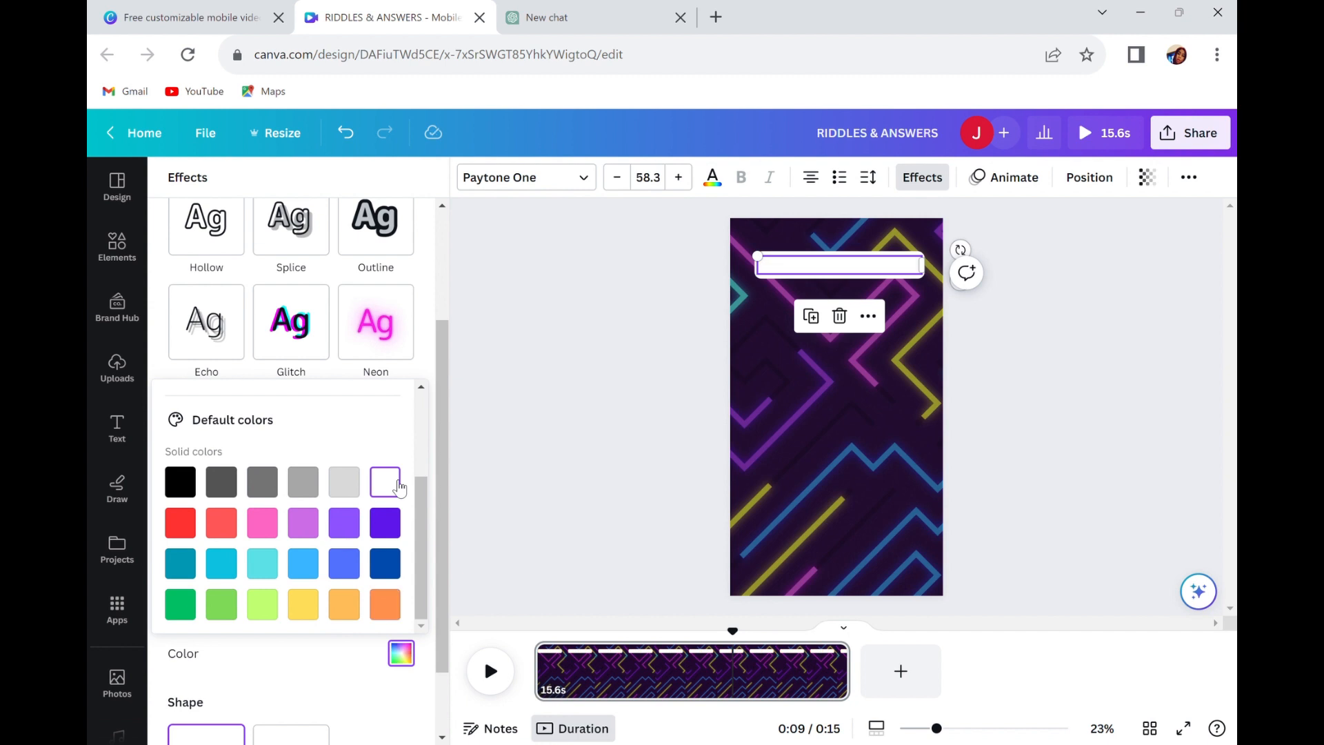
Set the text color of the "RIDDLES & ANSWERS" heading to black.
click(863, 271)
click(864, 273)
click(863, 318)
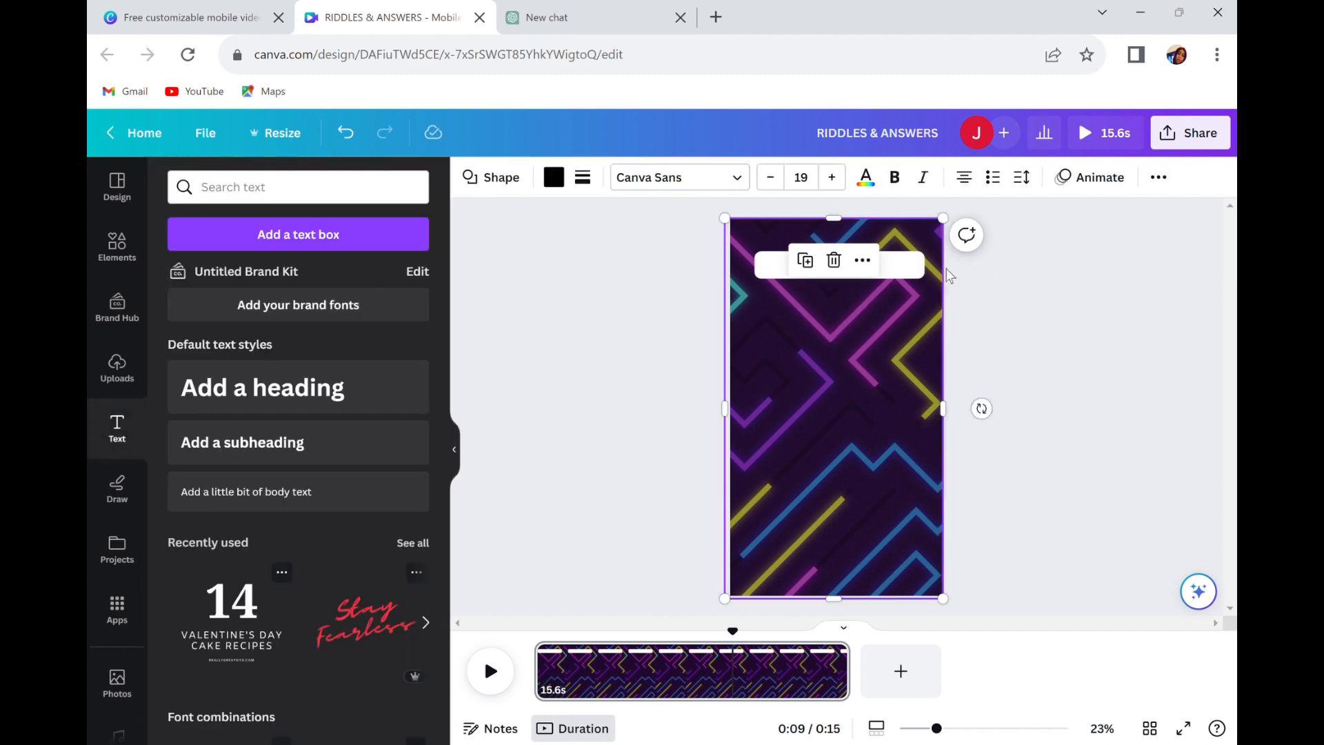
click(848, 267)
click(713, 177)
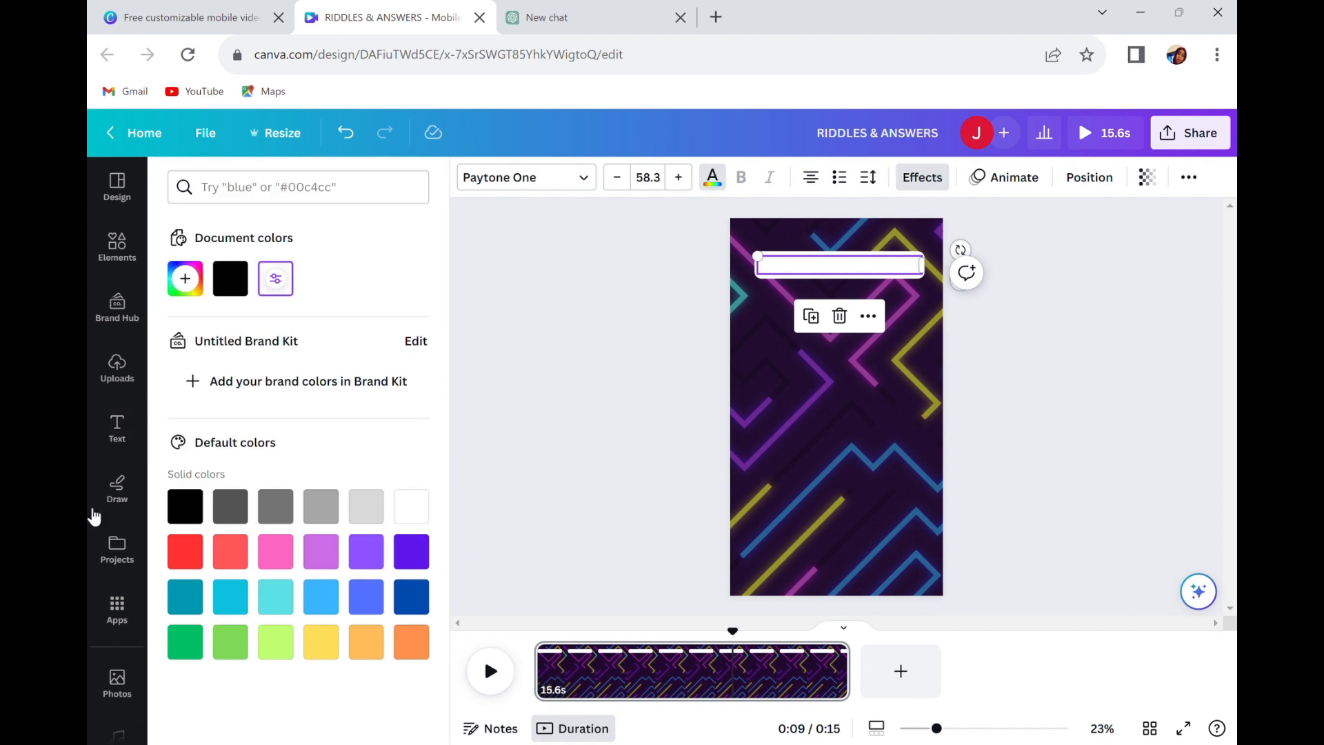
click(200, 507)
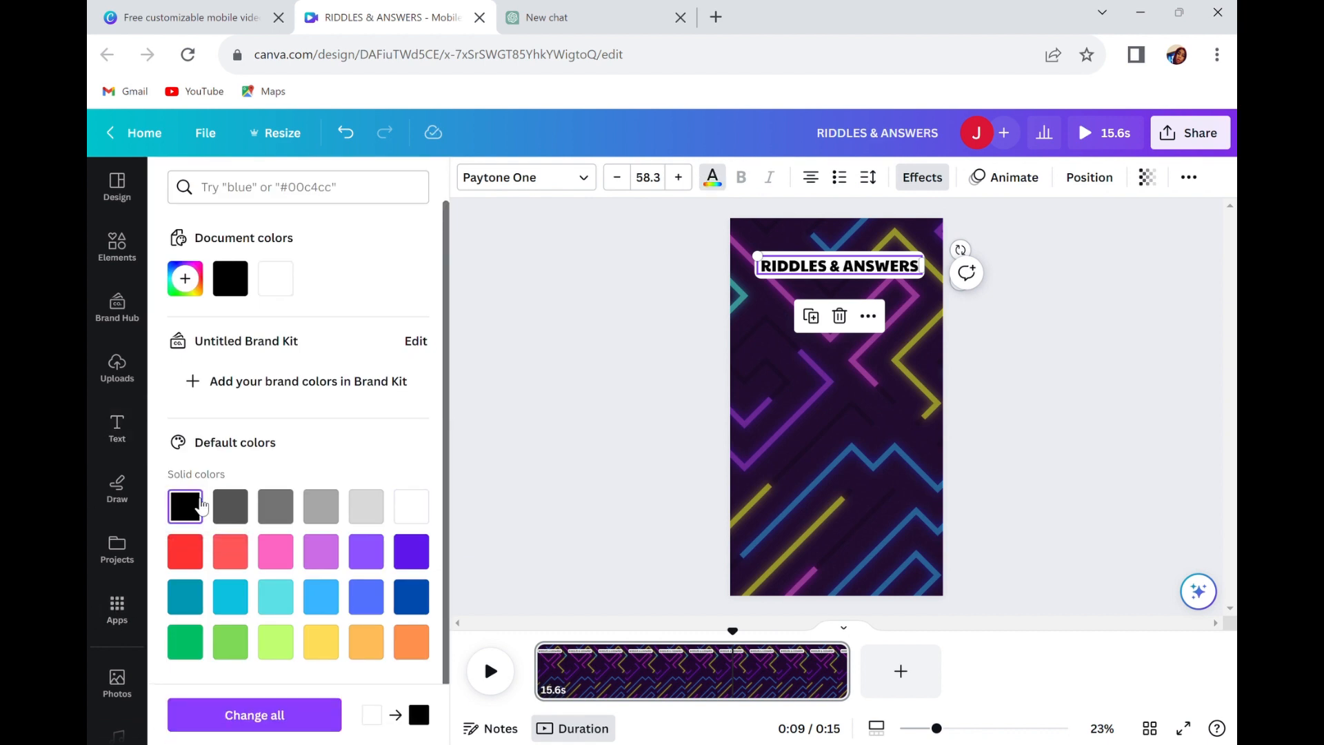
click(797, 399)
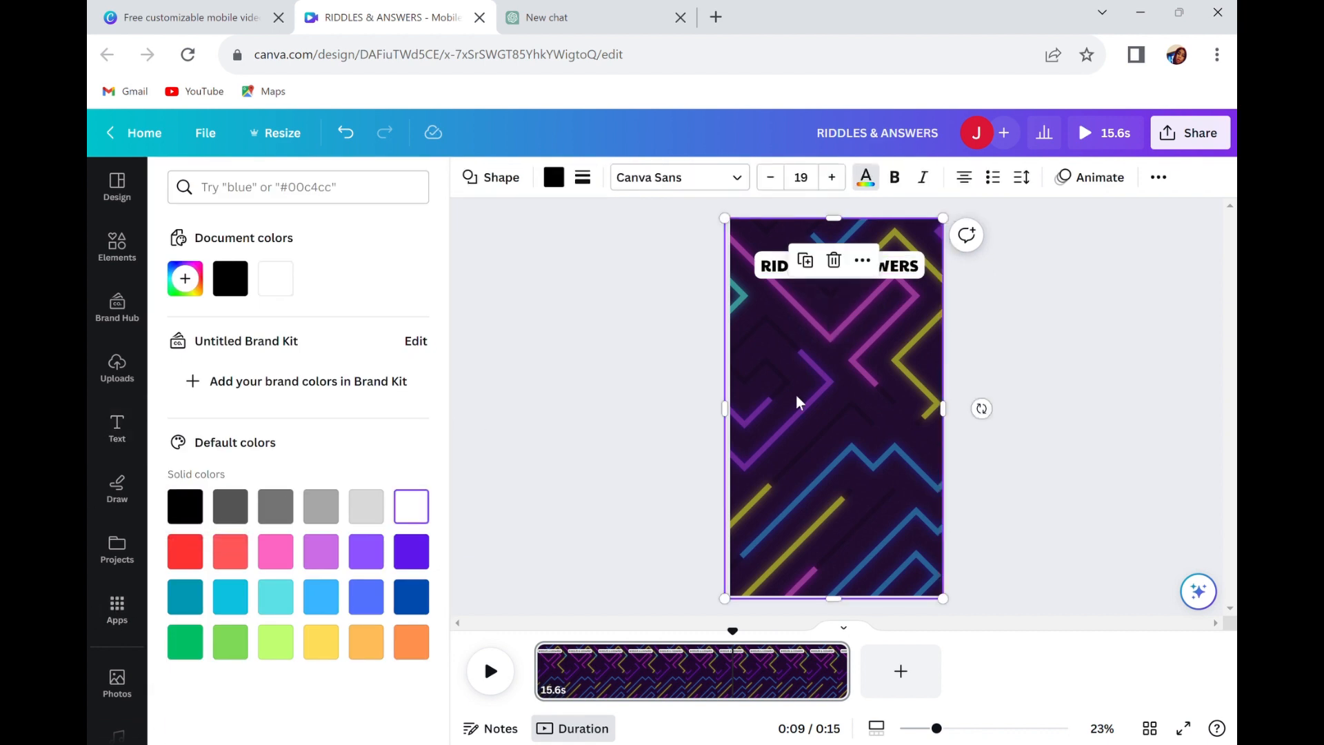
click(856, 269)
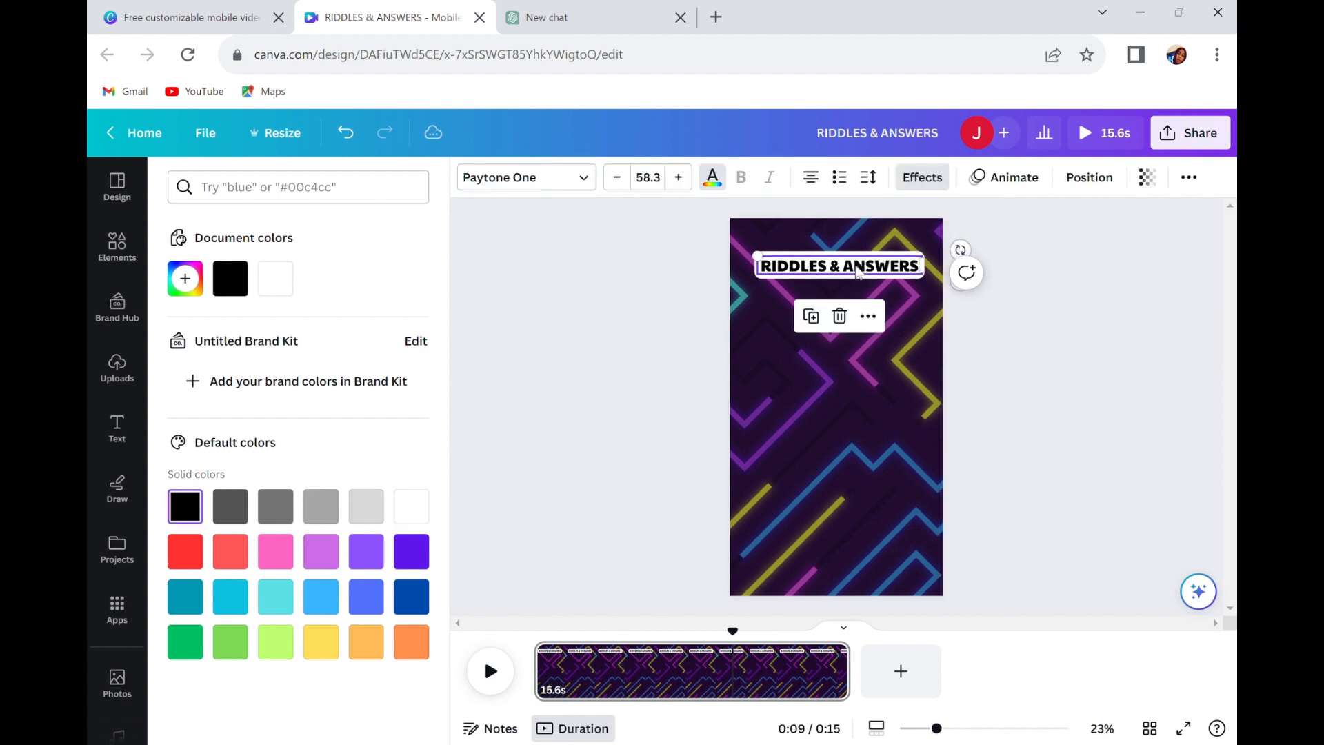
click(893, 471)
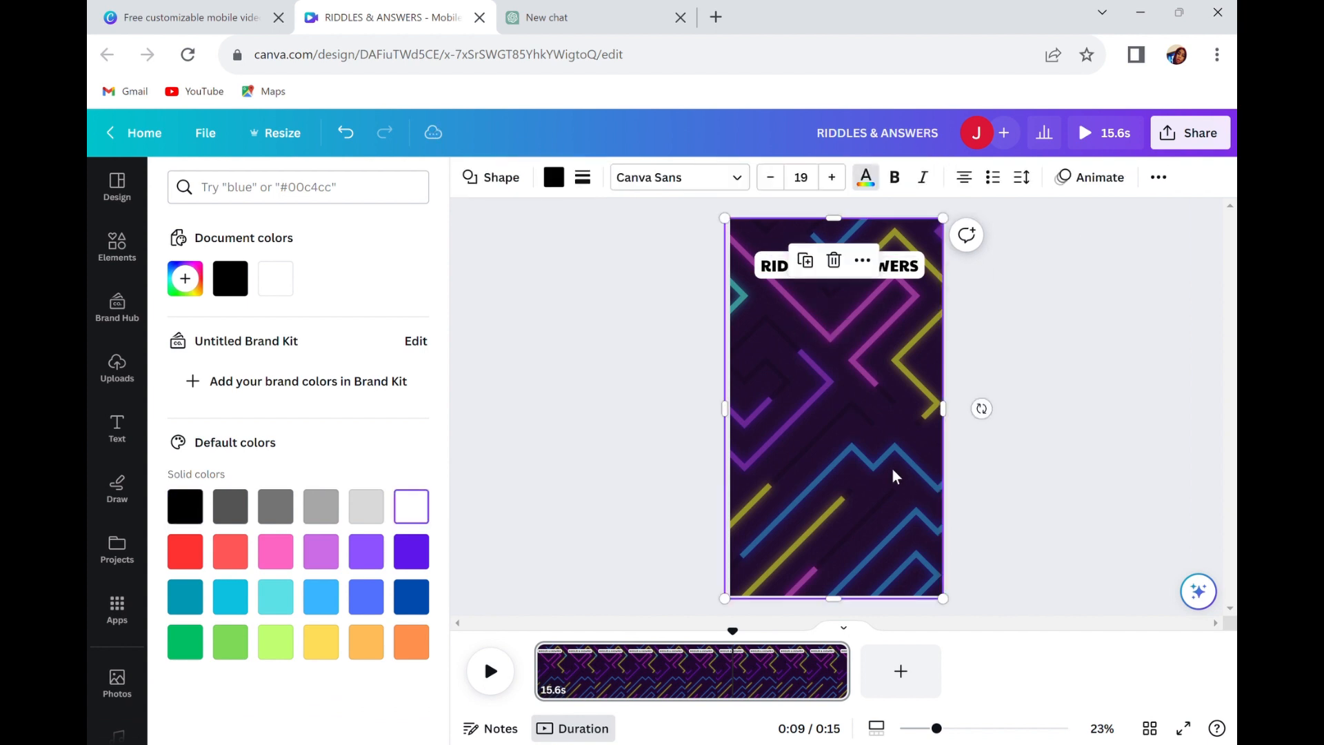
click(808, 262)
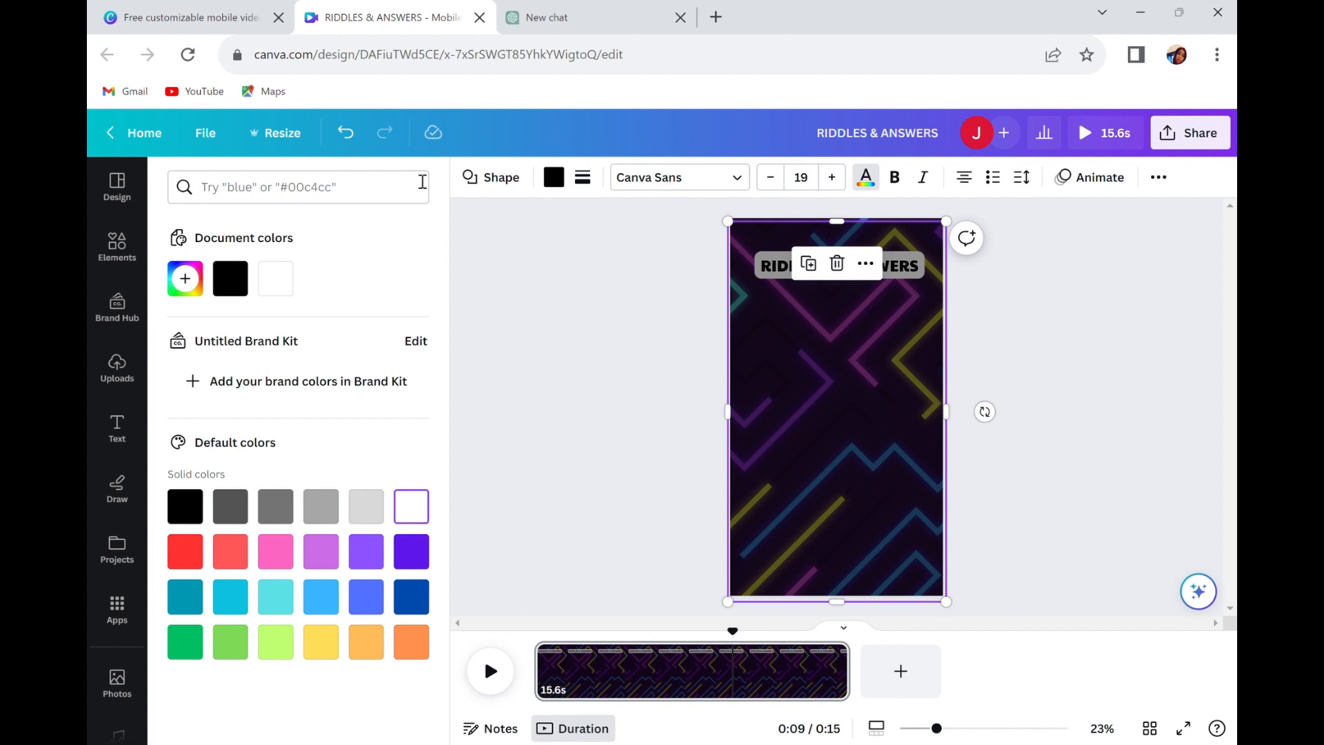
click(346, 133)
click(856, 409)
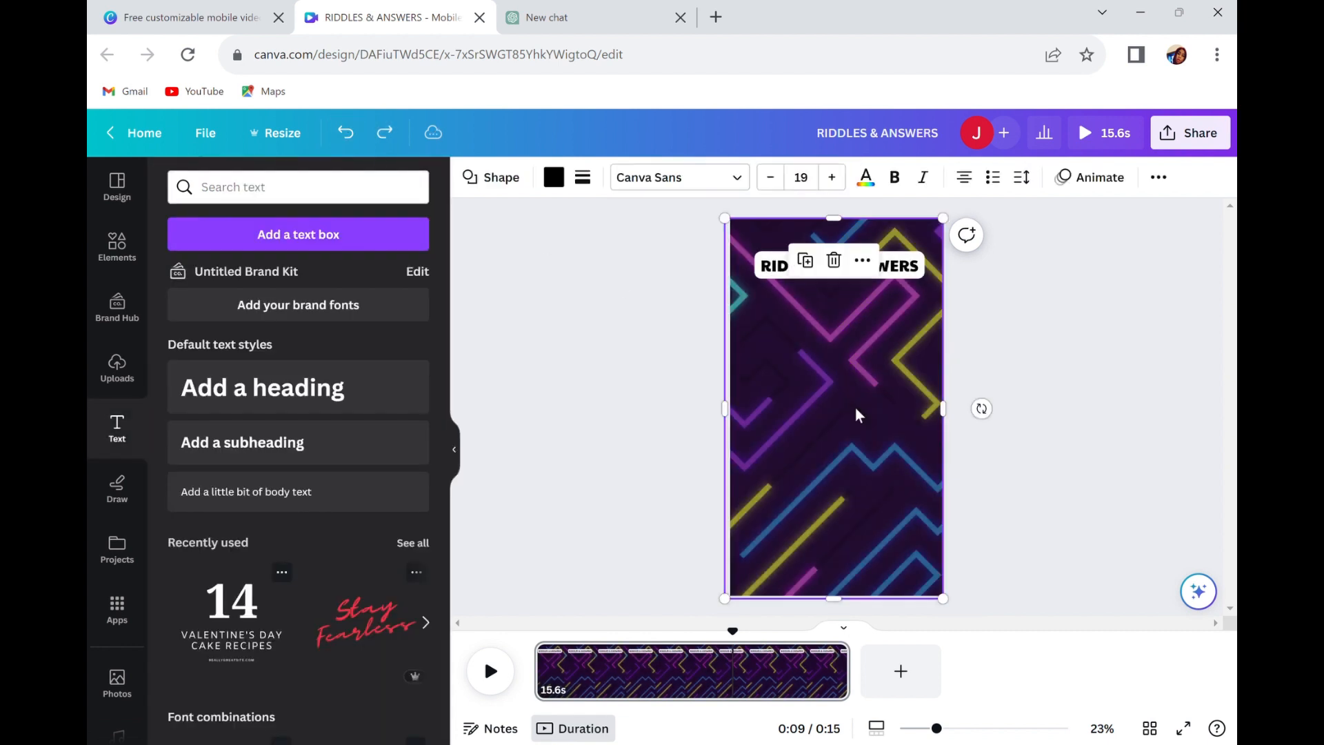
Duplicate the "RIDDLES & ANSWERS" heading to the middle of the page and remove the copy's background effect.
click(900, 269)
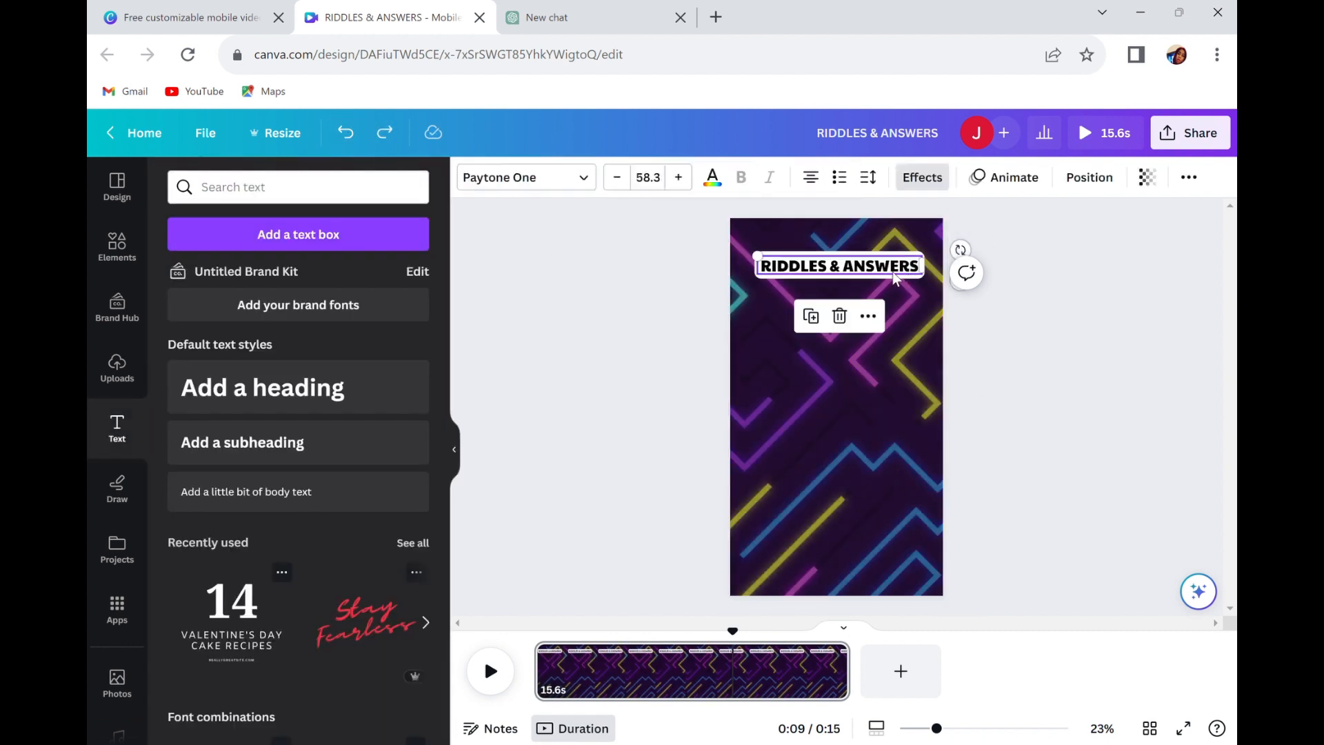
click(811, 317)
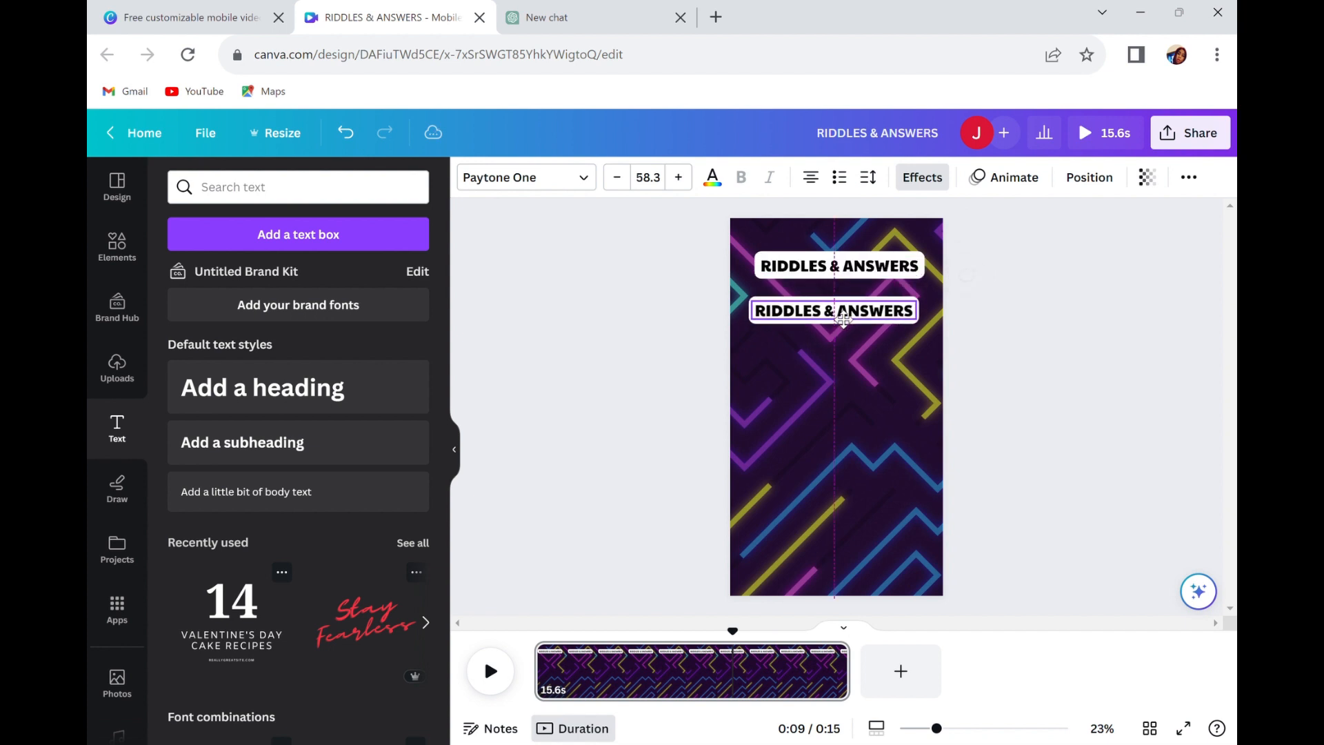
drag(814, 312, 849, 388)
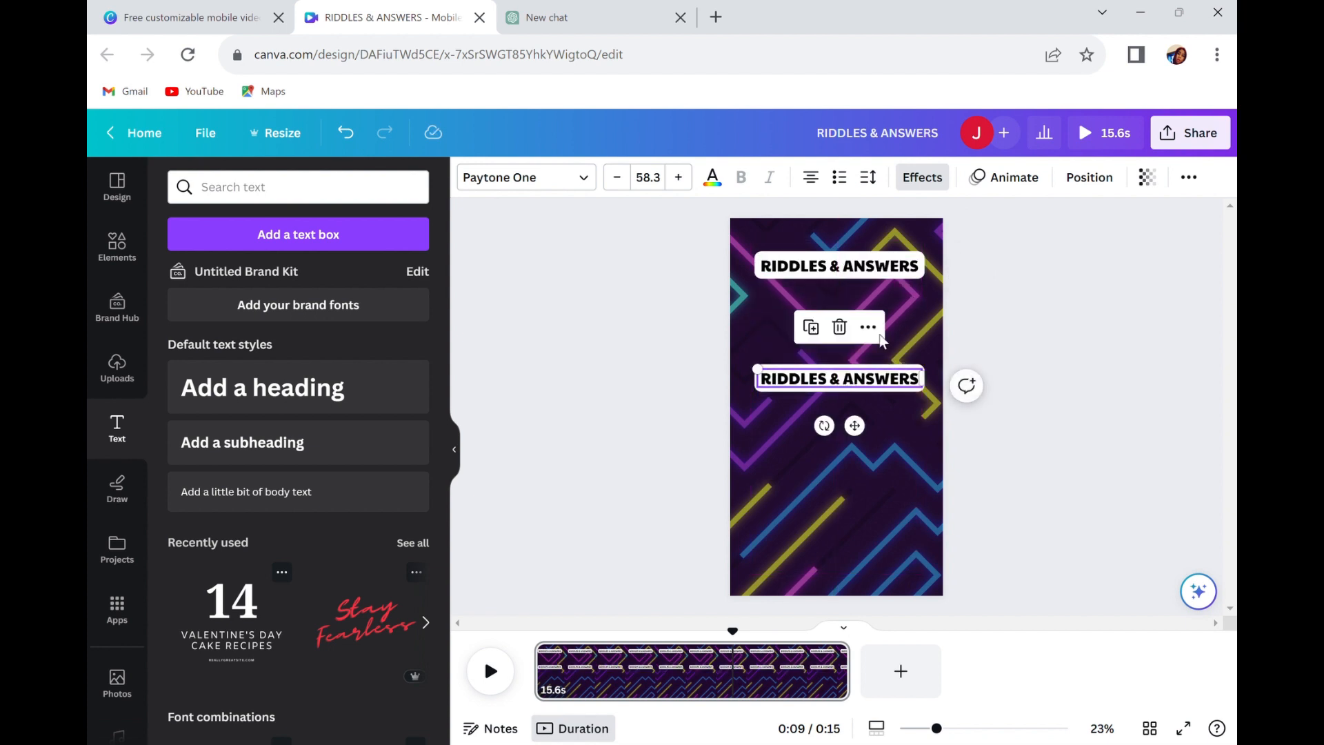
click(922, 177)
click(206, 281)
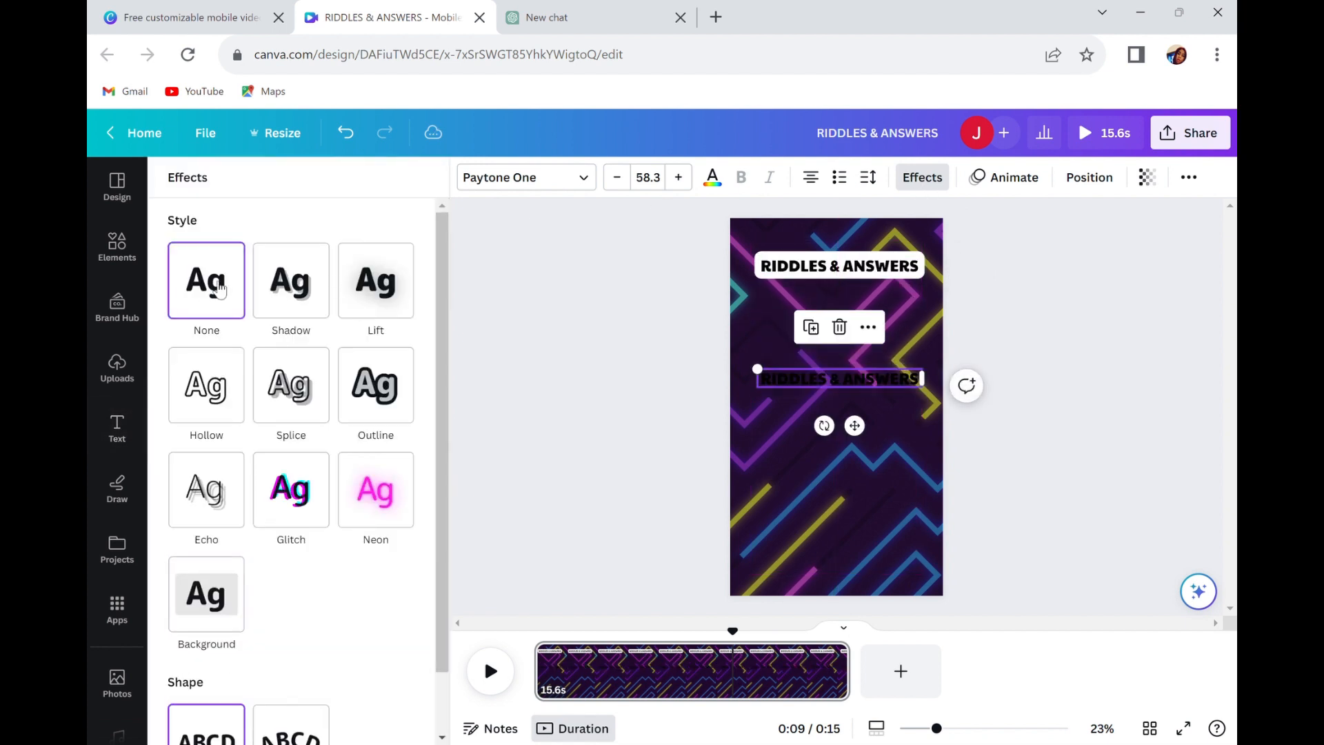
Replace the copied heading's text with the riddle "What is always in front of you but can't be seen?" from the ChatGPT table.
double_click(834, 376)
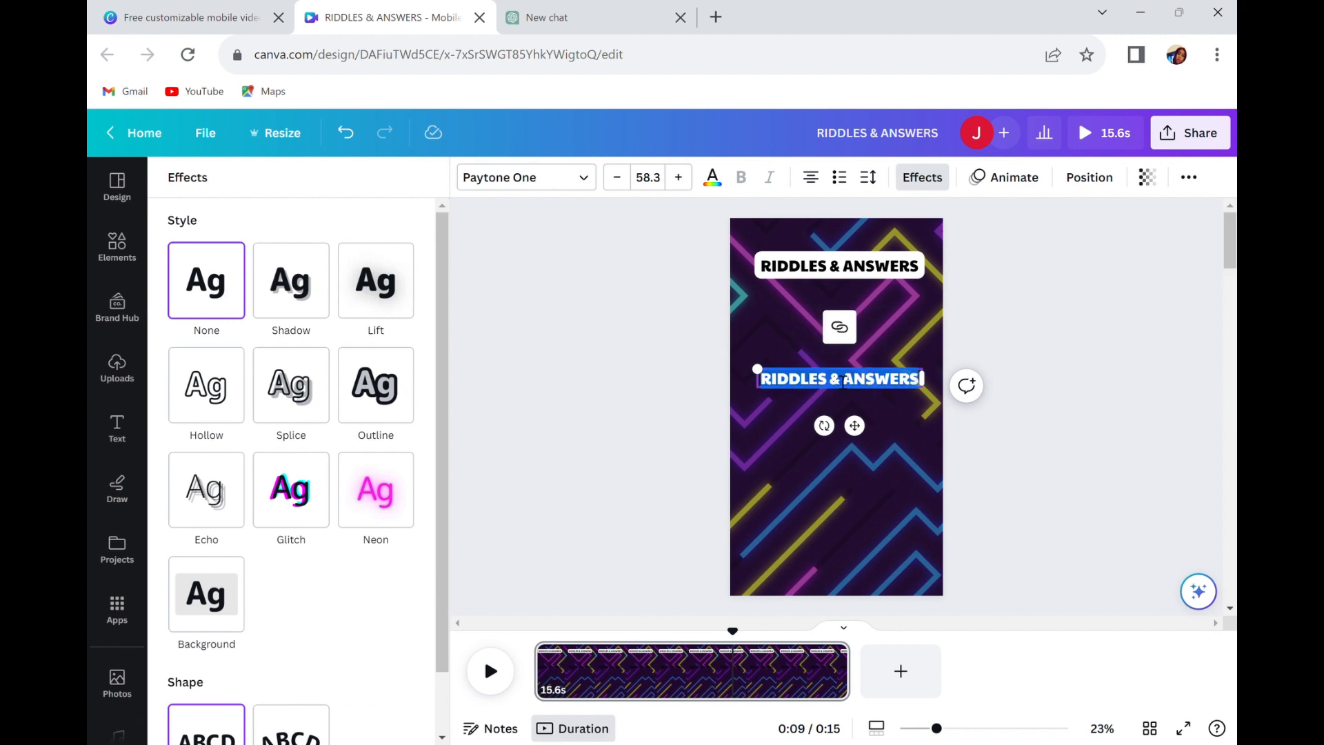
click(555, 19)
scroll(676, 138, up, 12)
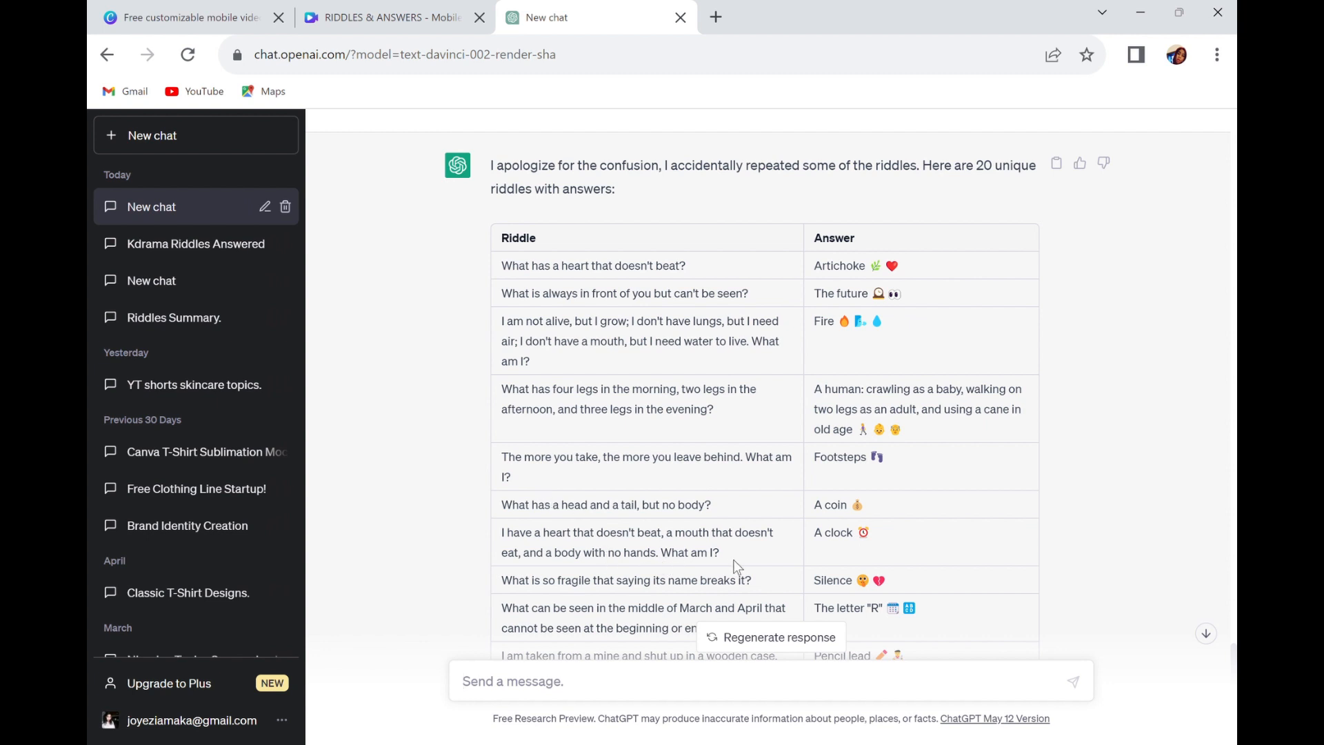
drag(693, 263, 547, 269)
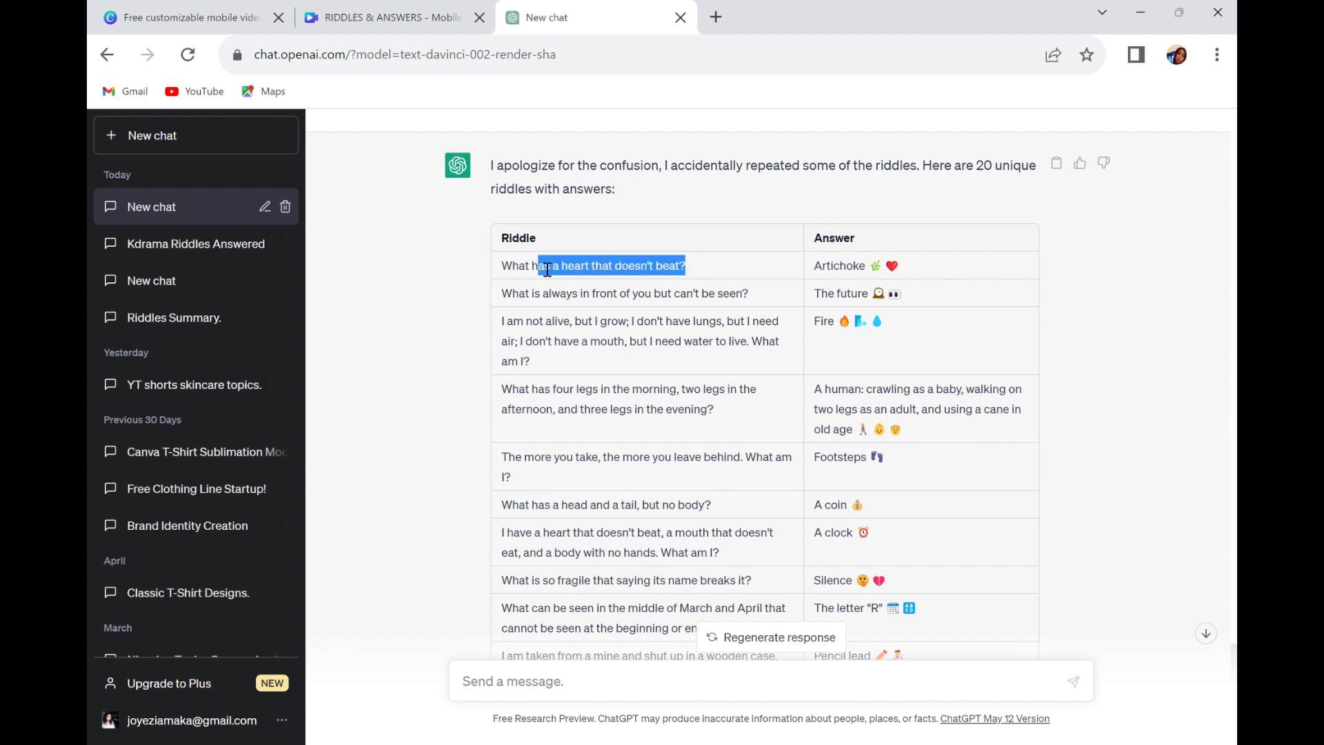
click(605, 307)
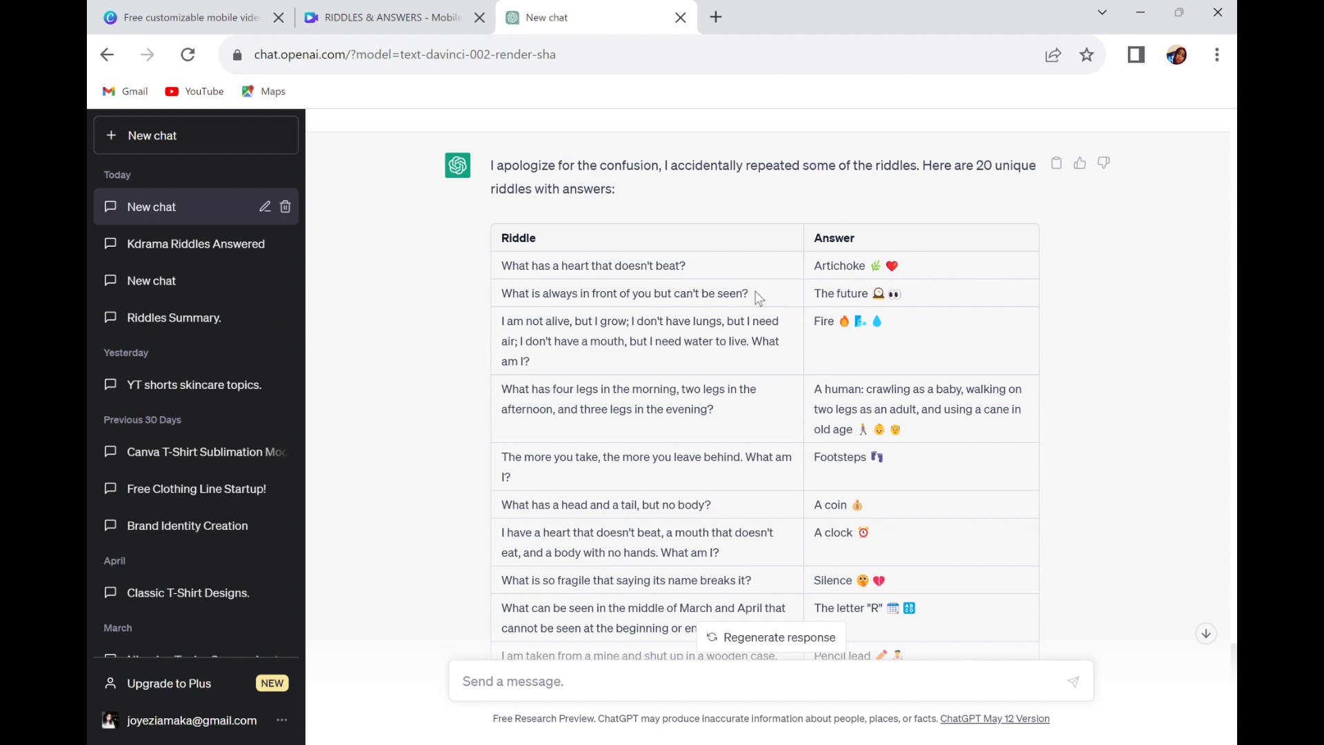
drag(759, 296, 502, 293)
key(ctrl+c)
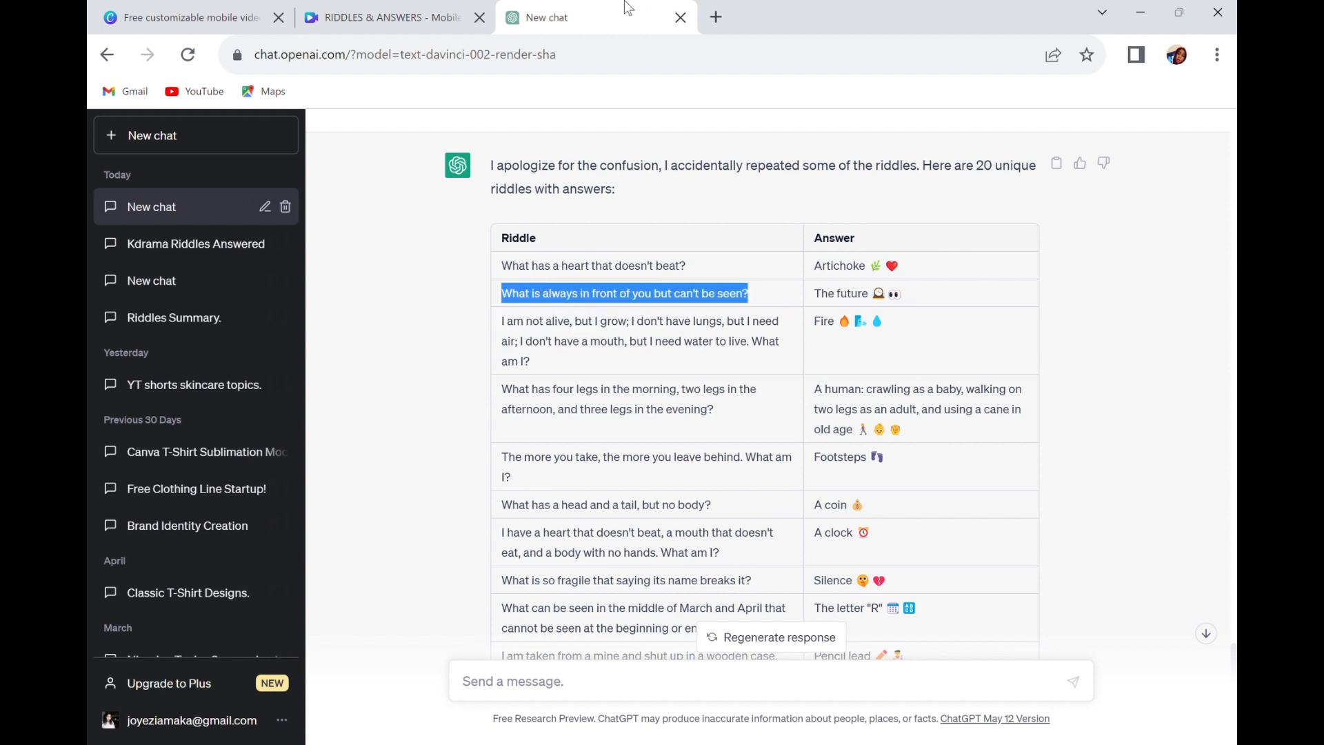
click(363, 18)
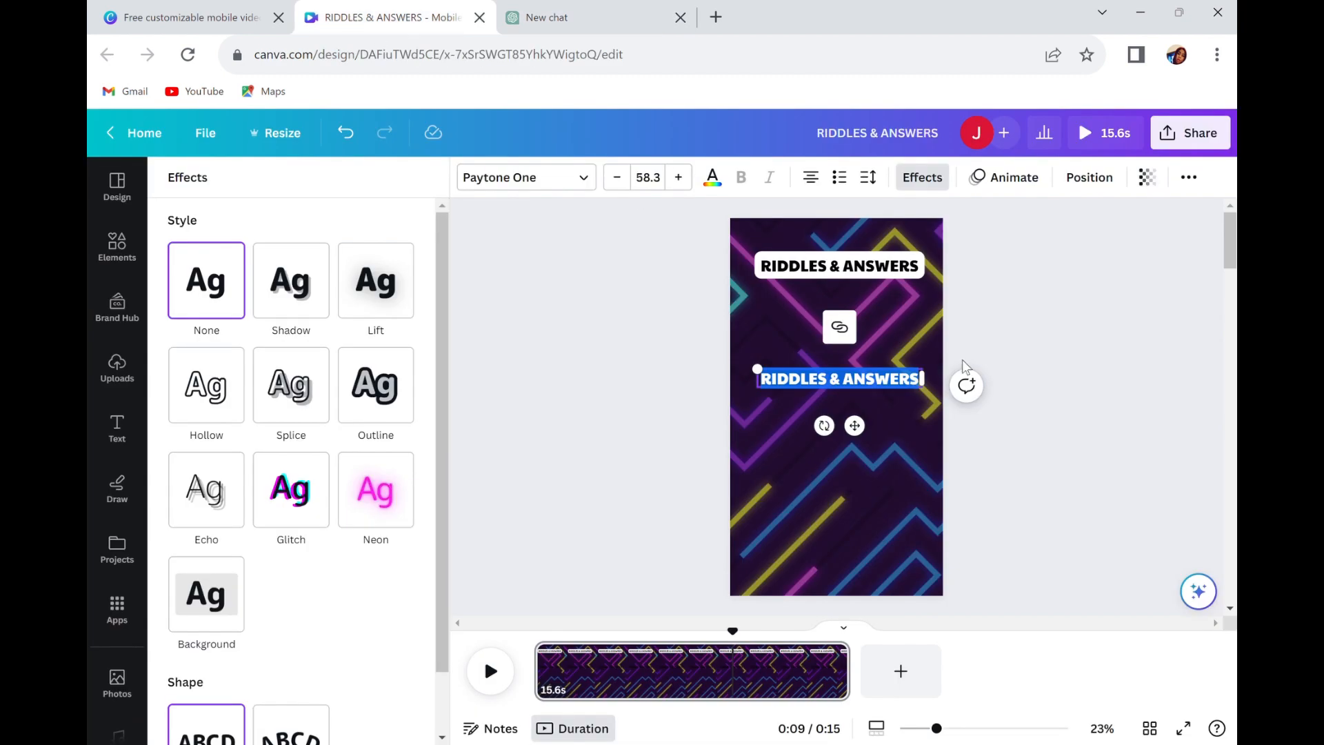
triple_click(912, 383)
key(ctrl+v)
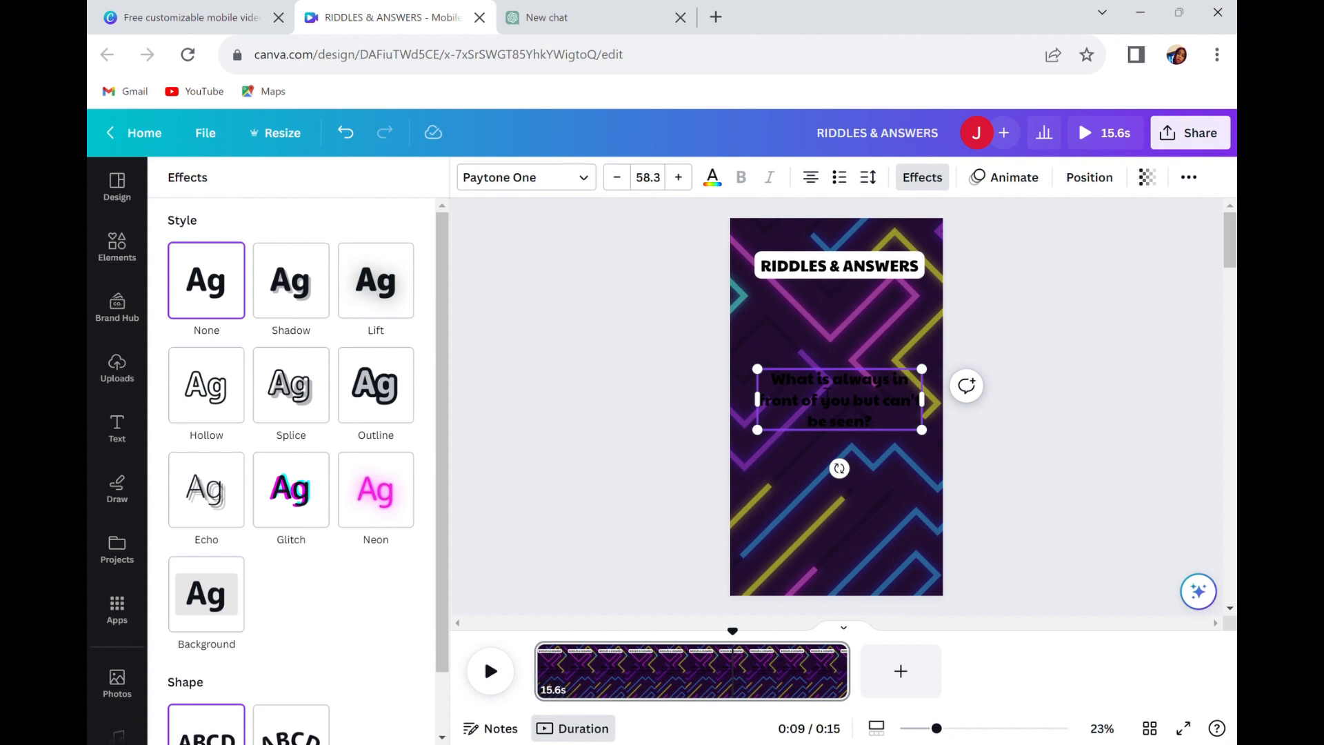
Try enlarging the riddle text to size 62.4.
mouse_move(932, 447)
mouse_down()
mouse_move(947, 484)
mouse_move(943, 452)
mouse_up()
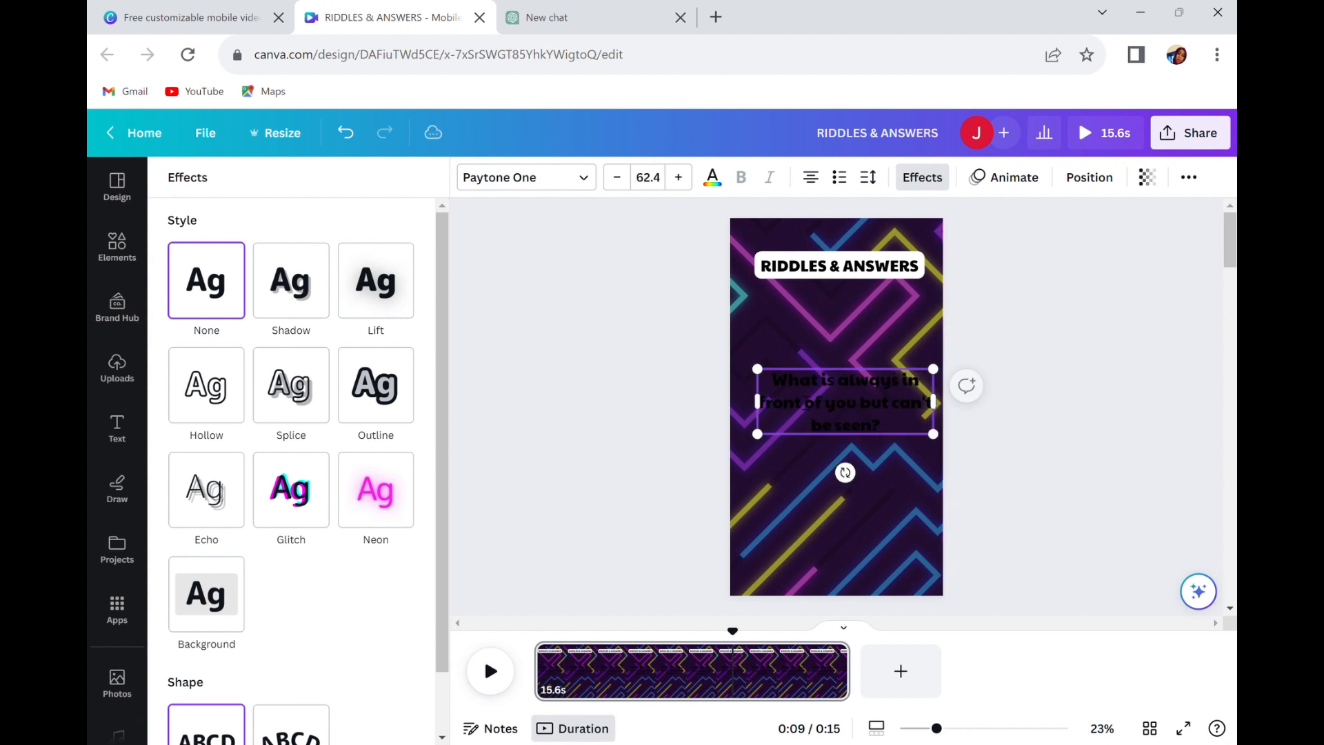
mouse_move(764, 453)
mouse_down()
mouse_move(759, 467)
mouse_move(778, 466)
mouse_up()
drag(935, 438, 931, 437)
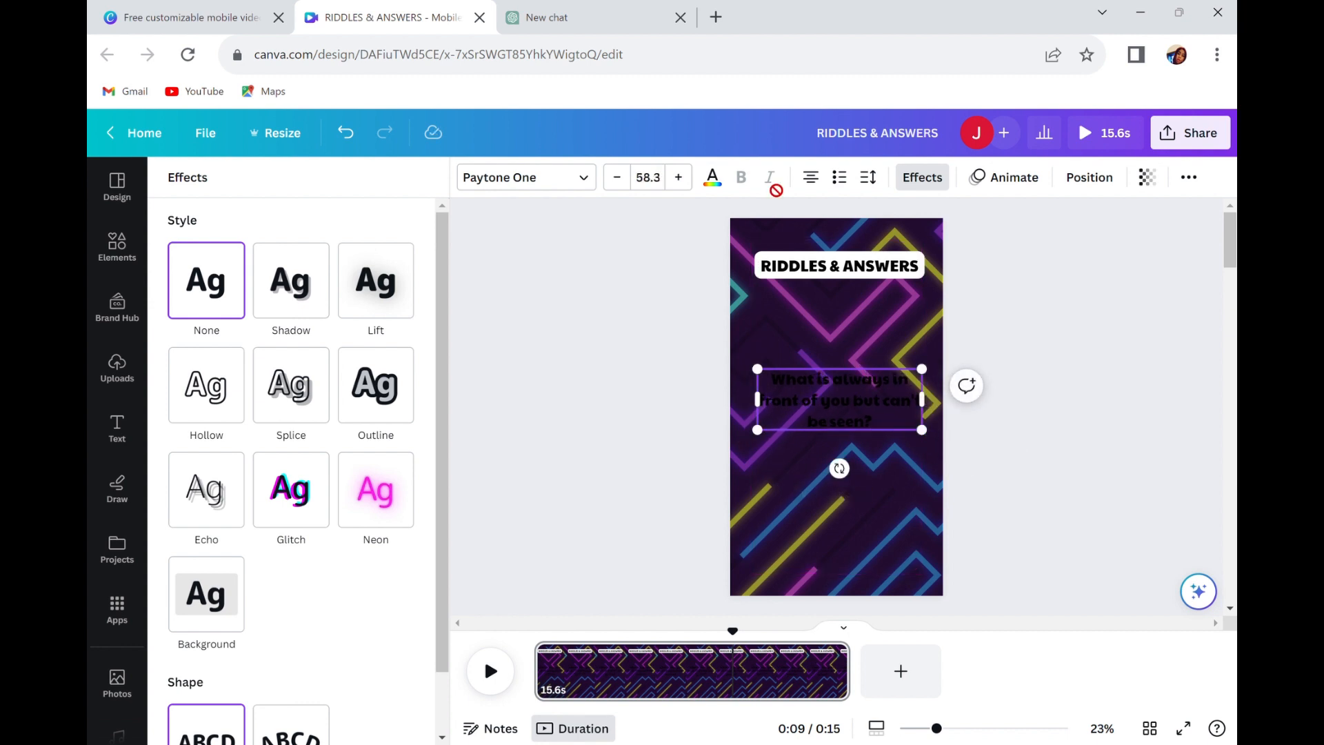
Set the riddle text's color to white.
click(817, 512)
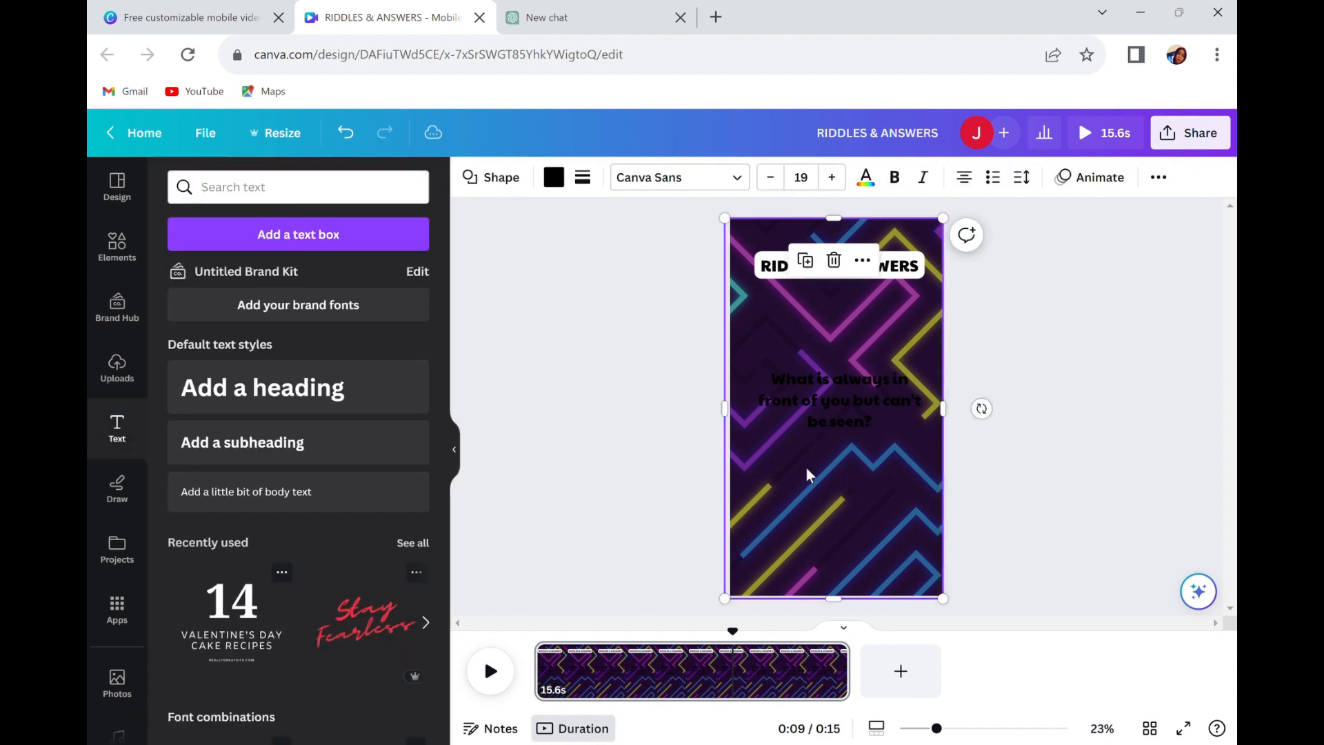
click(825, 380)
click(713, 177)
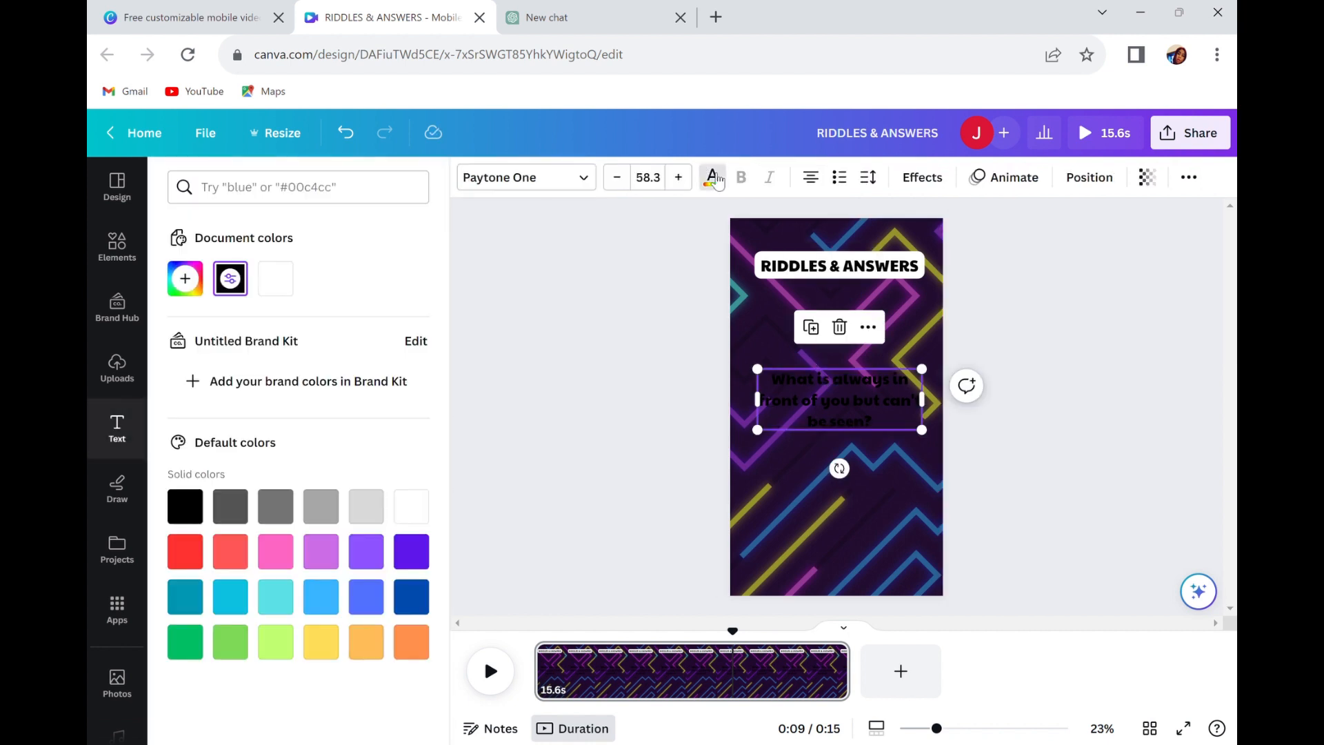
click(419, 509)
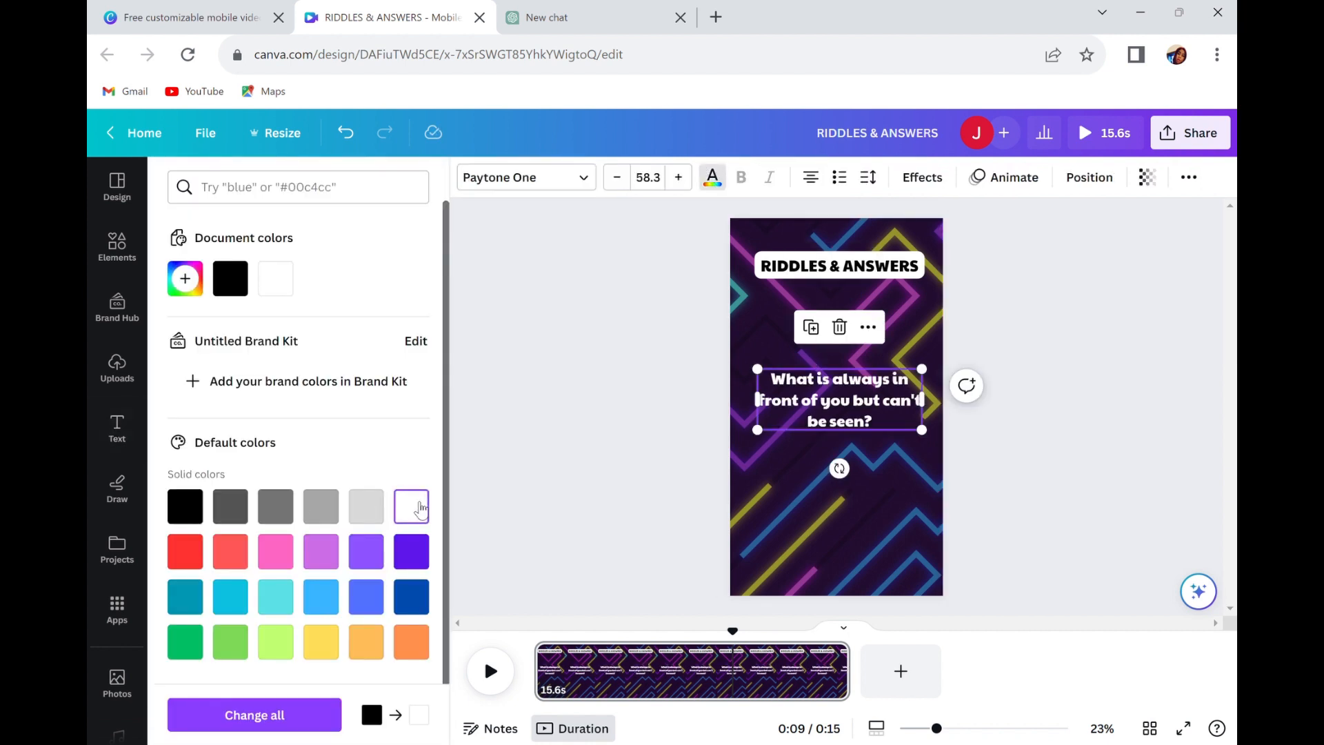
click(862, 447)
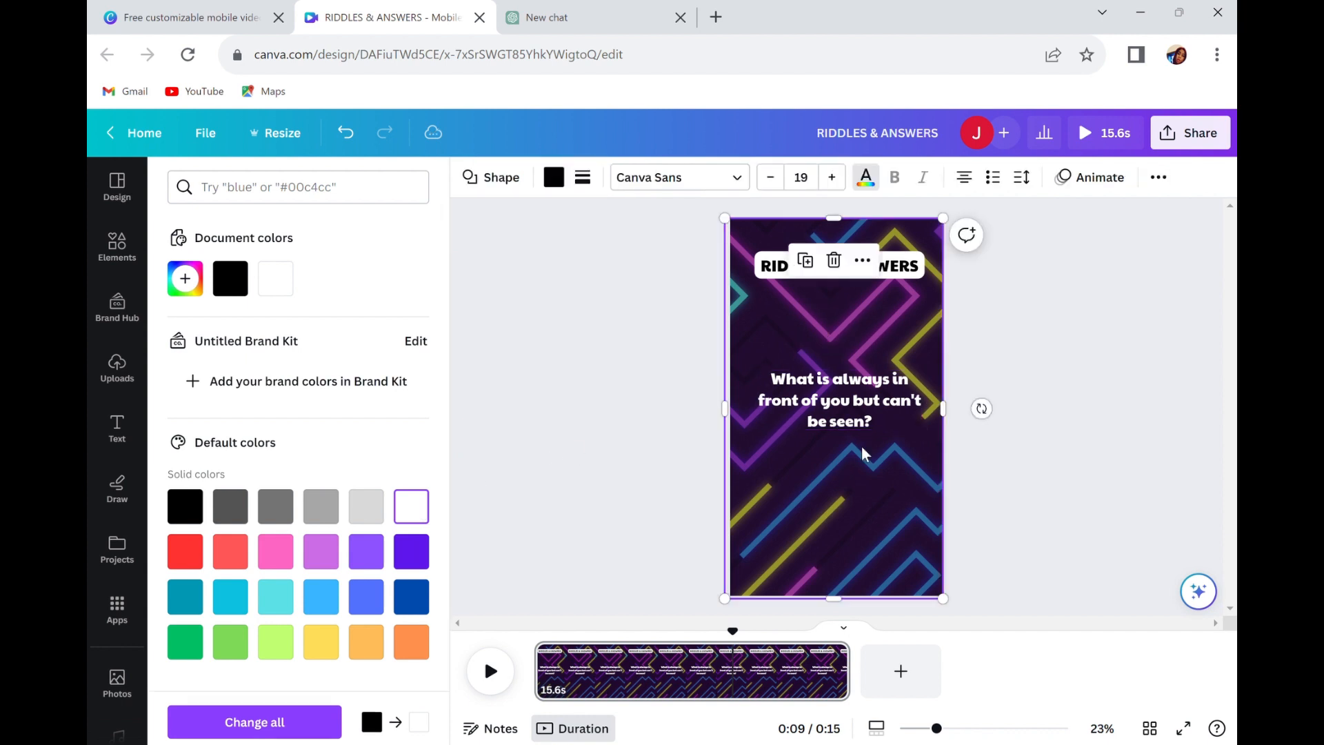
Move the riddle text up to just beneath the heading and enlarge it to size 60.5.
click(842, 399)
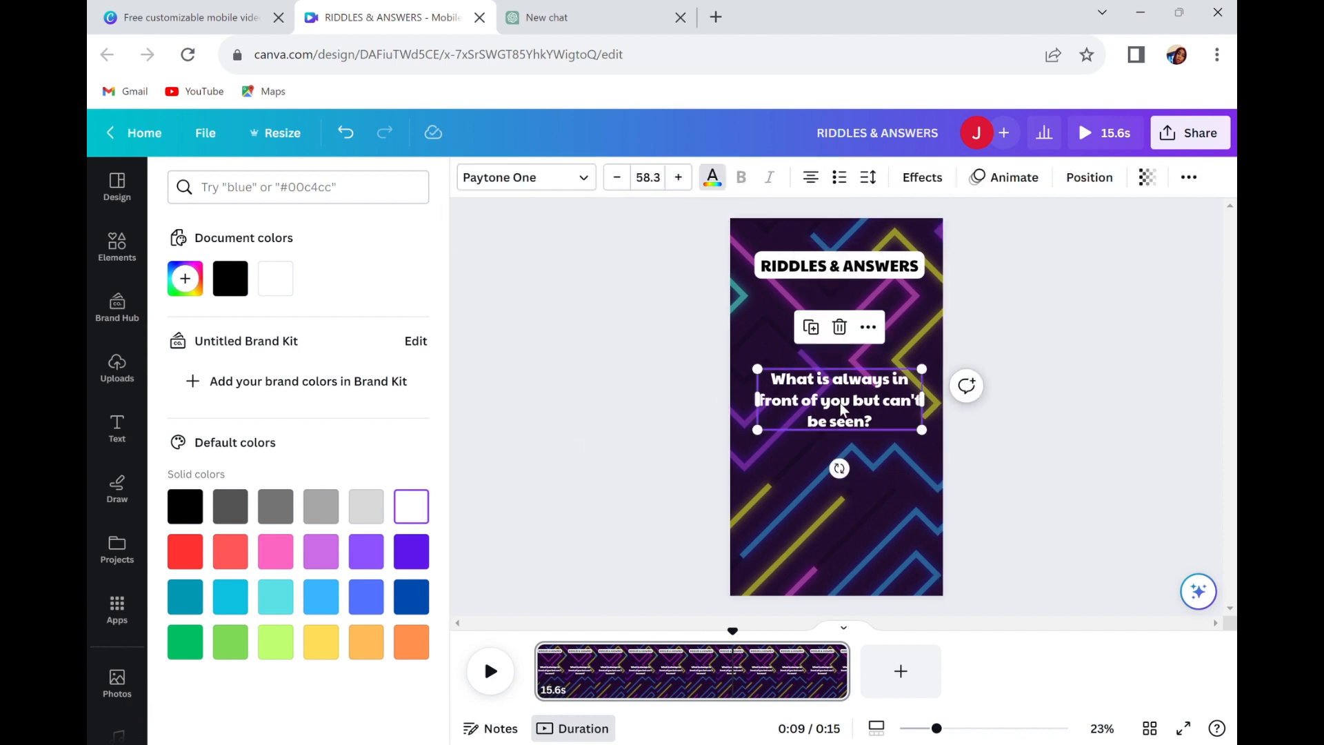
drag(841, 403, 817, 366)
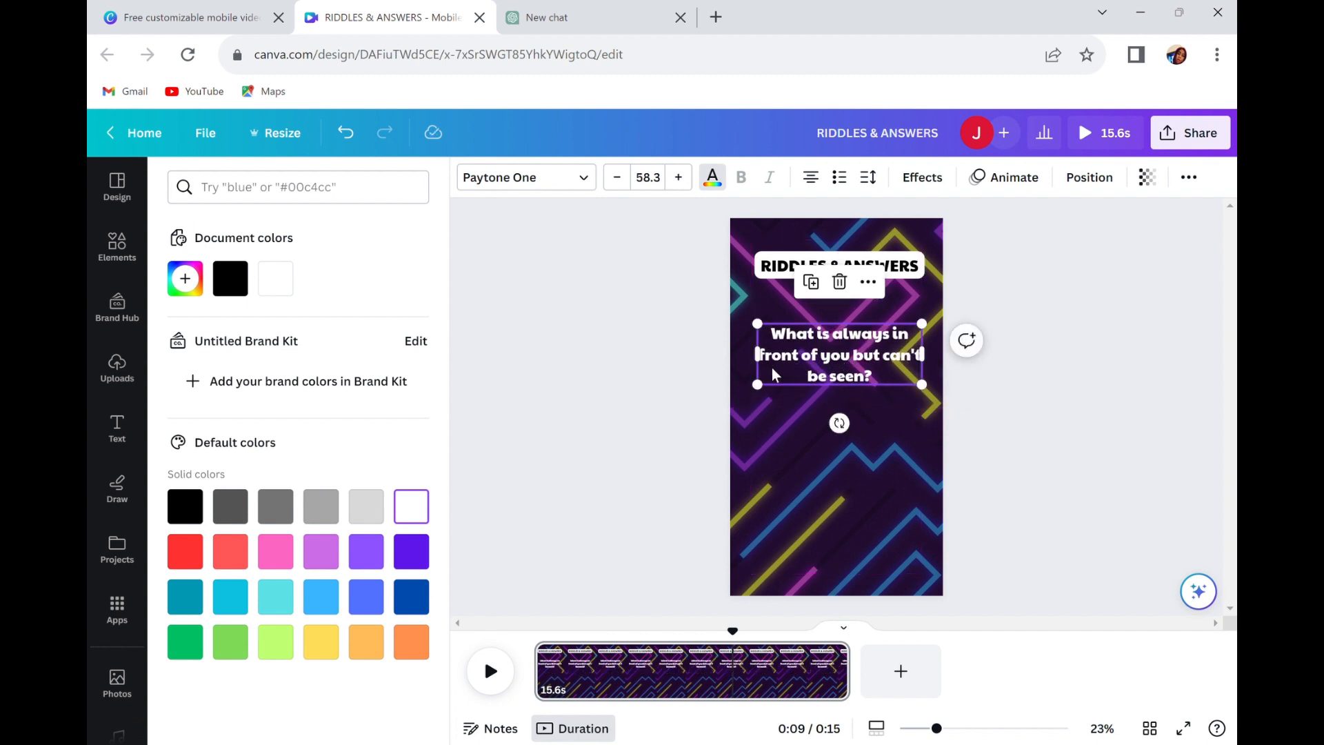
drag(757, 385, 762, 399)
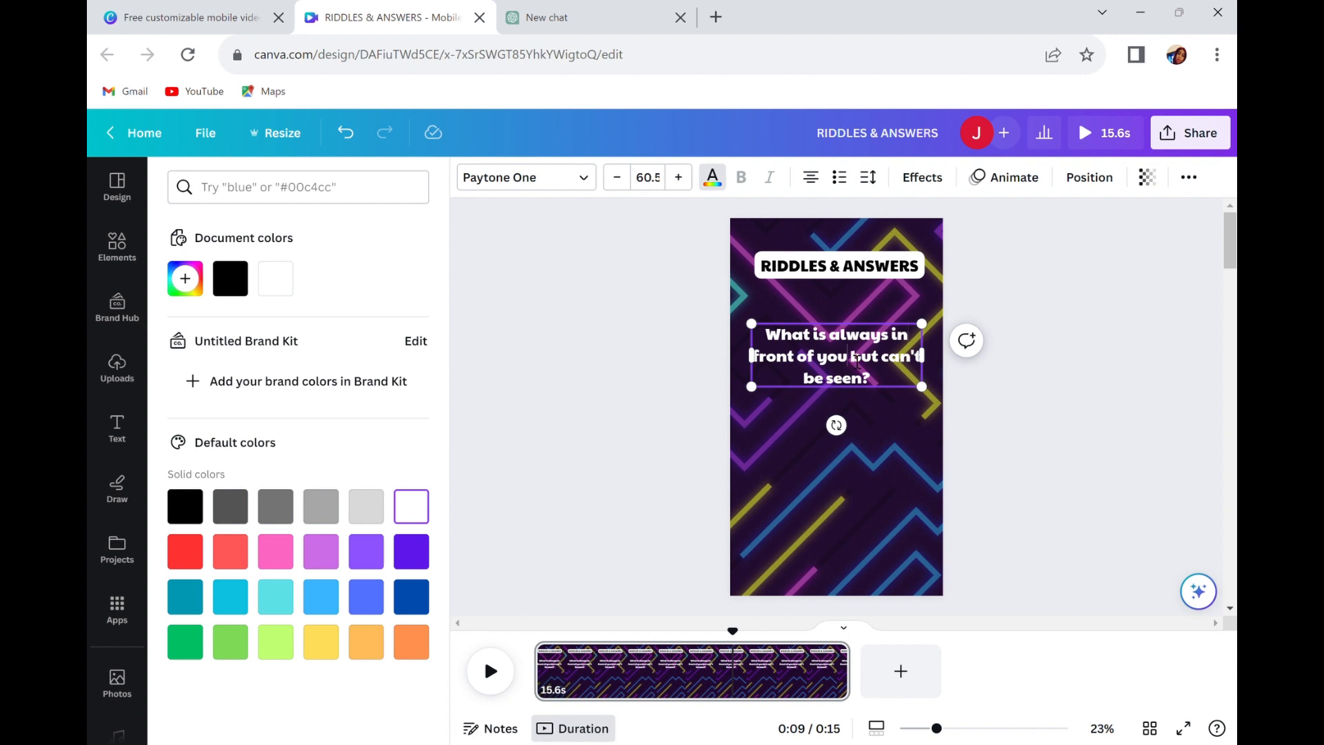
Insert a line break before "but can't be seen?" in the riddle and nudge the text slightly upward.
key(Return)
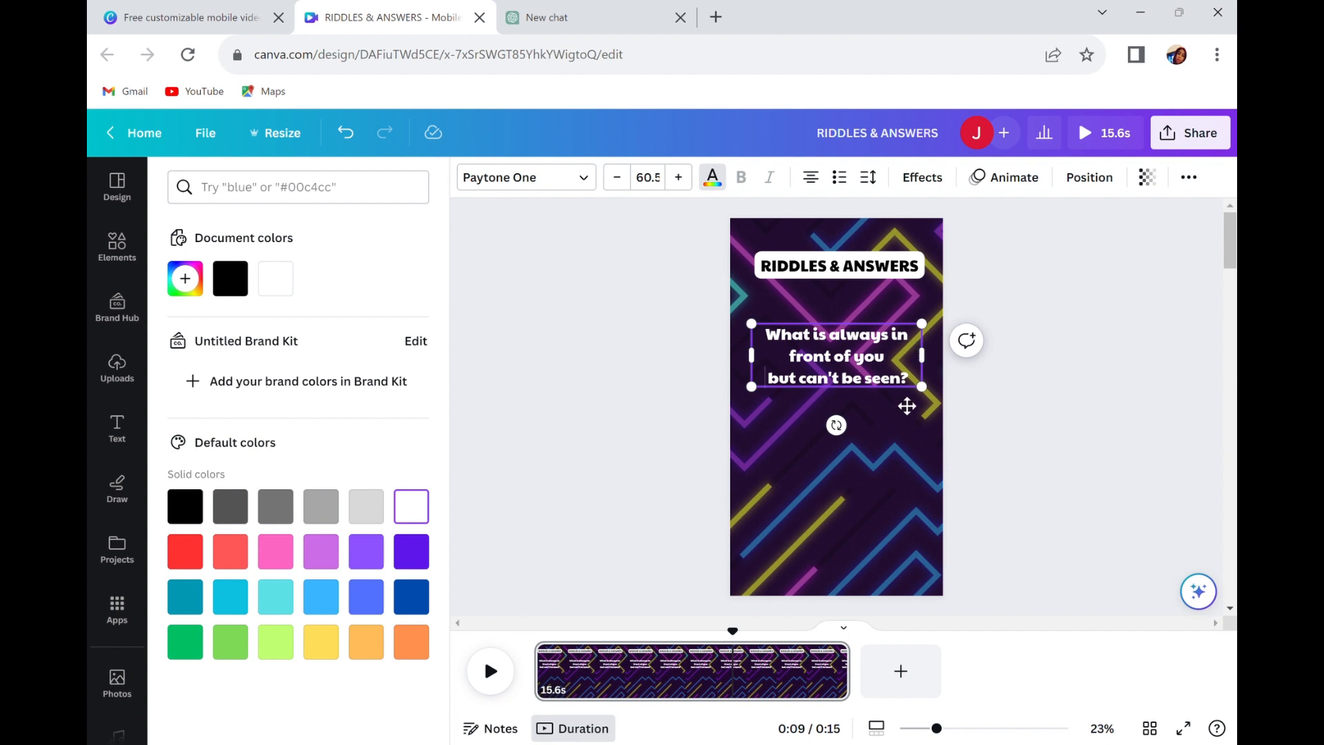
drag(923, 387, 934, 409)
click(867, 465)
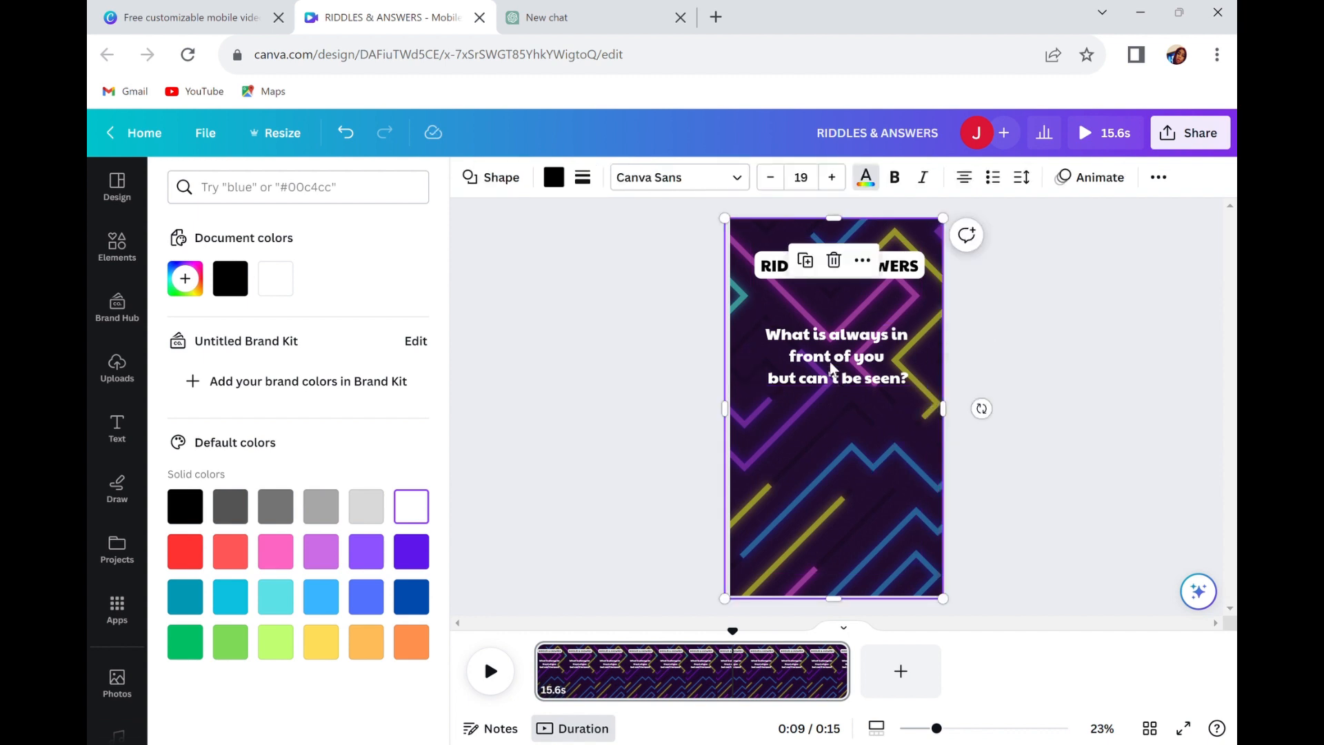
mouse_move(828, 354)
mouse_down()
mouse_move(828, 371)
mouse_move(825, 350)
mouse_up()
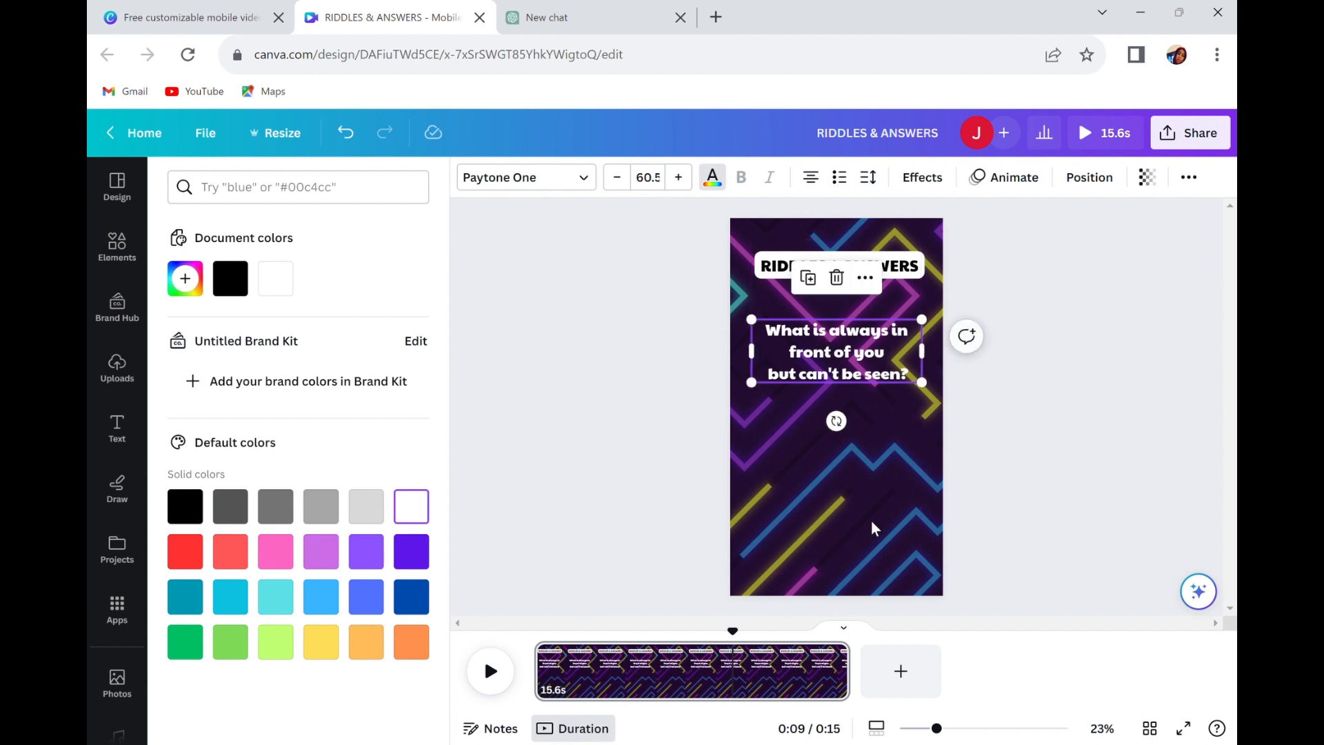
Apply the Outline text effect to the riddle with black as the outline color.
click(839, 355)
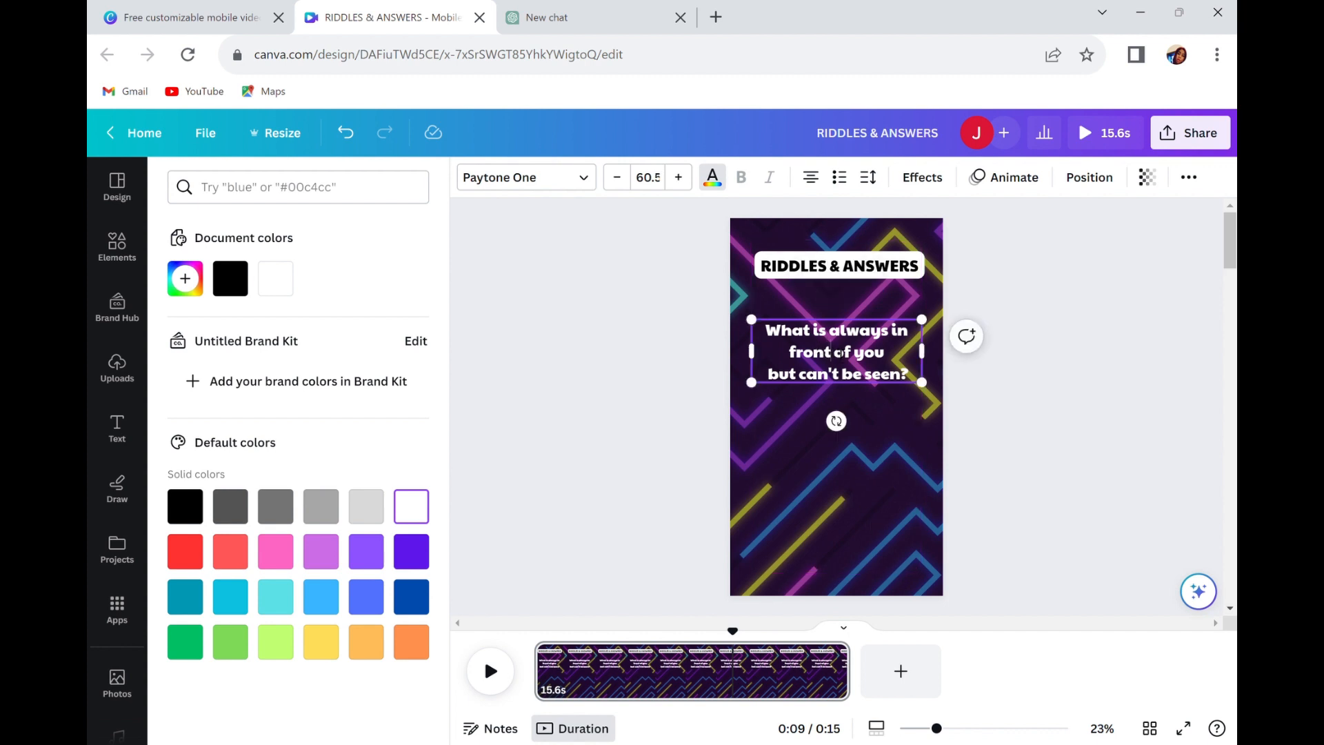
click(904, 180)
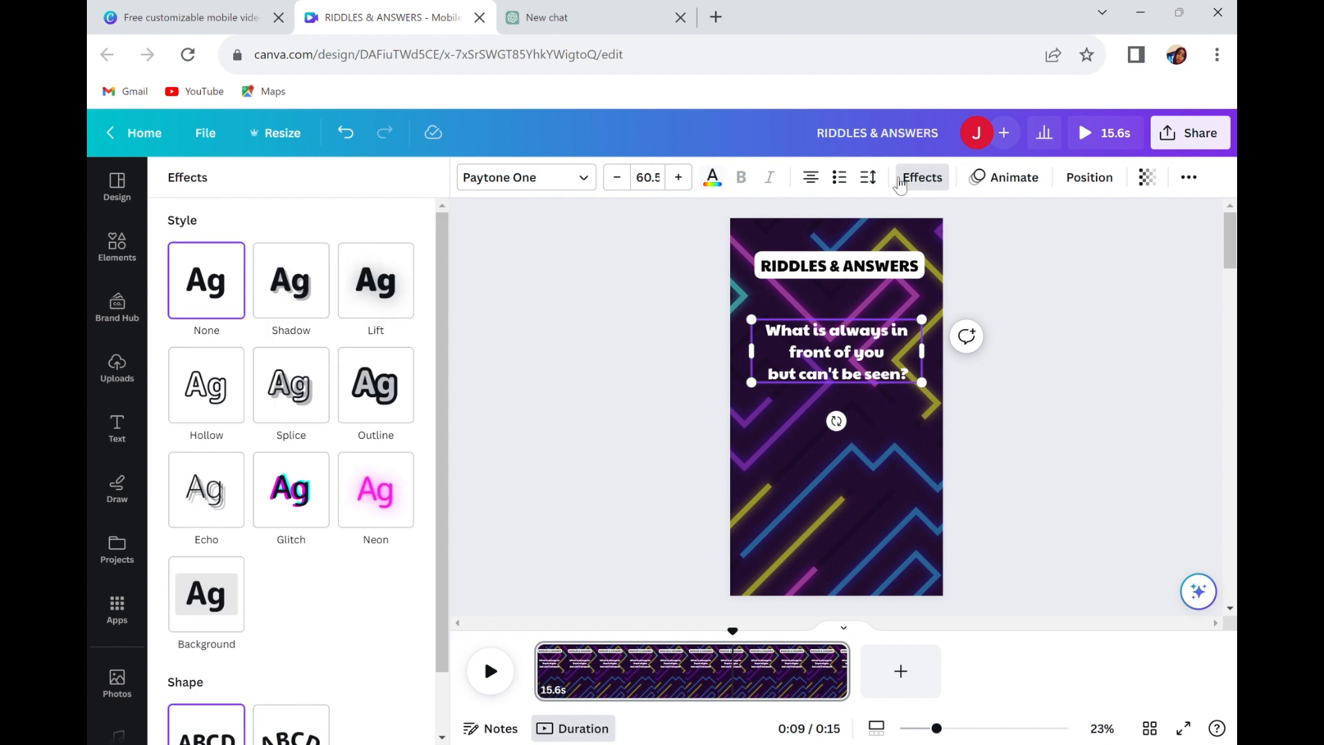
click(392, 409)
click(401, 518)
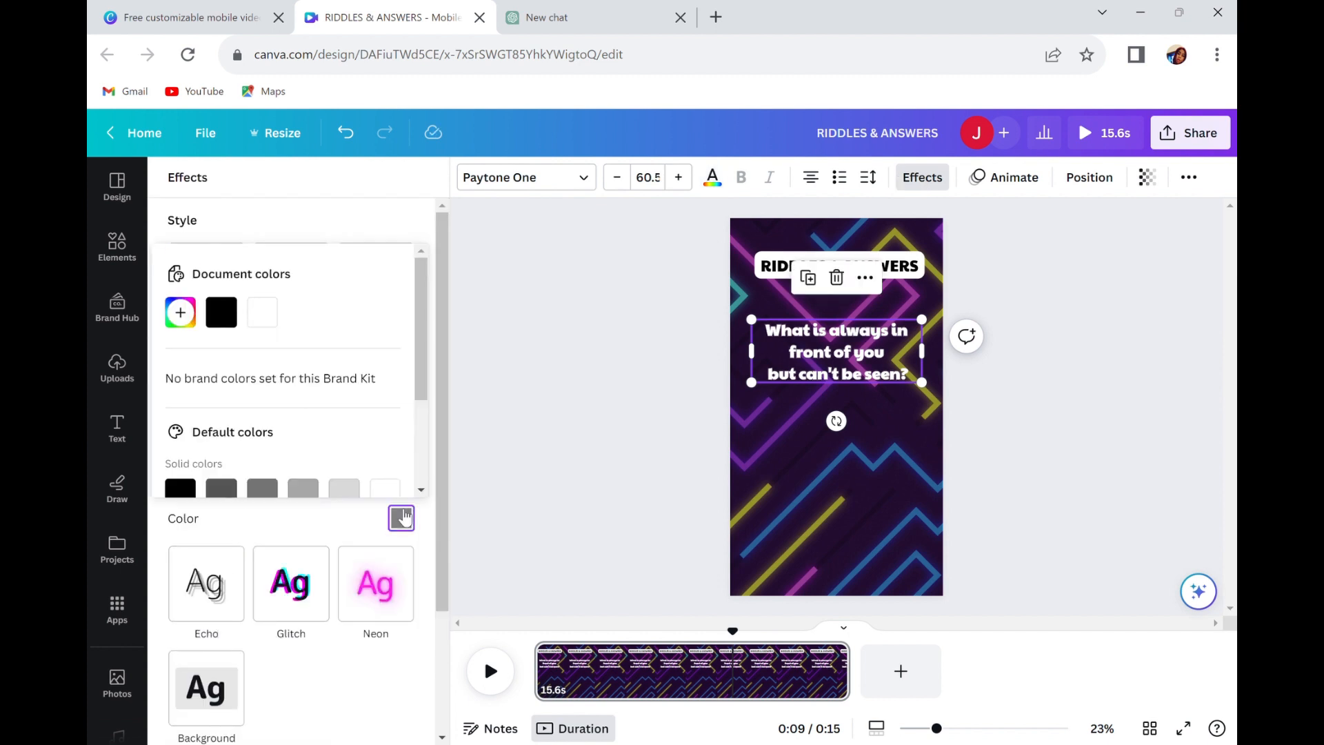
click(180, 487)
scroll(227, 456, down, 3)
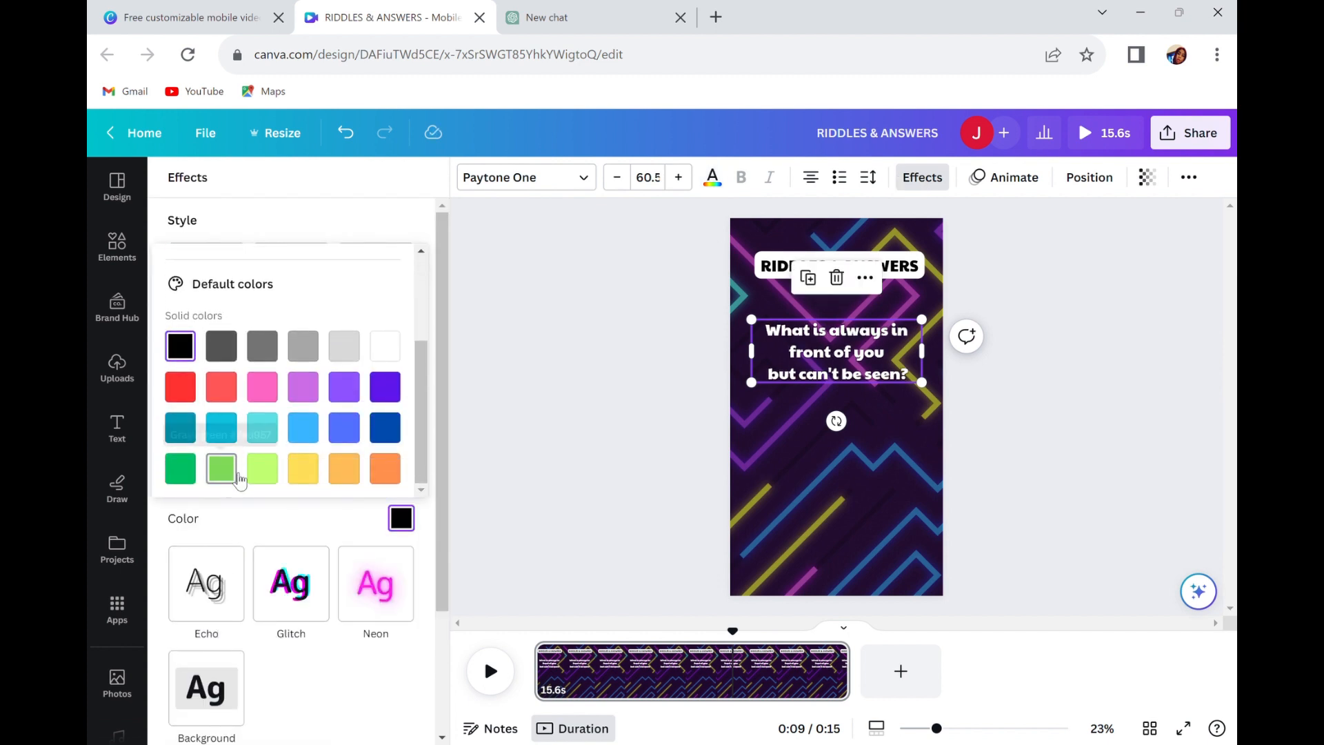
Set the thickness of the riddle text's outline to 97.
drag(440, 563, 442, 600)
drag(234, 441, 294, 462)
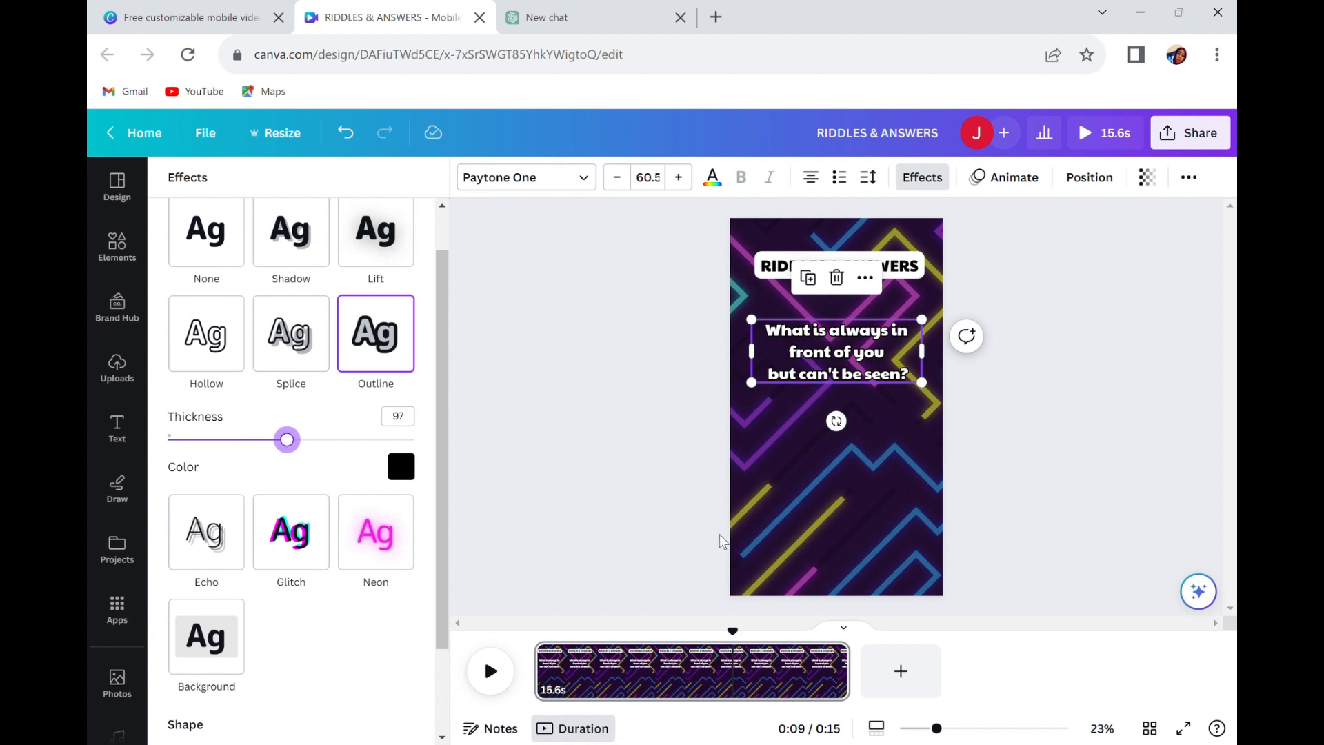
click(824, 540)
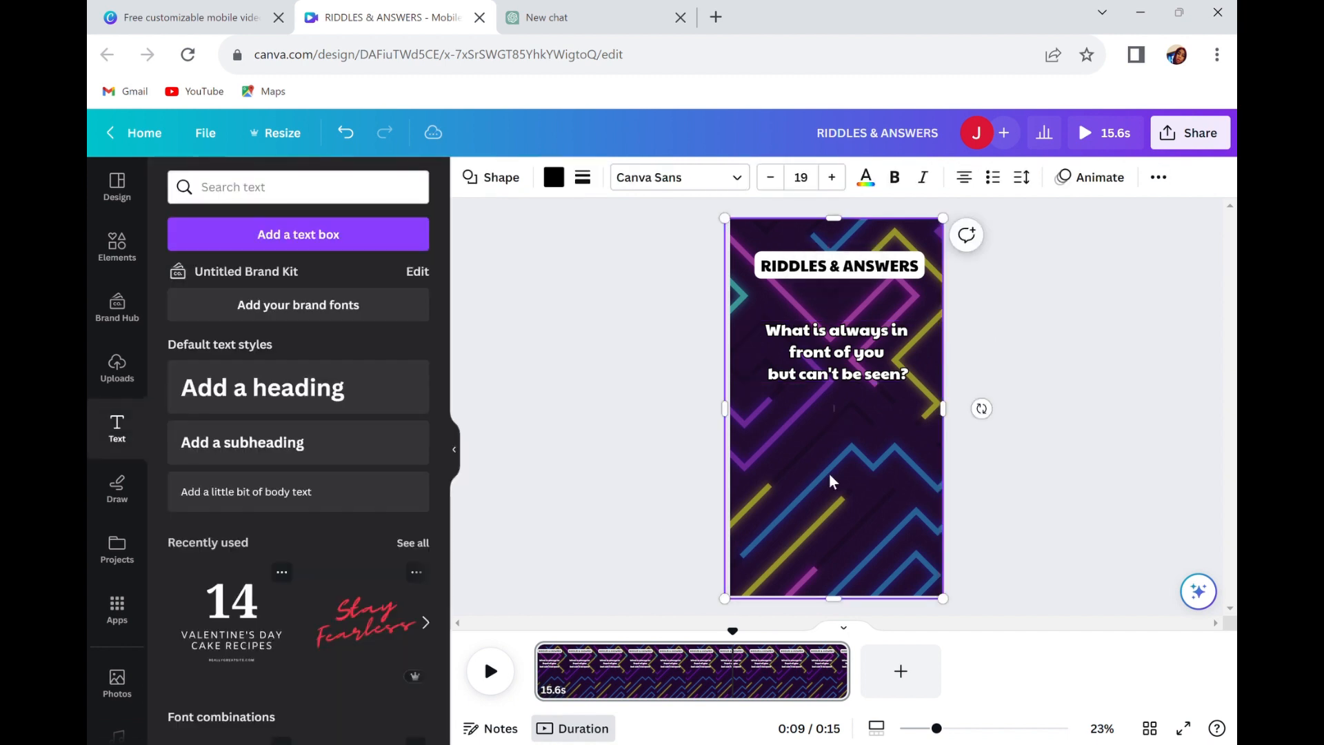
Add a square shape below the riddle and reshape it into a thin horizontal bar about as wide as the heading.
click(124, 258)
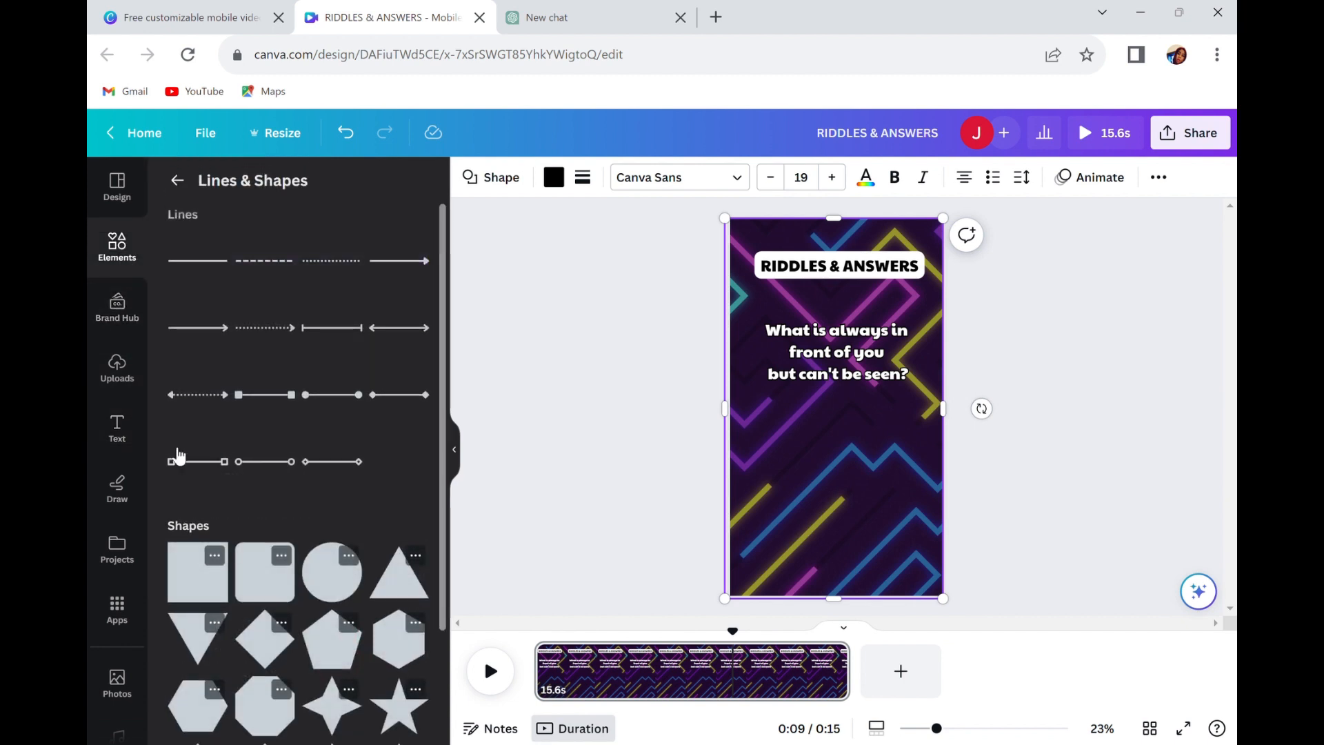
click(198, 573)
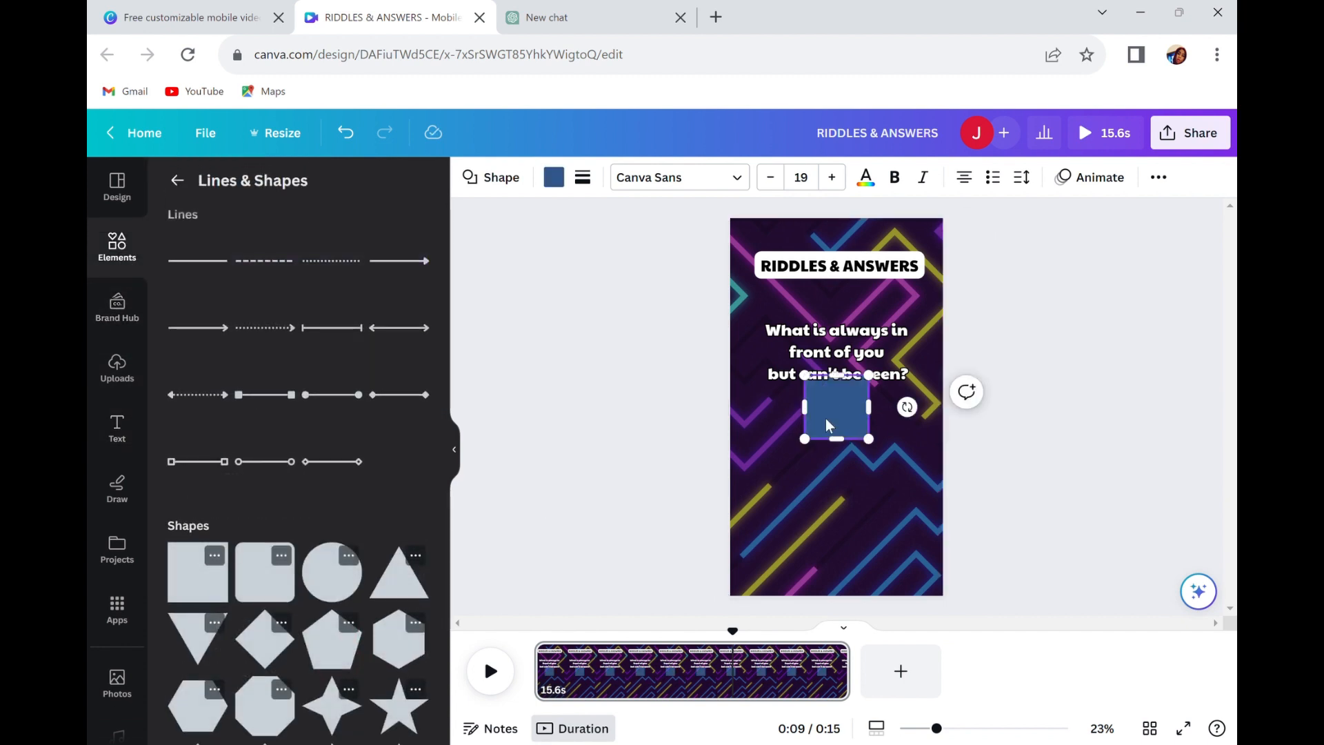
drag(850, 409, 840, 507)
mouse_move(938, 491)
mouse_down()
mouse_move(931, 513)
mouse_move(931, 498)
mouse_up()
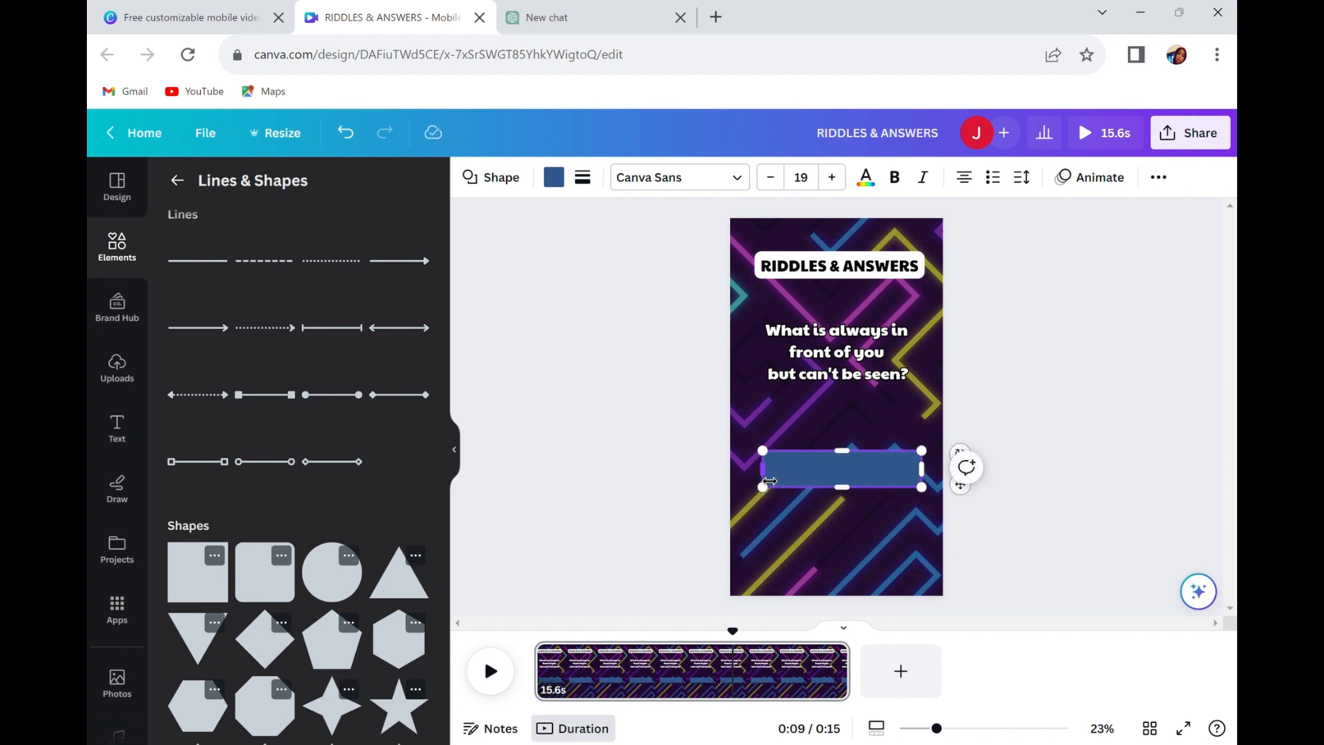
drag(764, 474, 768, 480)
drag(934, 475, 931, 479)
drag(769, 478, 767, 479)
Fill the bar with solid red and move it down toward the lower part of the page.
click(554, 177)
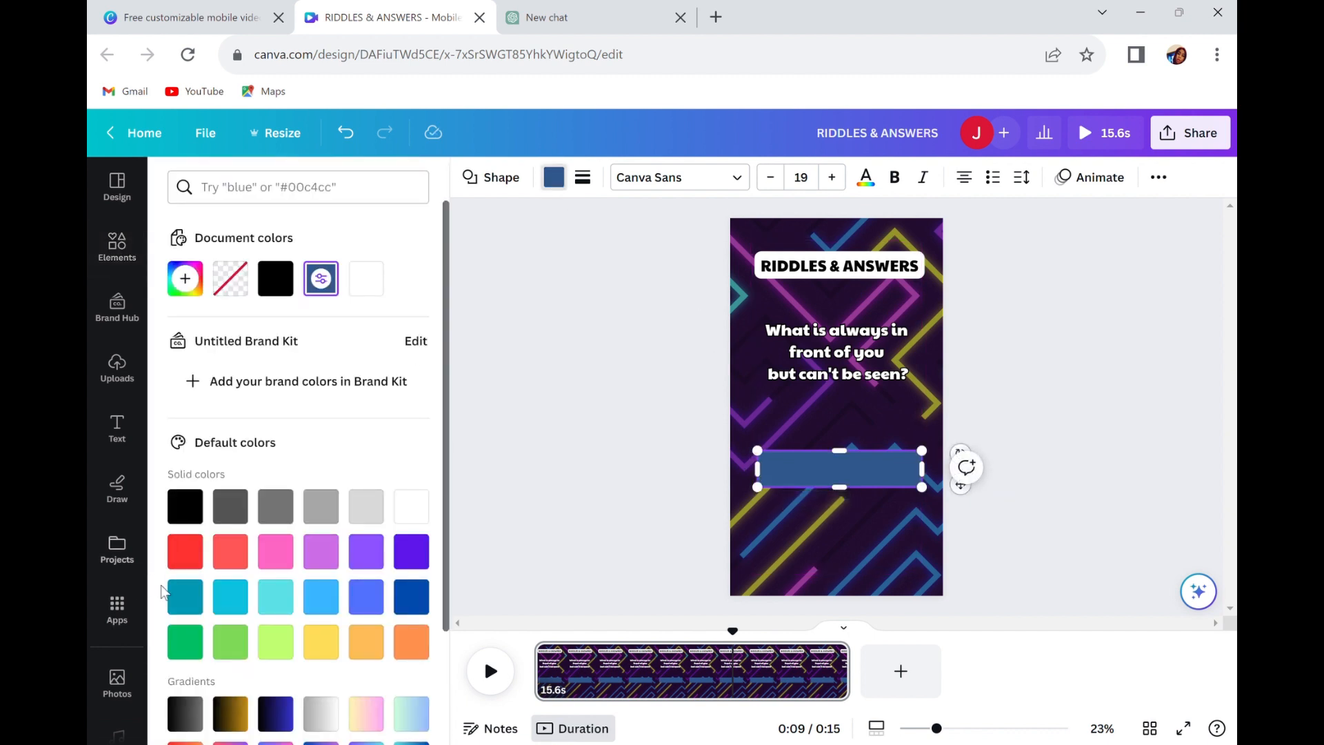
click(187, 552)
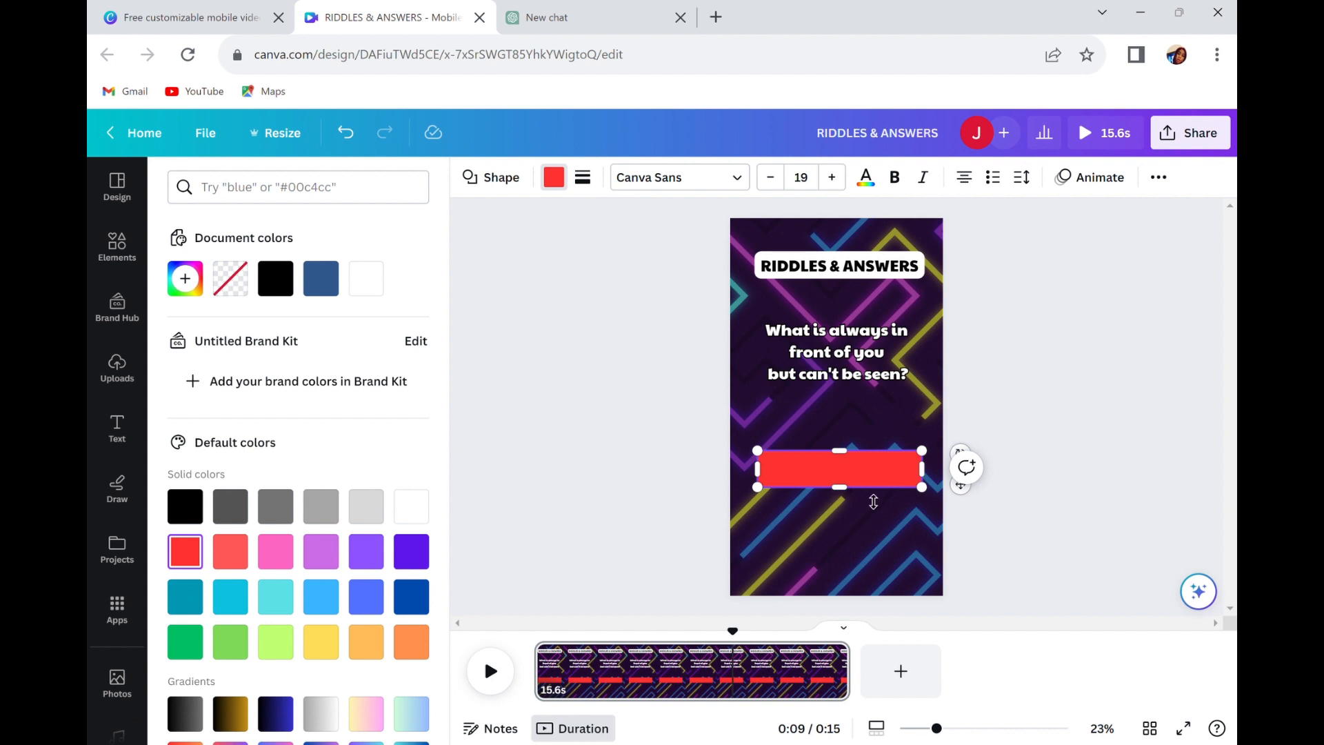
click(853, 526)
click(851, 476)
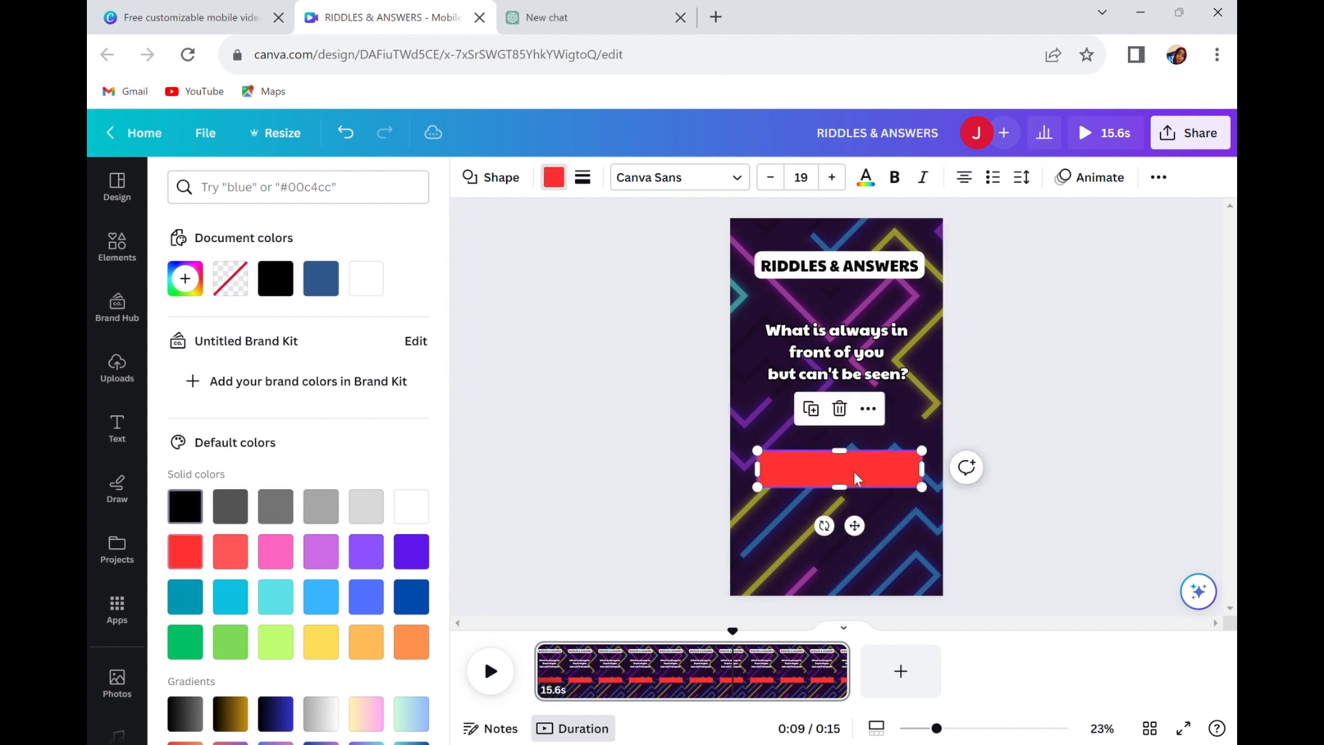
drag(857, 473, 856, 533)
Duplicate the riddle text and place the copy between the original riddle and the red bar.
click(875, 365)
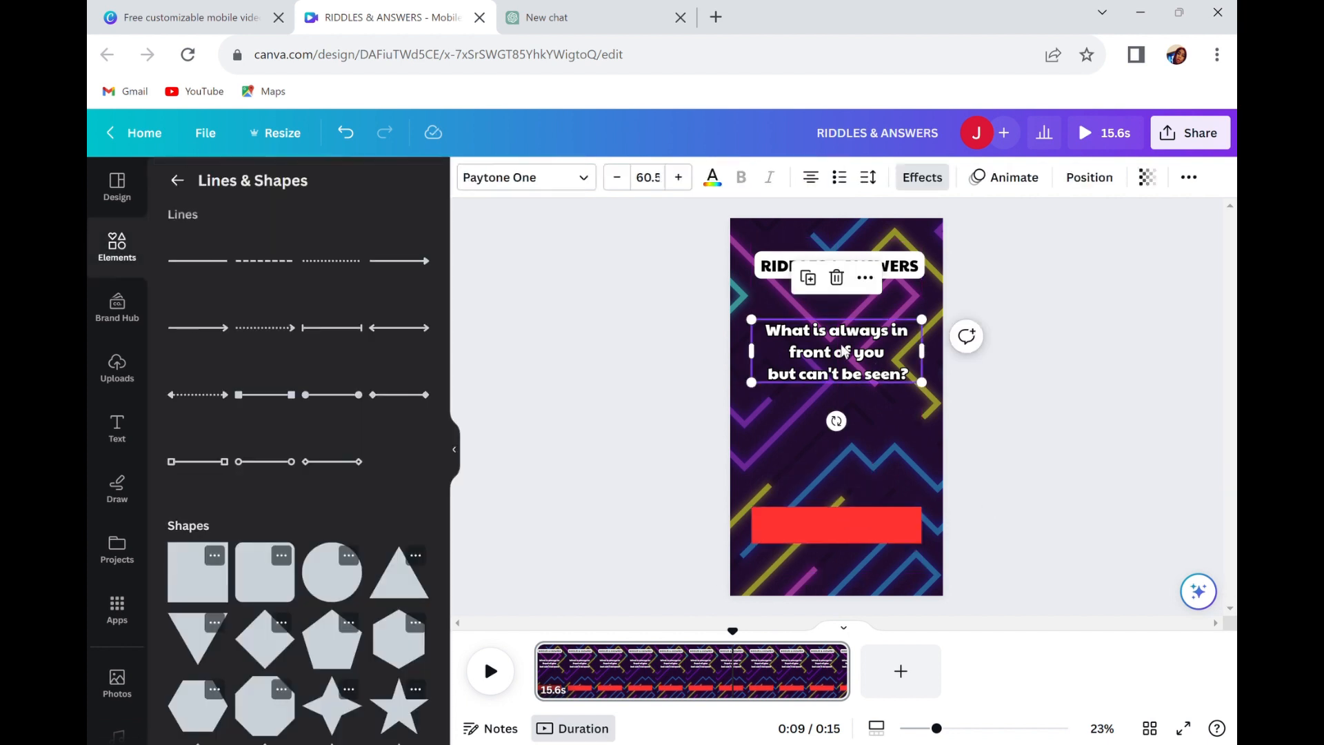
click(808, 281)
drag(829, 355, 838, 437)
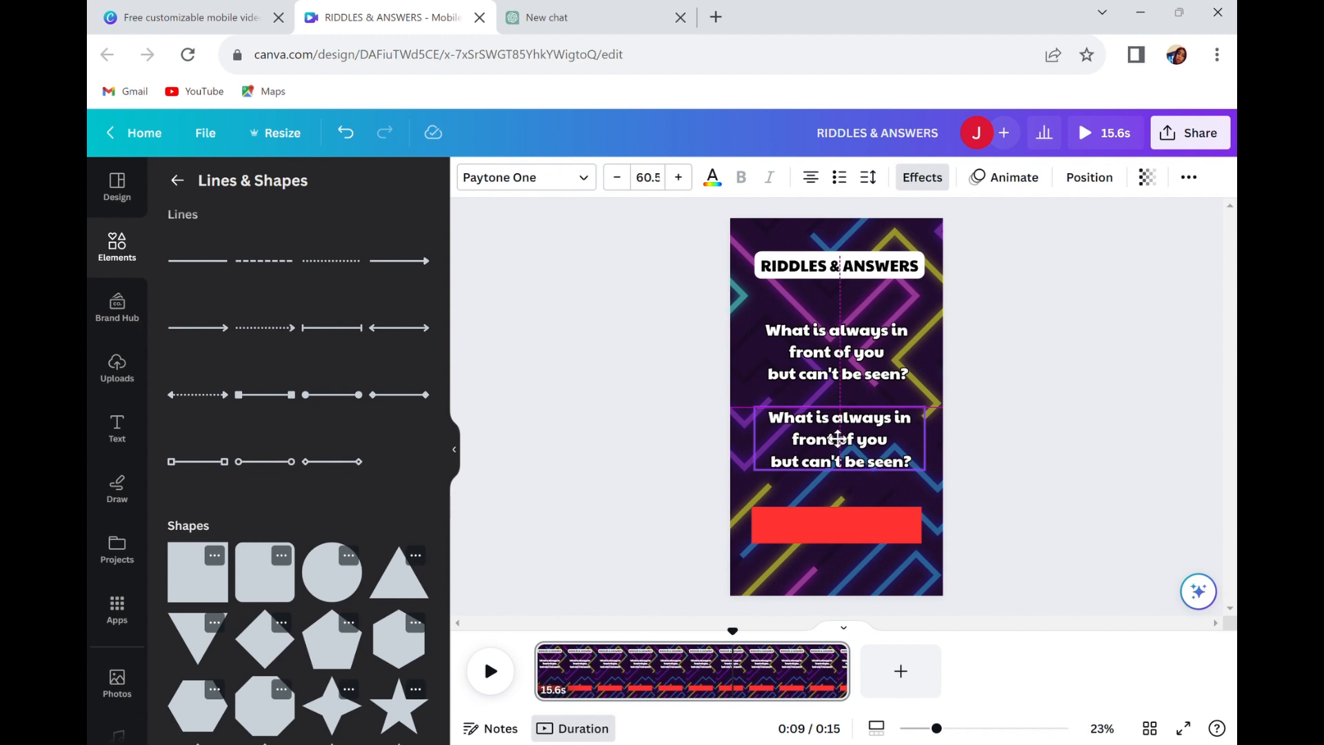
Switch to ChatGPT and copy the answer "The future" with its clock and eyes emojis from the riddle table.
click(592, 18)
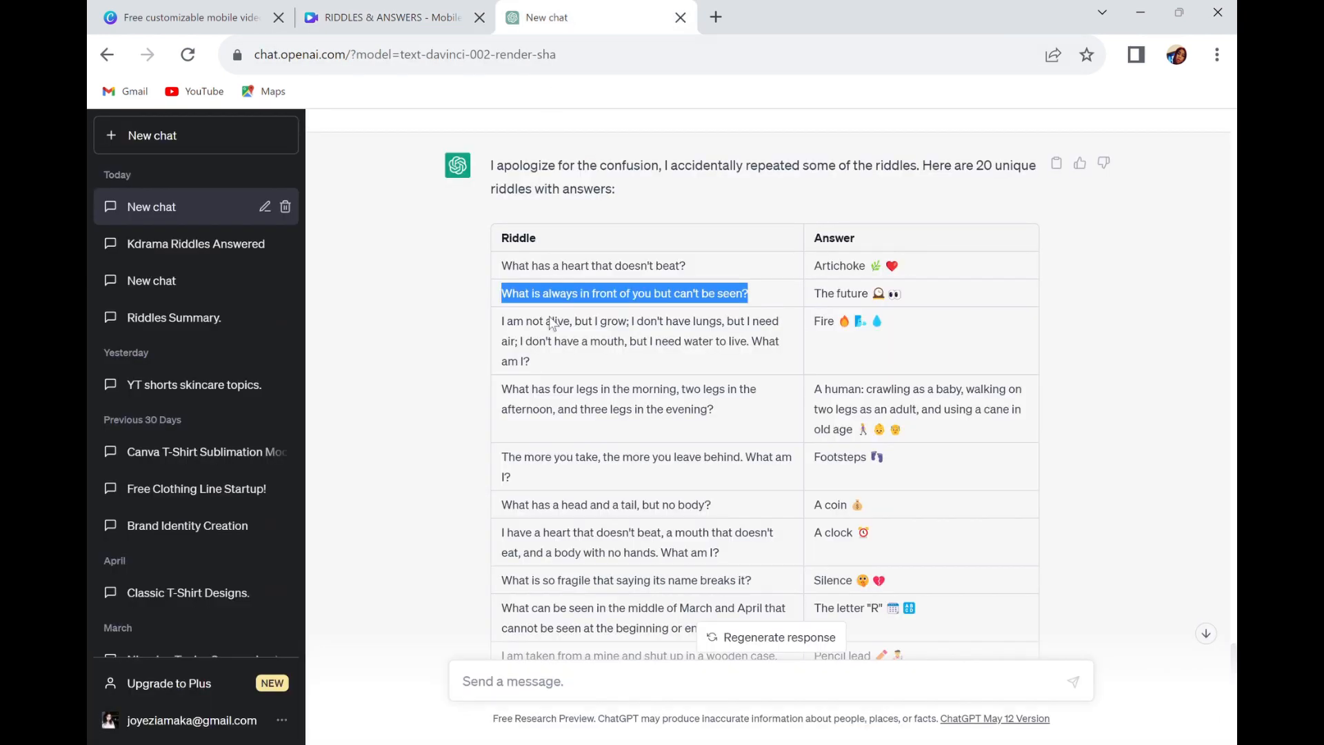
click(883, 339)
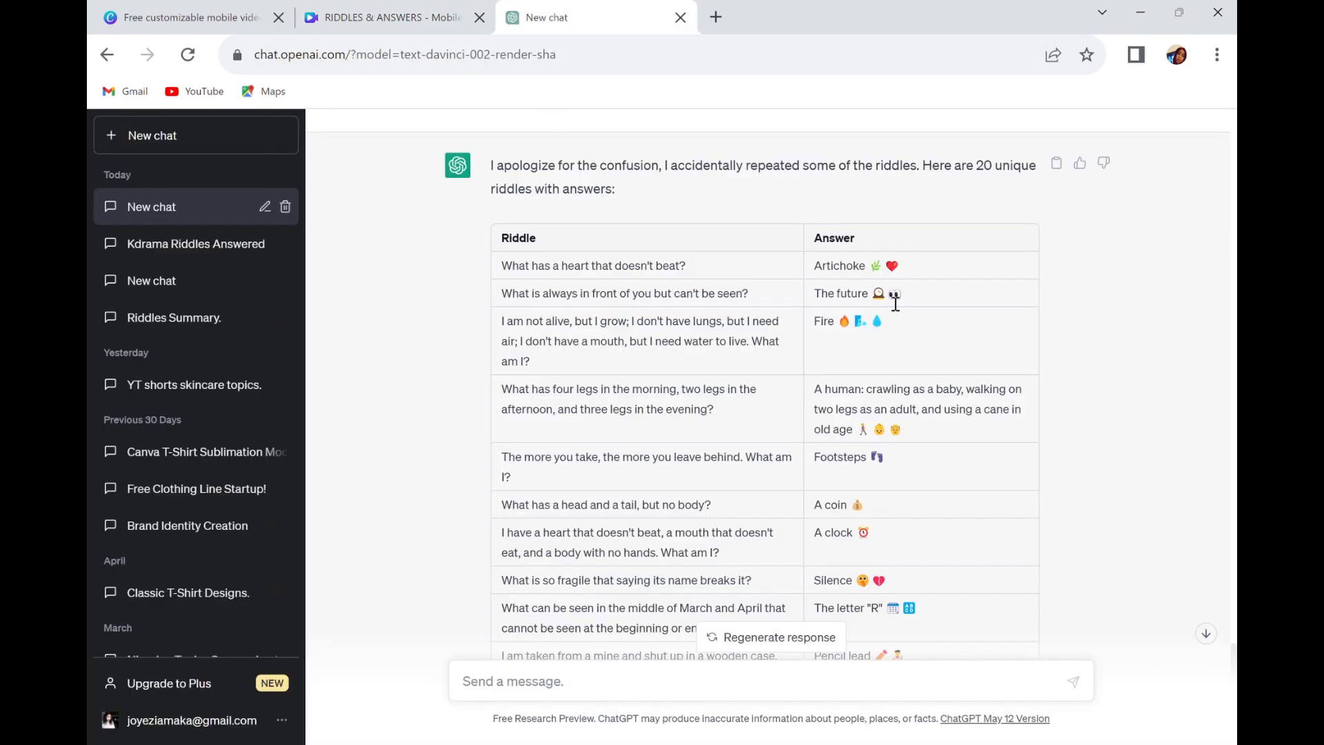
drag(905, 298, 830, 306)
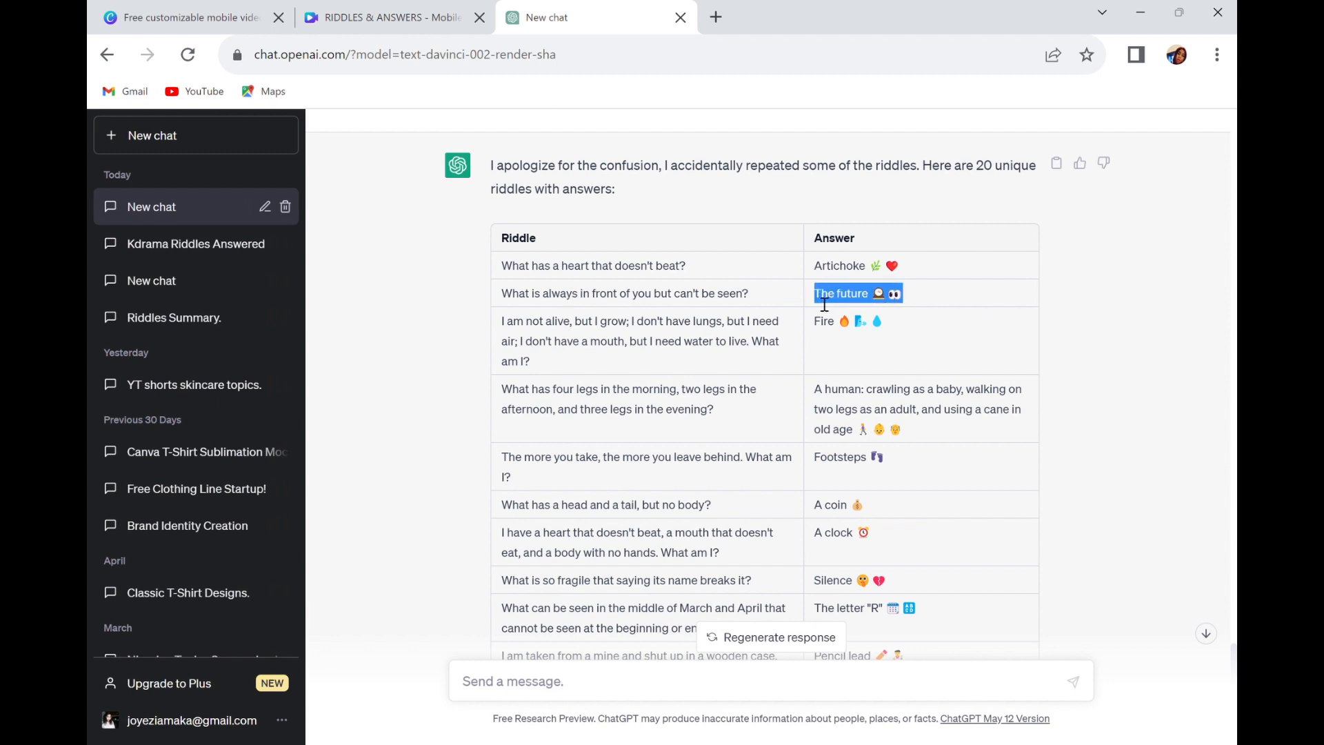
Switch back to Canva, replace the duplicated riddle text with the copied answer, and put its emojis on a second line.
click(396, 20)
double_click(853, 439)
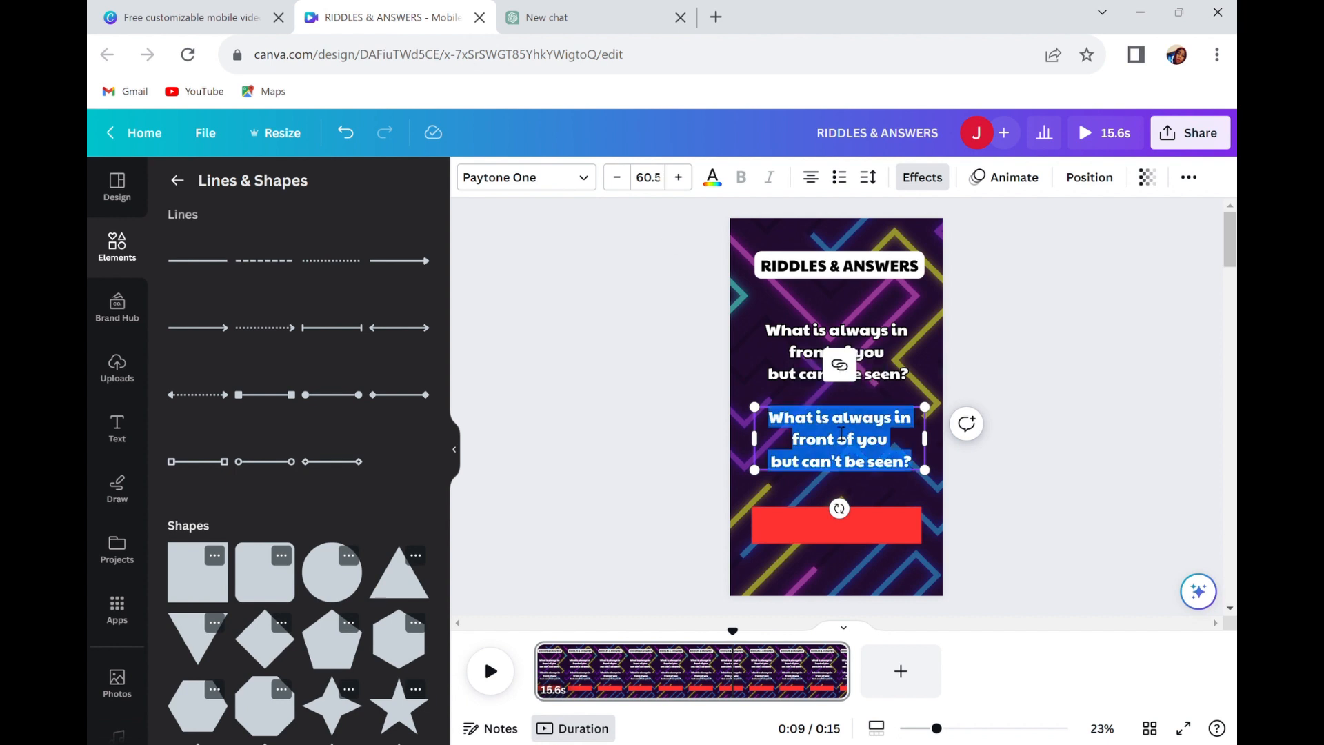
text(The future 🕰 👀)
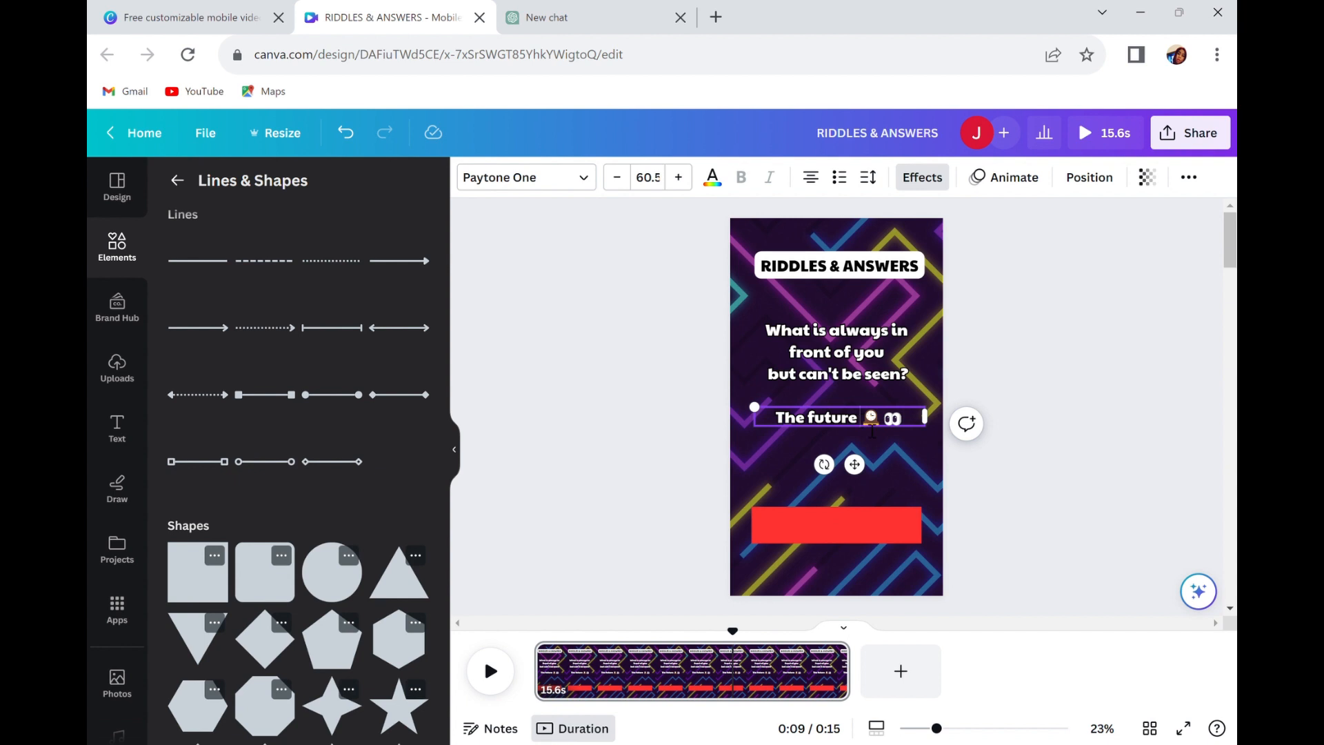
key(Return)
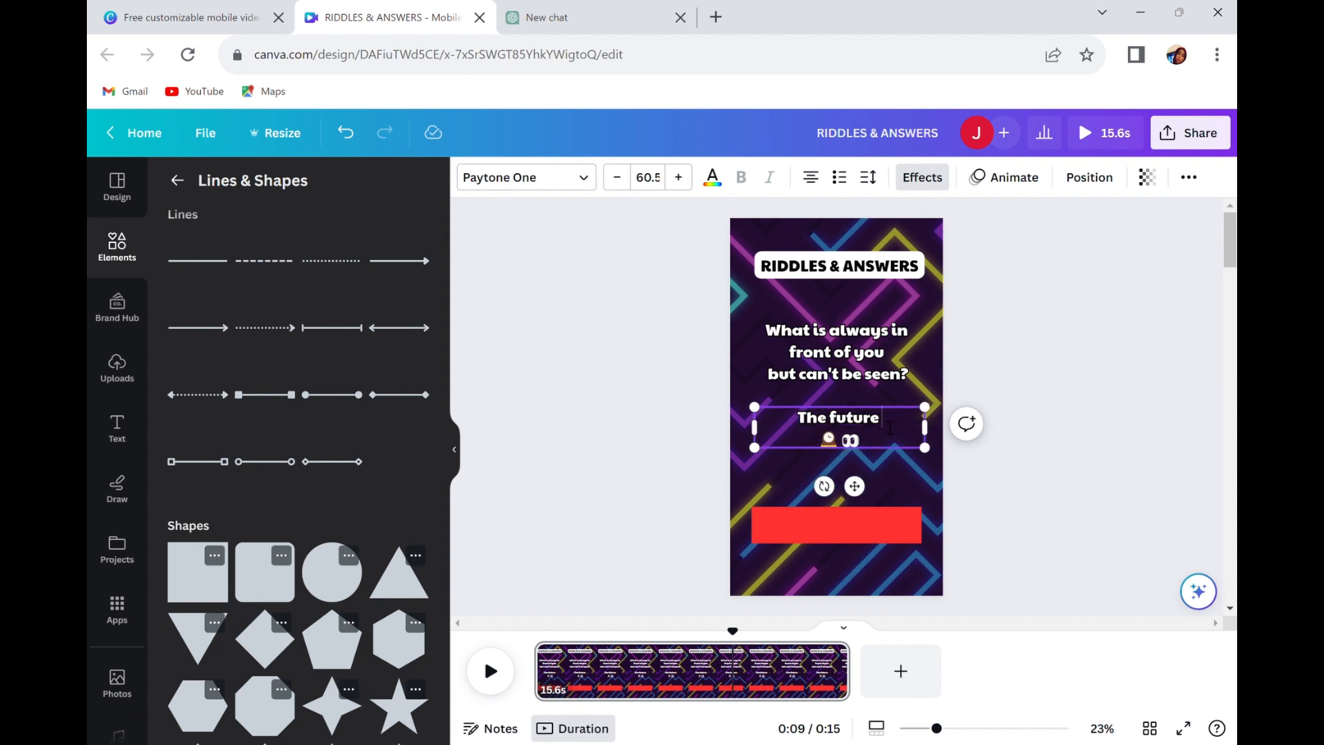
Change the words "The future" in the answer to uppercase.
drag(890, 427, 809, 425)
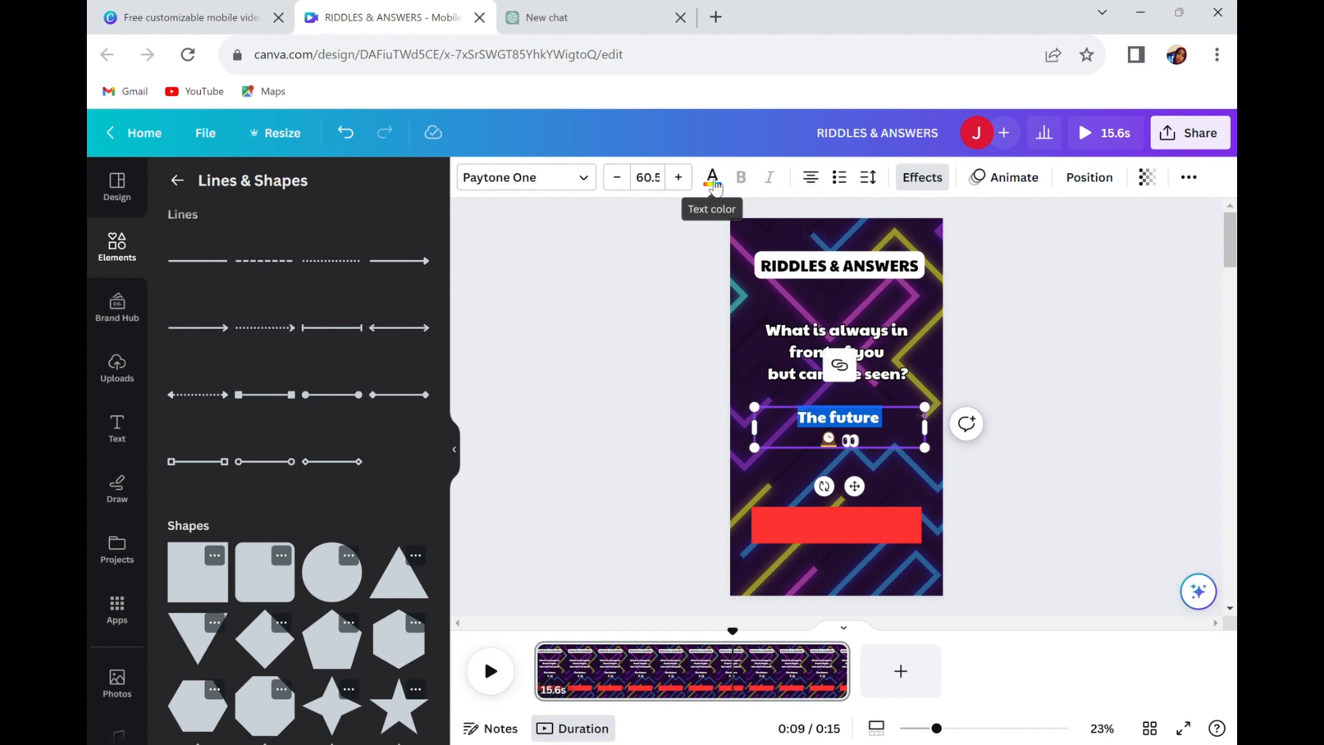
click(1190, 177)
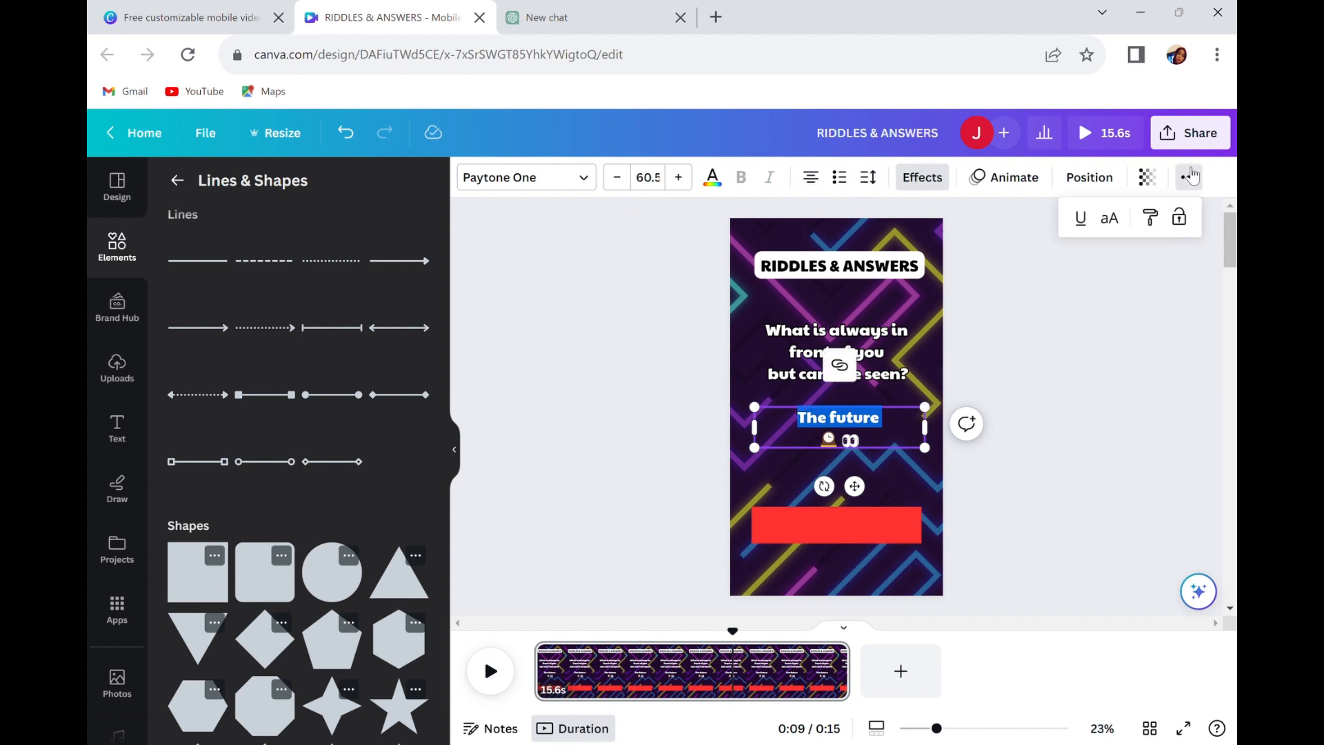
click(1109, 219)
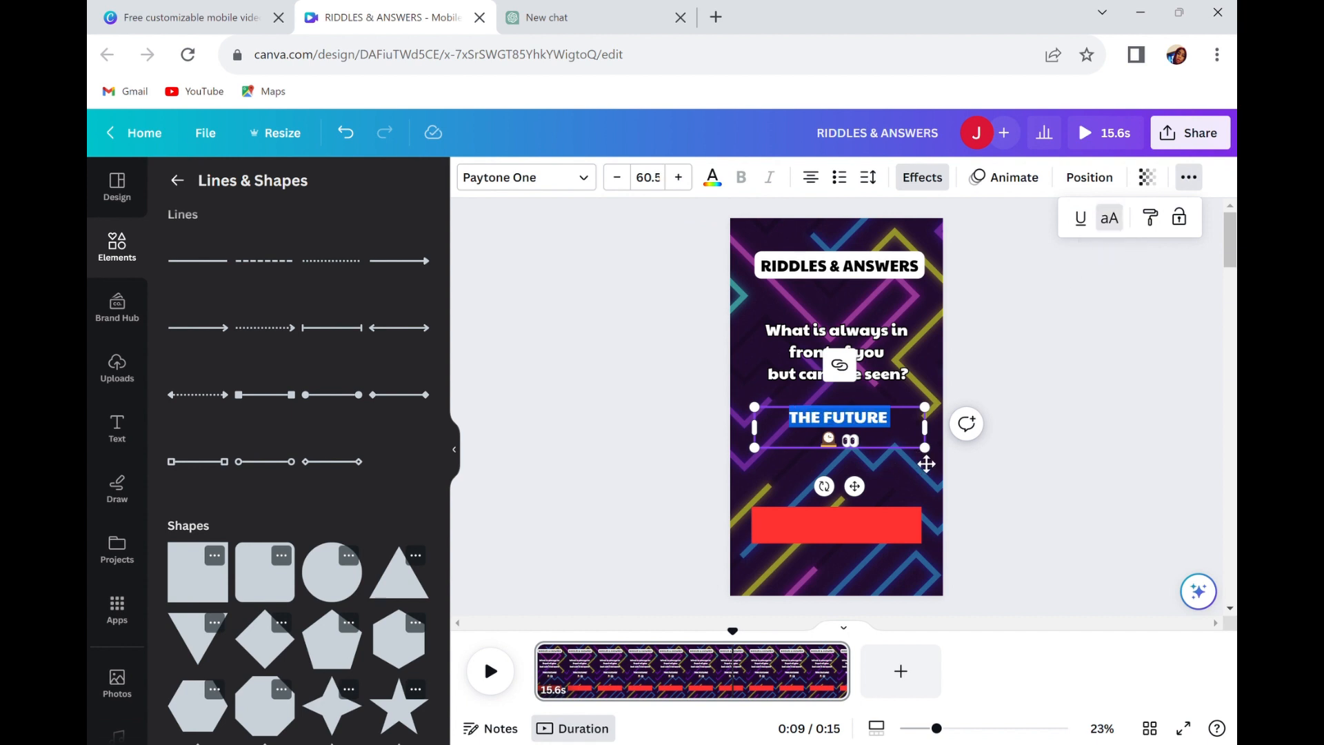
Enlarge the answer text to size 88.7 and narrow its box to roughly the red bar's width.
drag(925, 449, 964, 526)
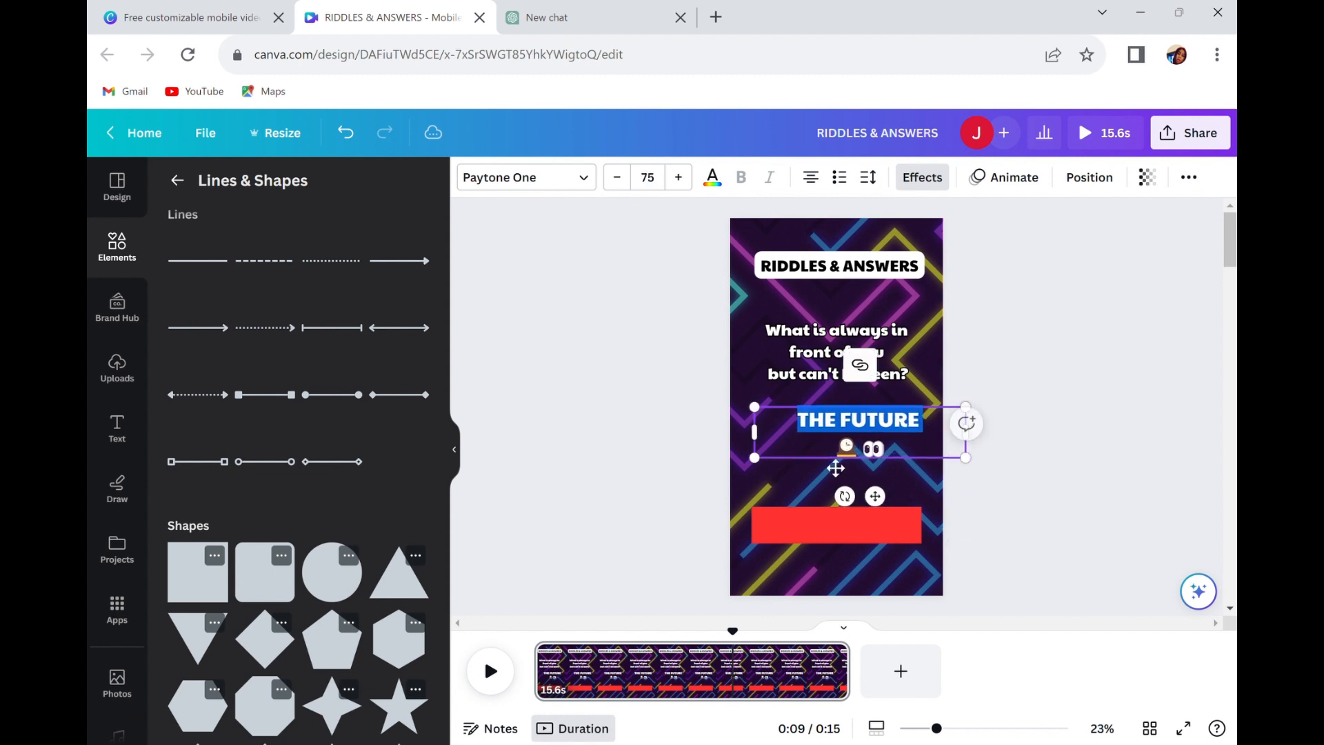
drag(756, 460, 734, 515)
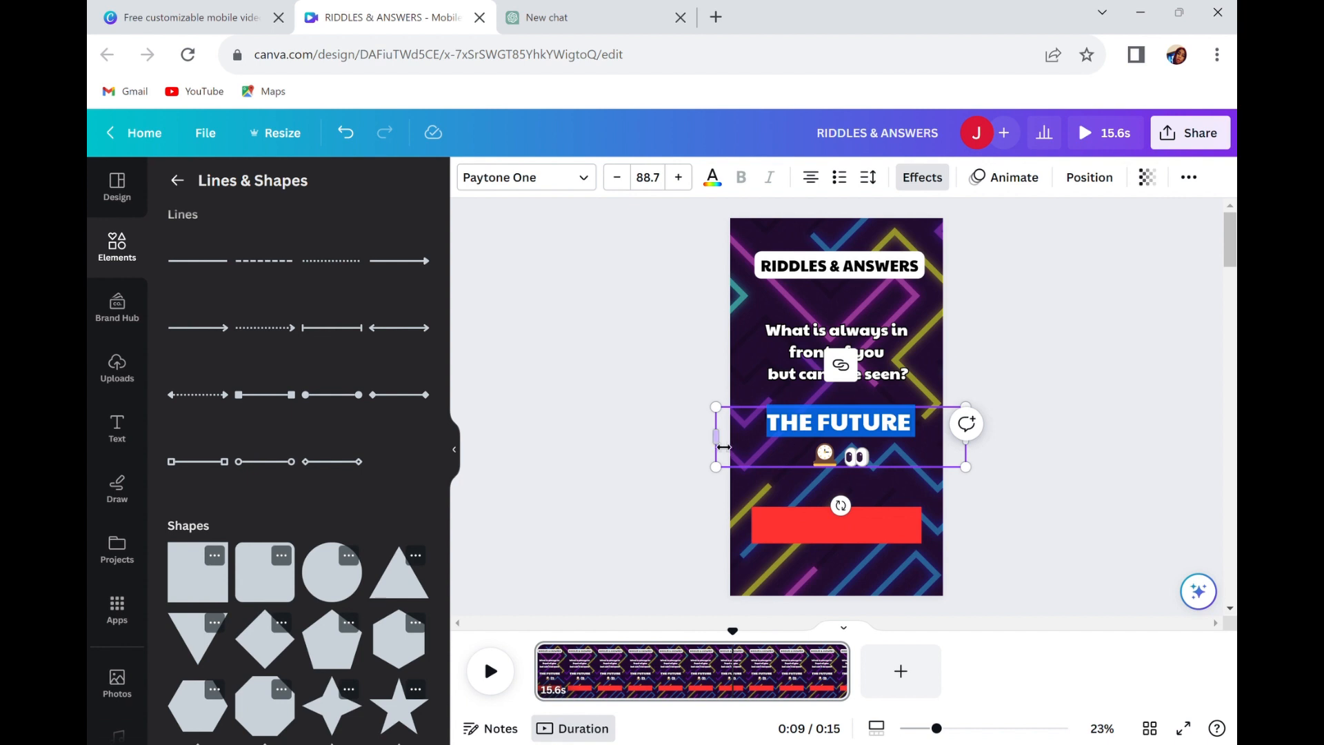
drag(723, 447, 767, 448)
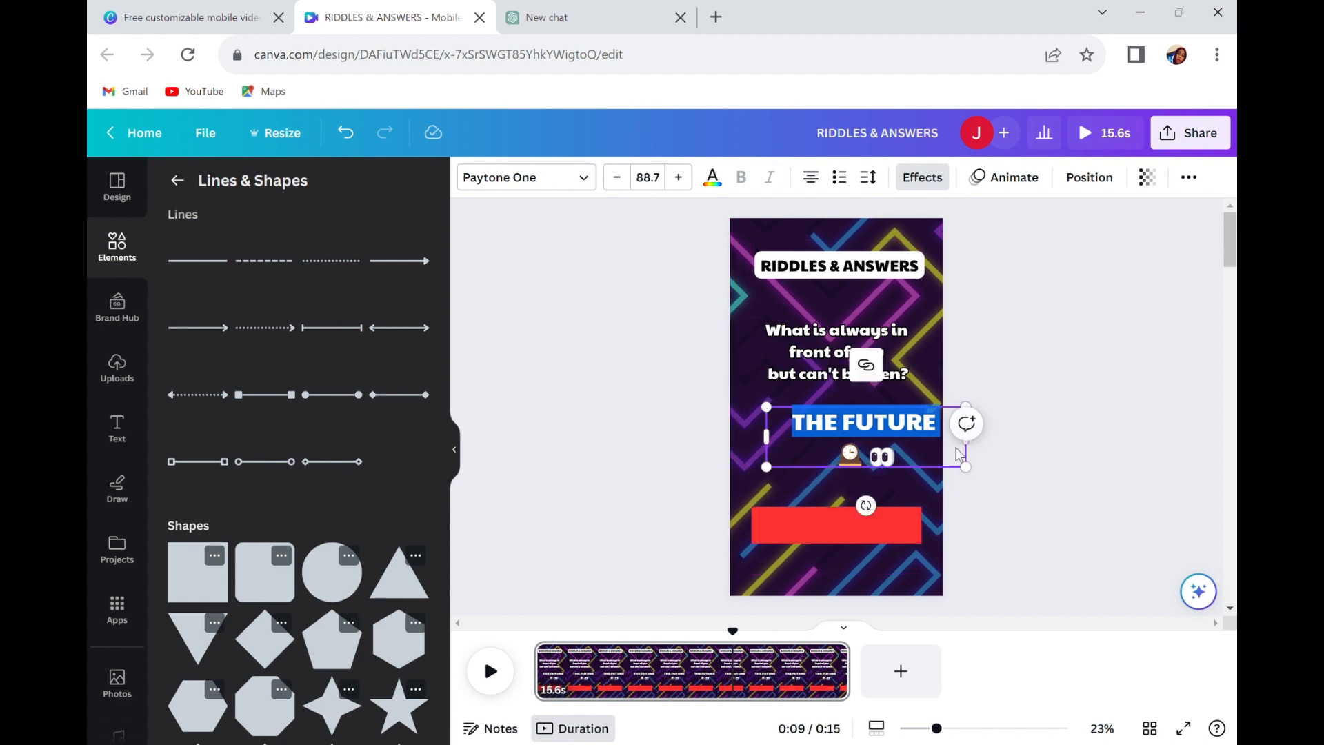
drag(960, 445, 862, 429)
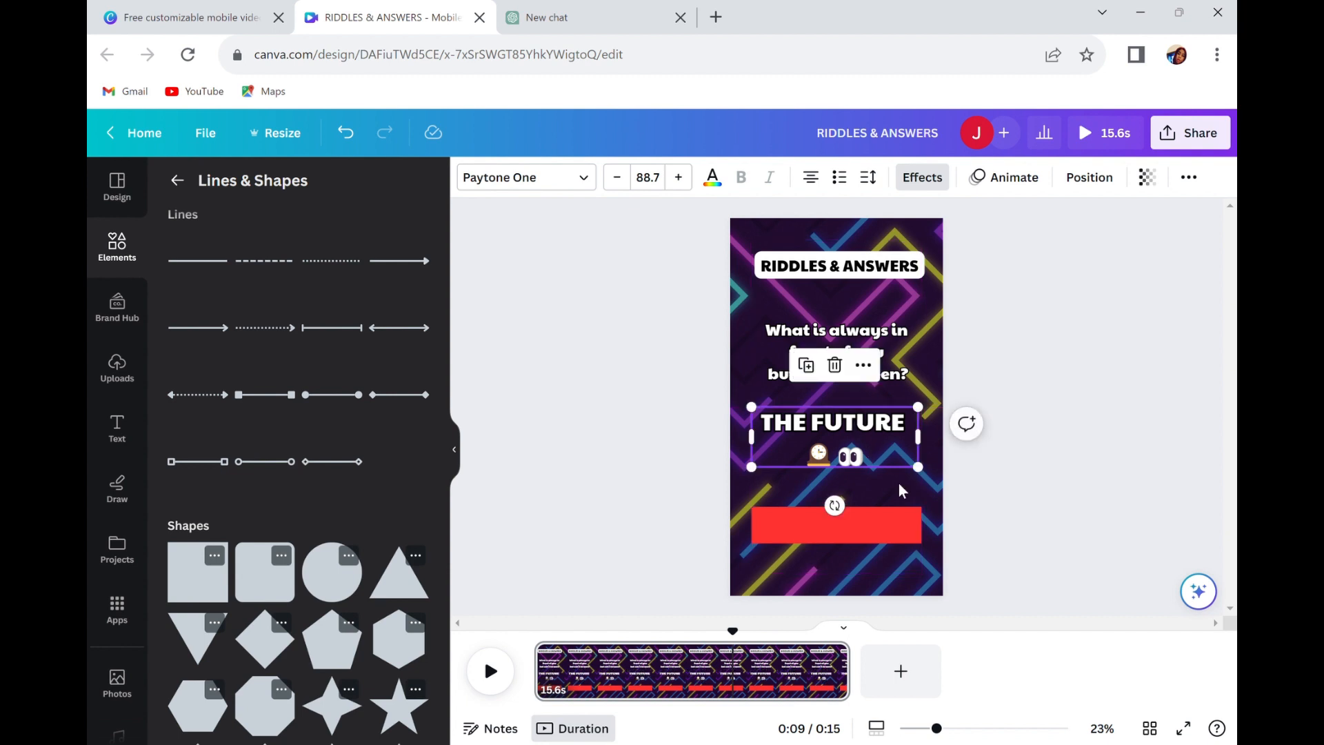
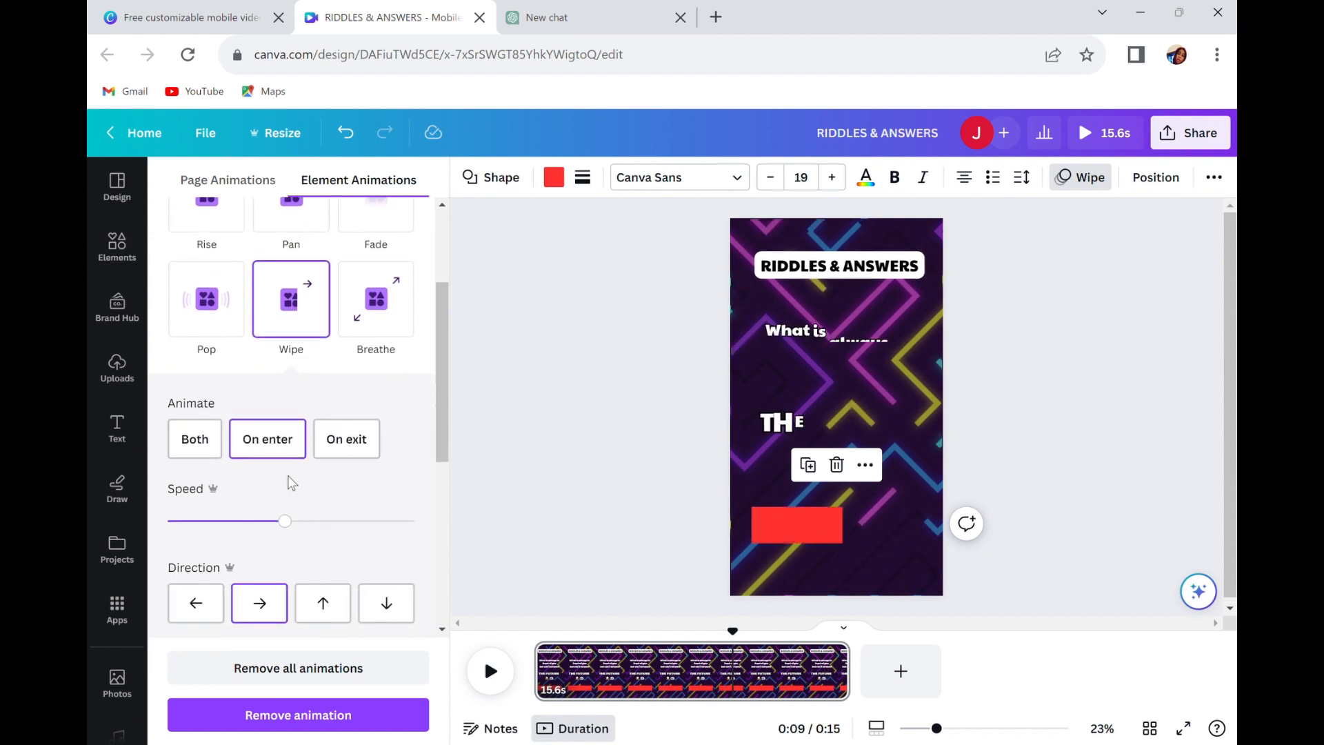
Set the red bar's Wipe animation to the slowest speed and play the video to check it.
drag(276, 527, 174, 528)
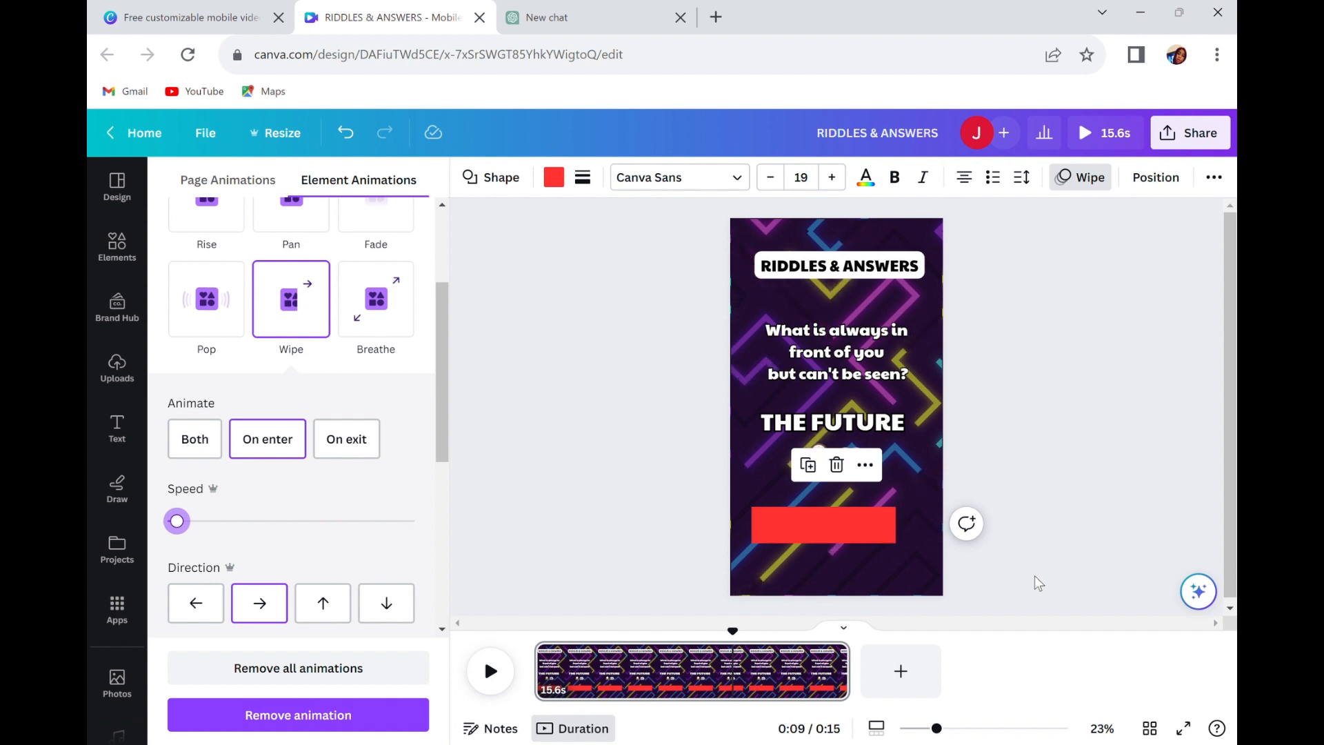
click(492, 676)
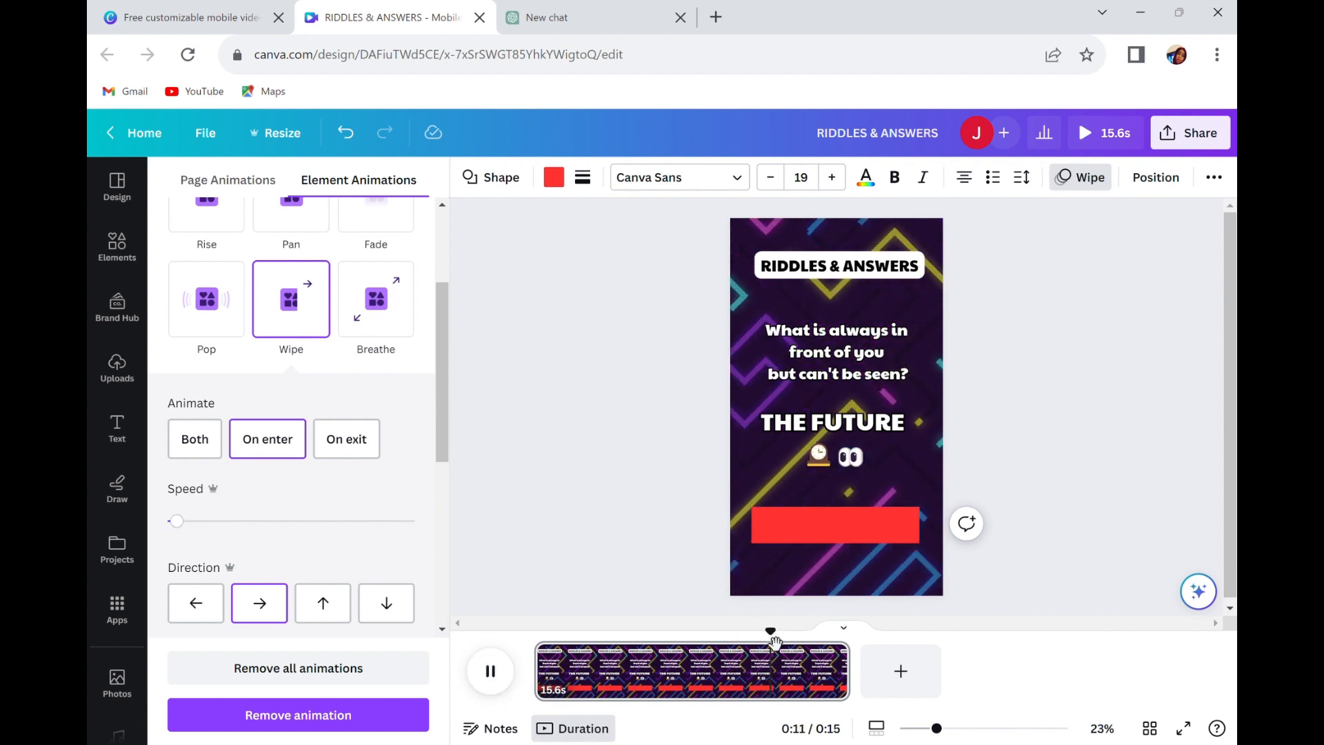
drag(776, 629, 520, 629)
click(491, 671)
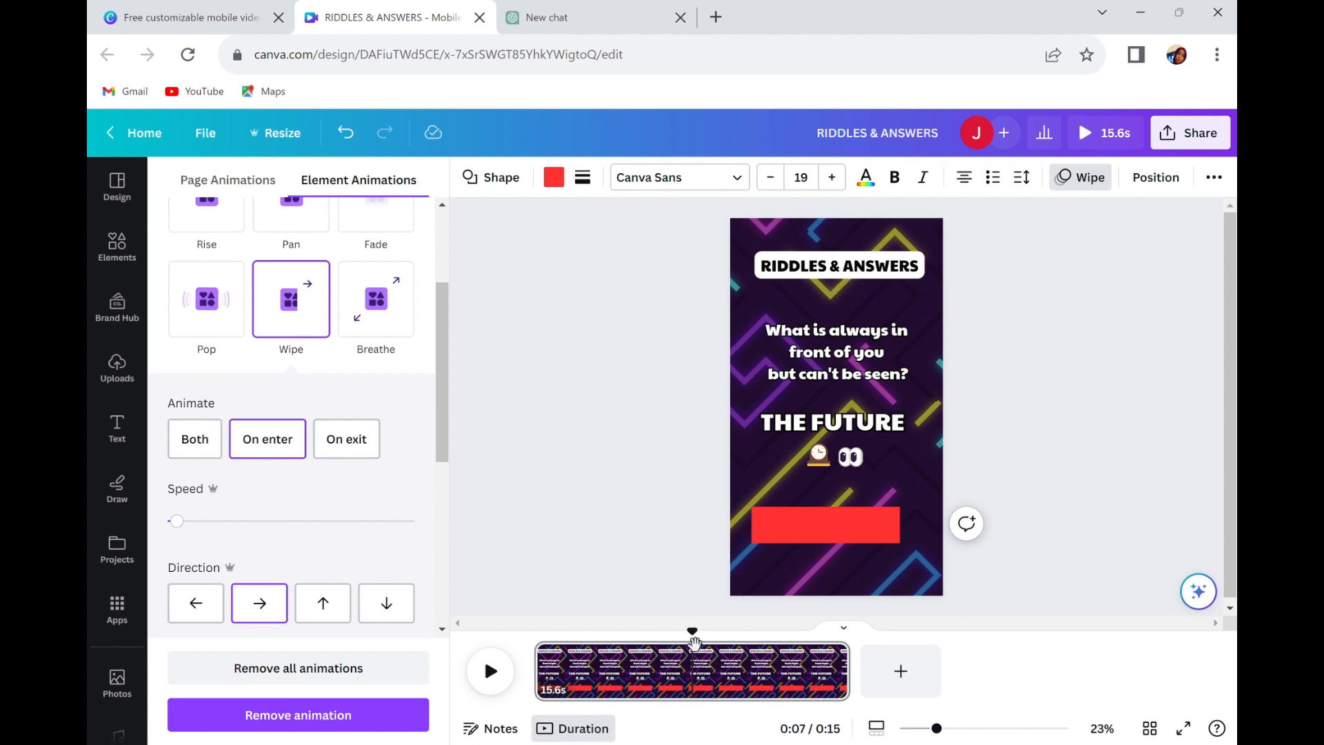
drag(694, 643, 756, 682)
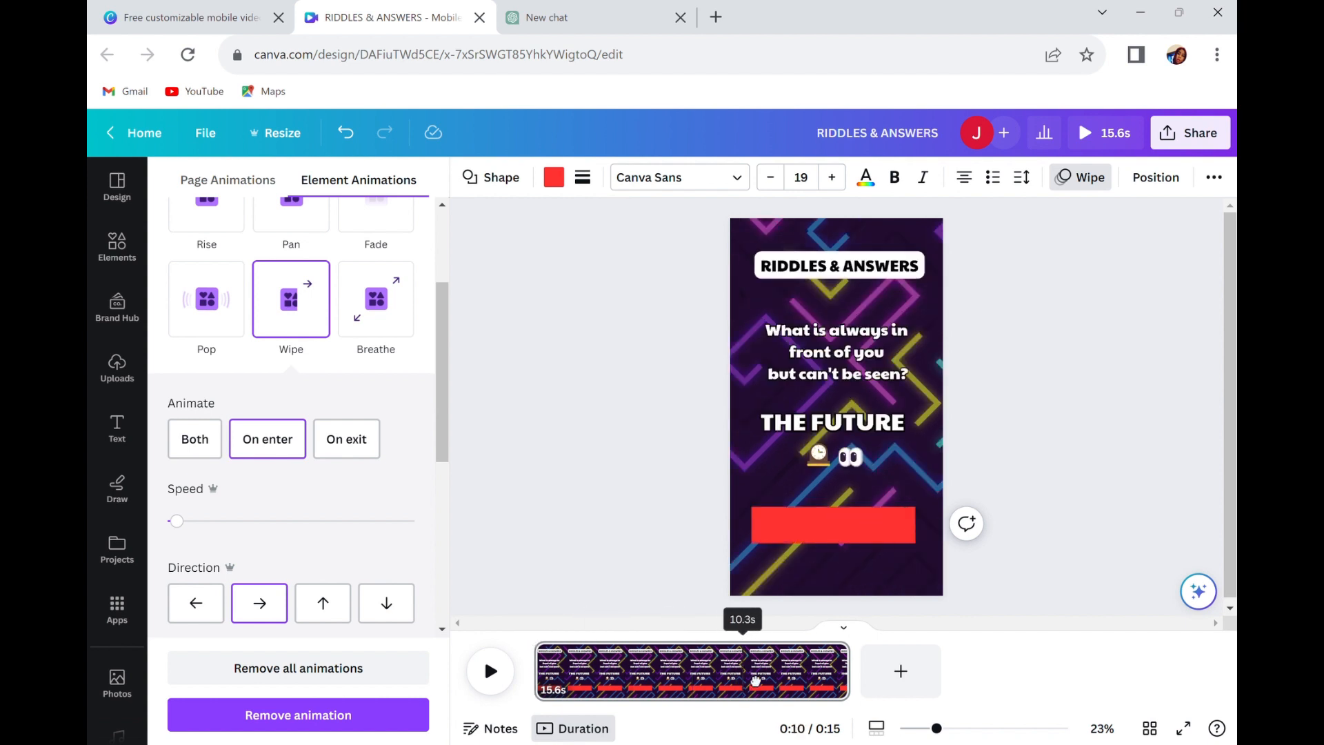
Show the red bar's timing and trim its start to about 0:02, after the riddle text has fully appeared.
click(869, 532)
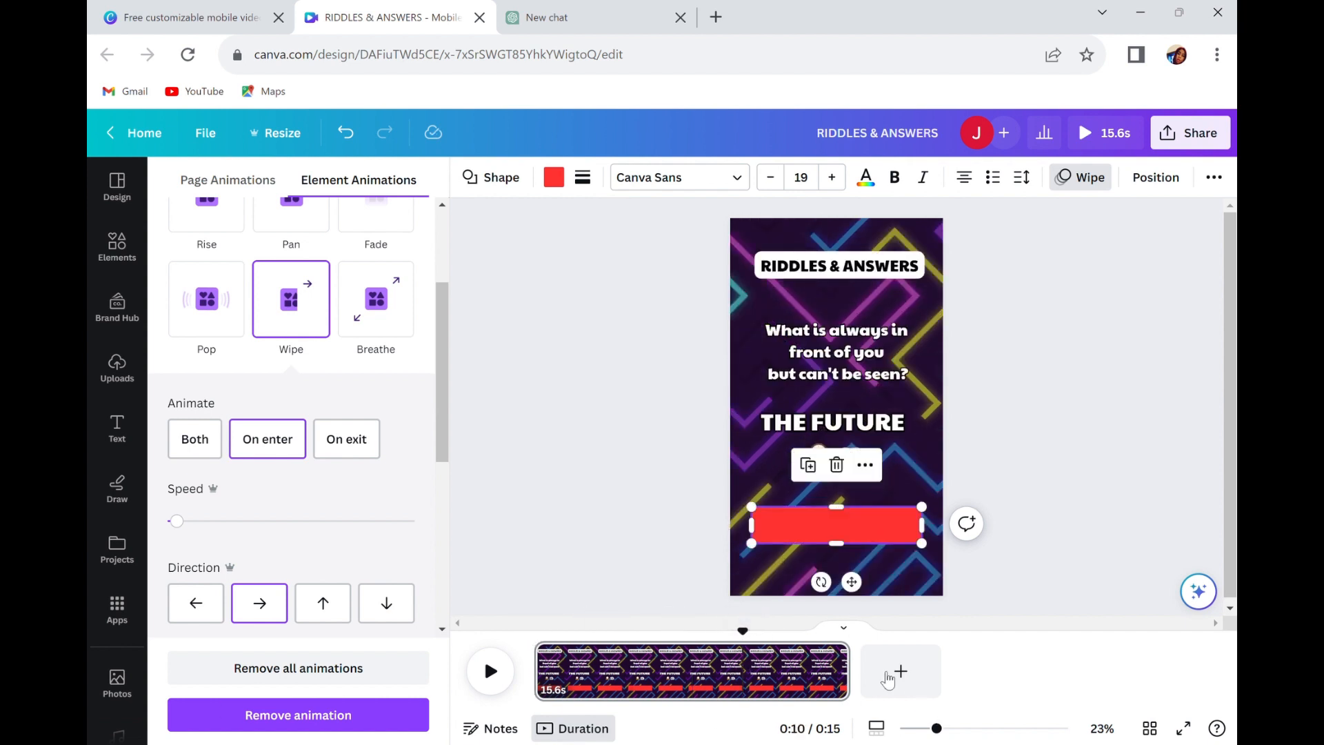
click(864, 467)
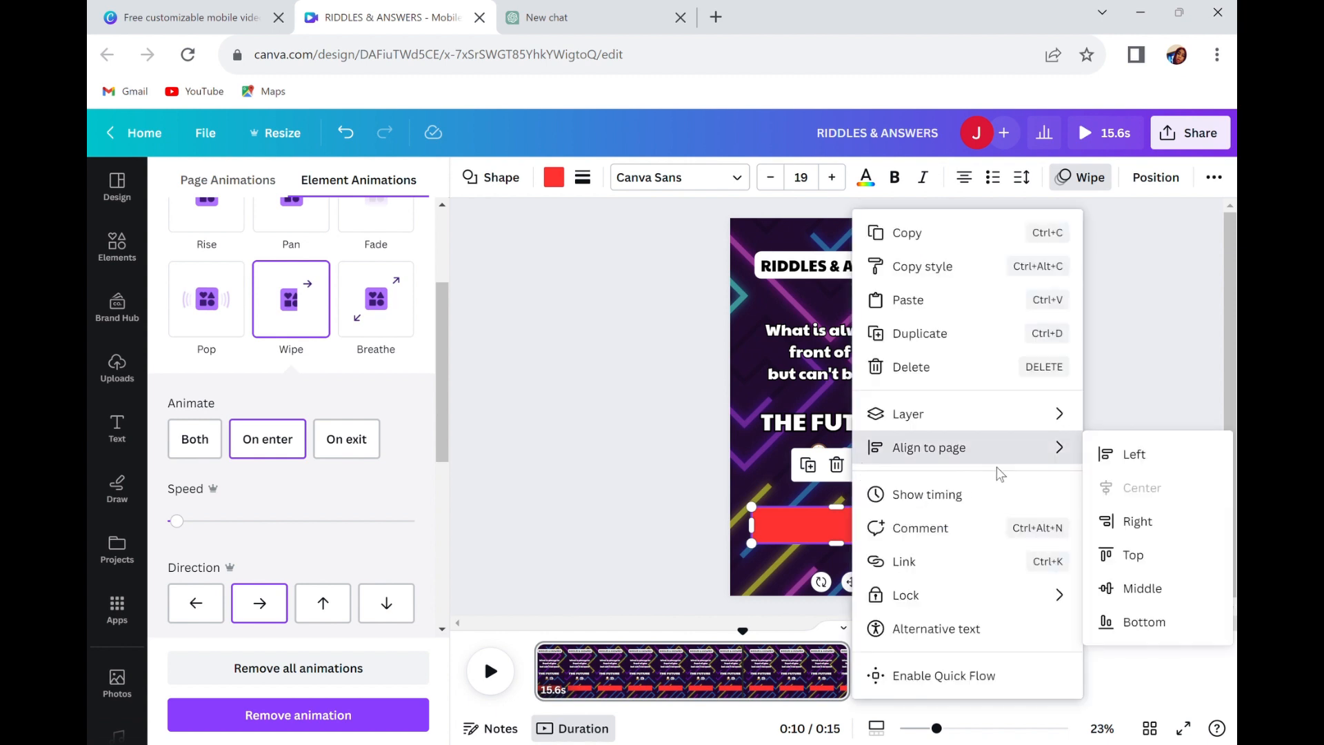
click(949, 492)
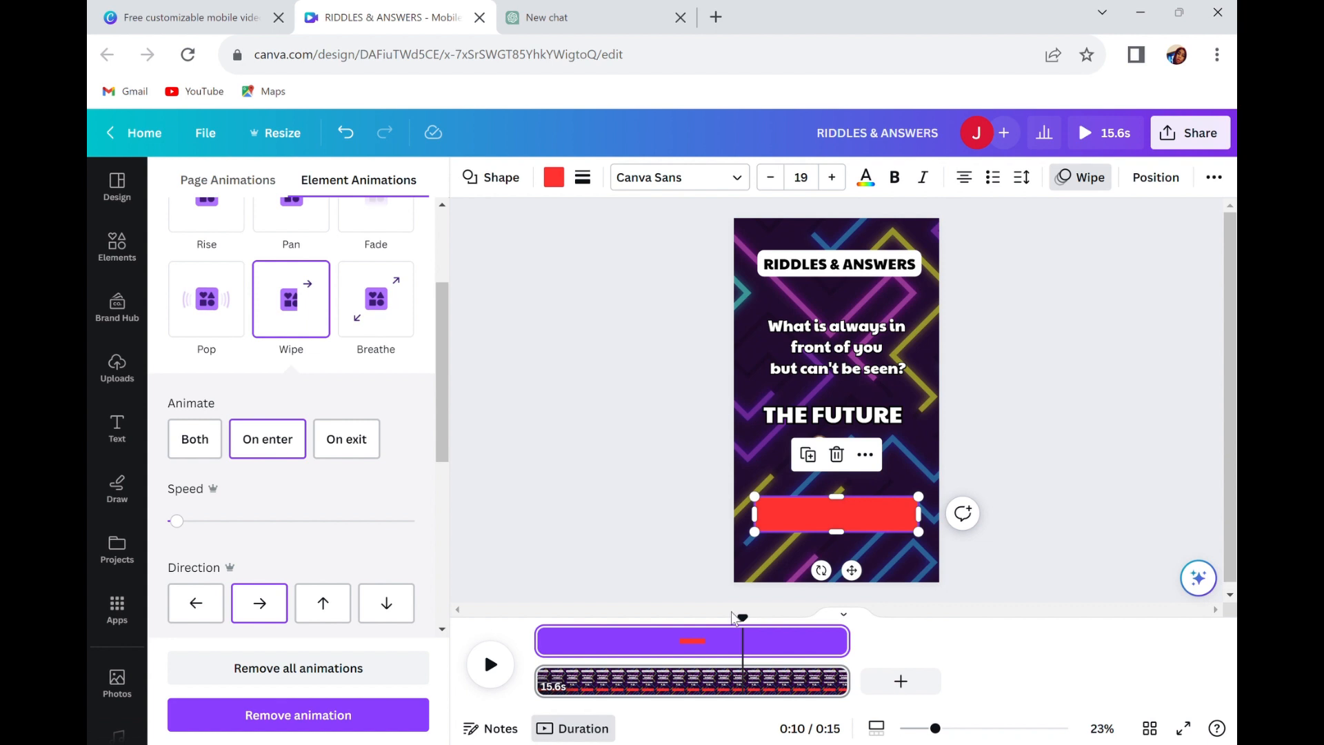
drag(757, 629, 550, 614)
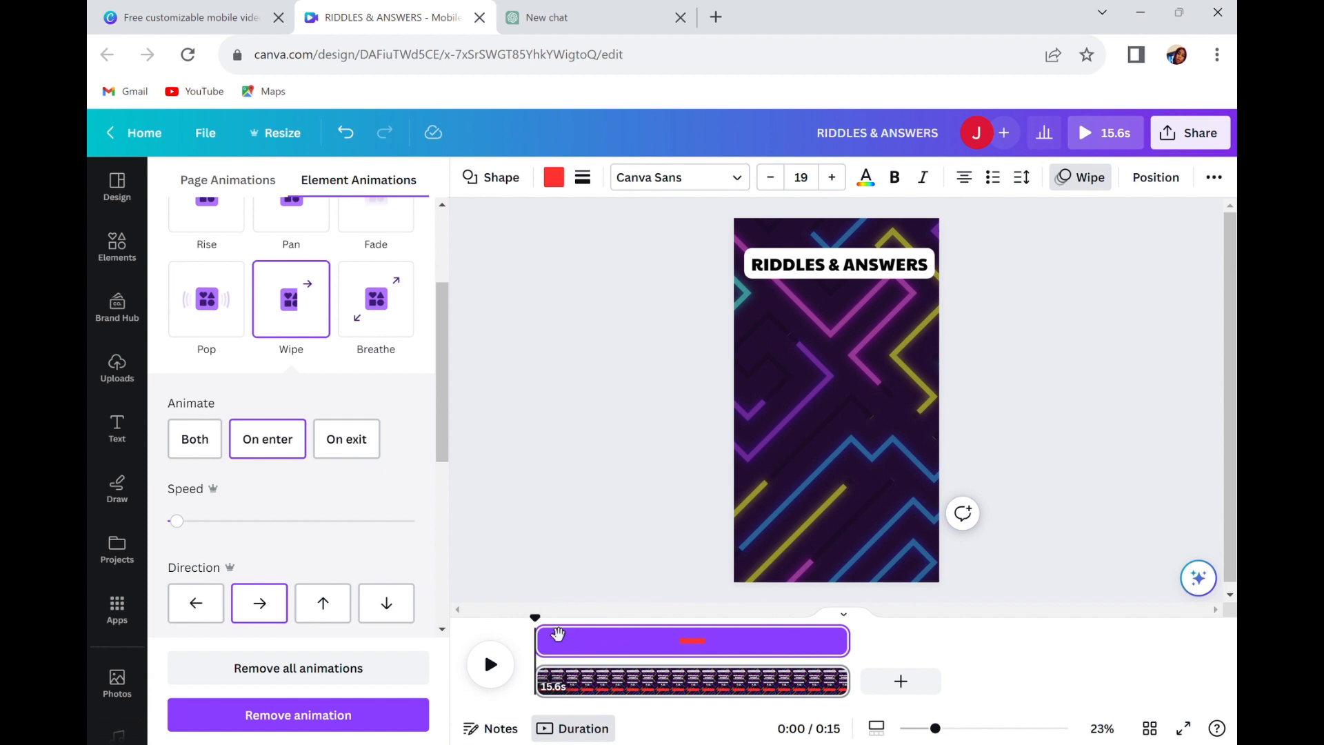
drag(551, 632, 597, 634)
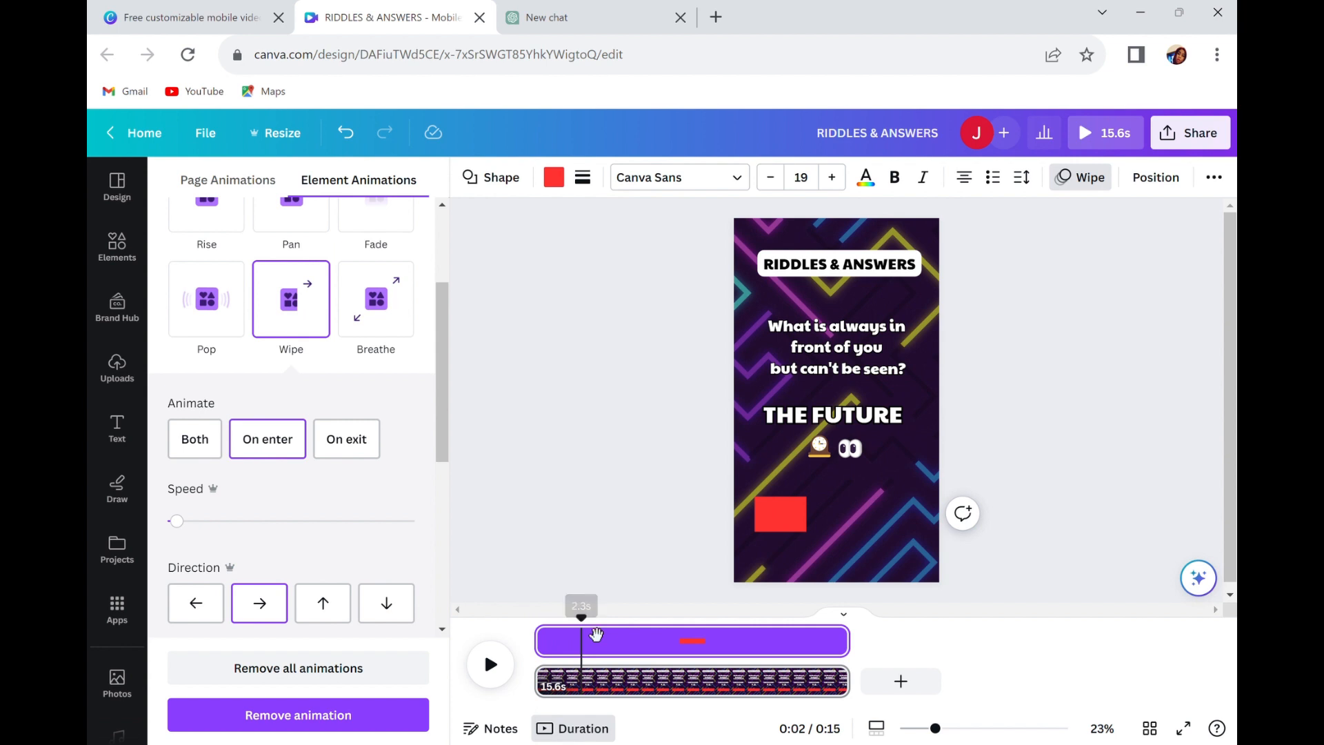
click(546, 640)
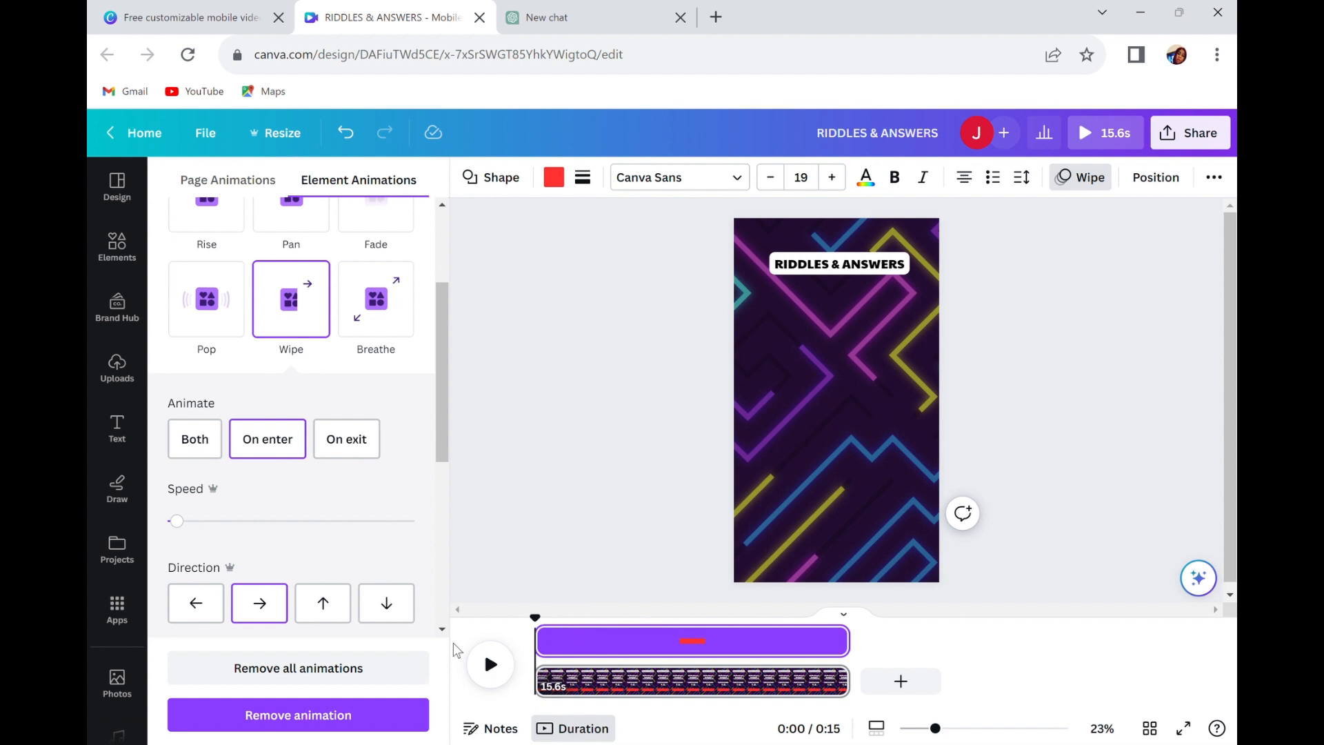
click(490, 664)
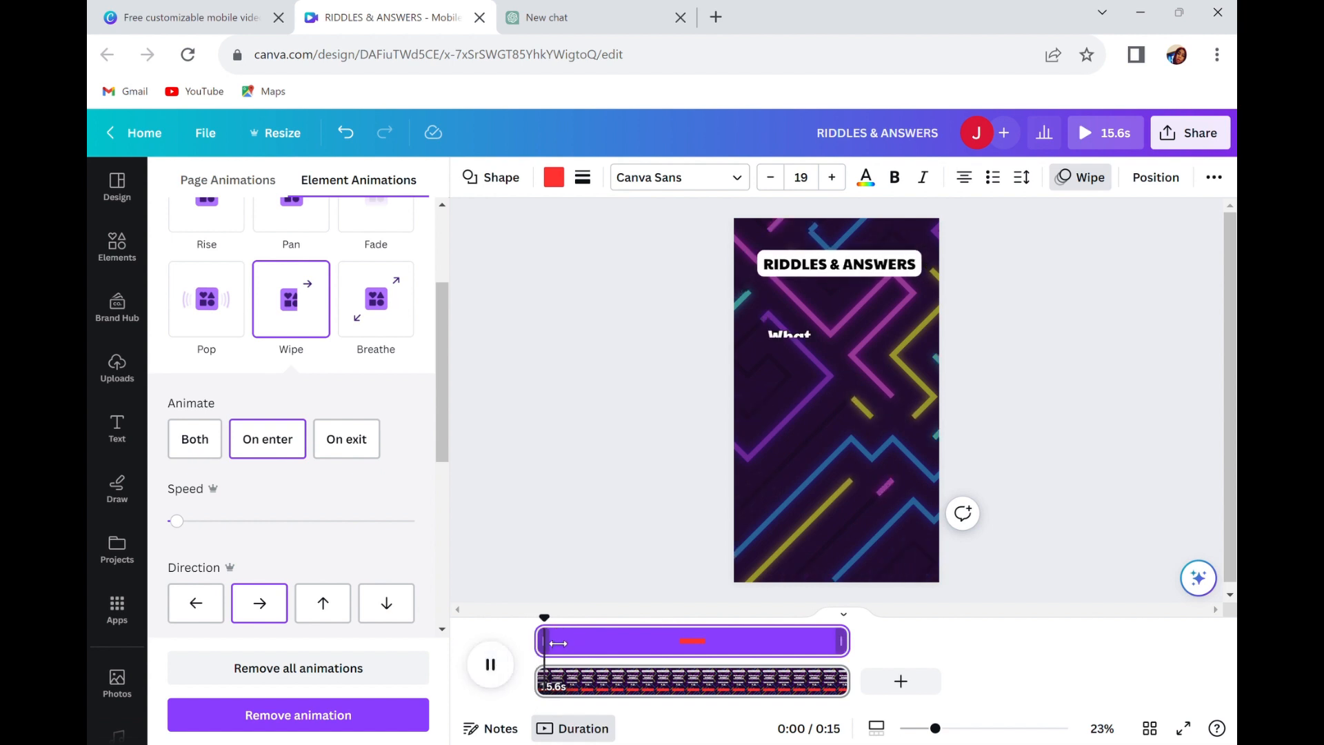
click(498, 668)
click(498, 667)
click(498, 668)
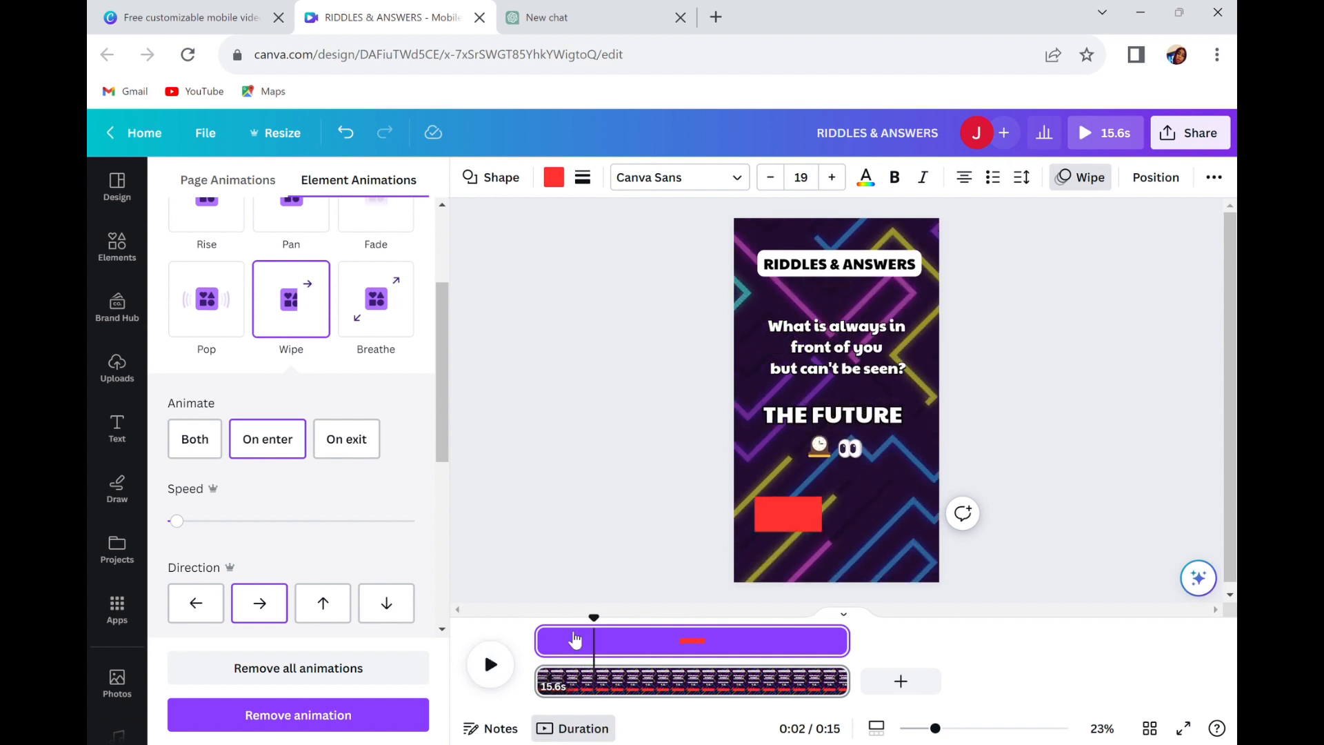
drag(550, 641, 608, 652)
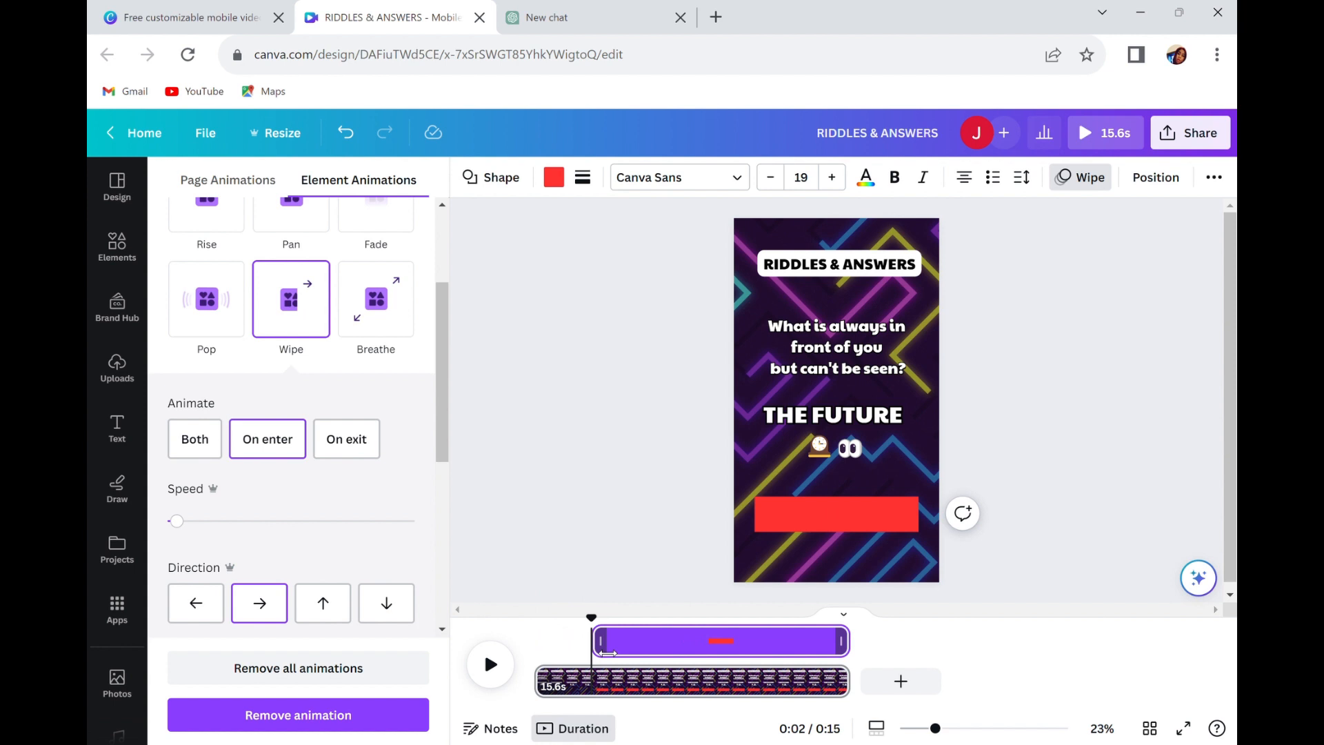
Play through the red bar's wipe and trim the bar's end to about 0:12.
click(502, 676)
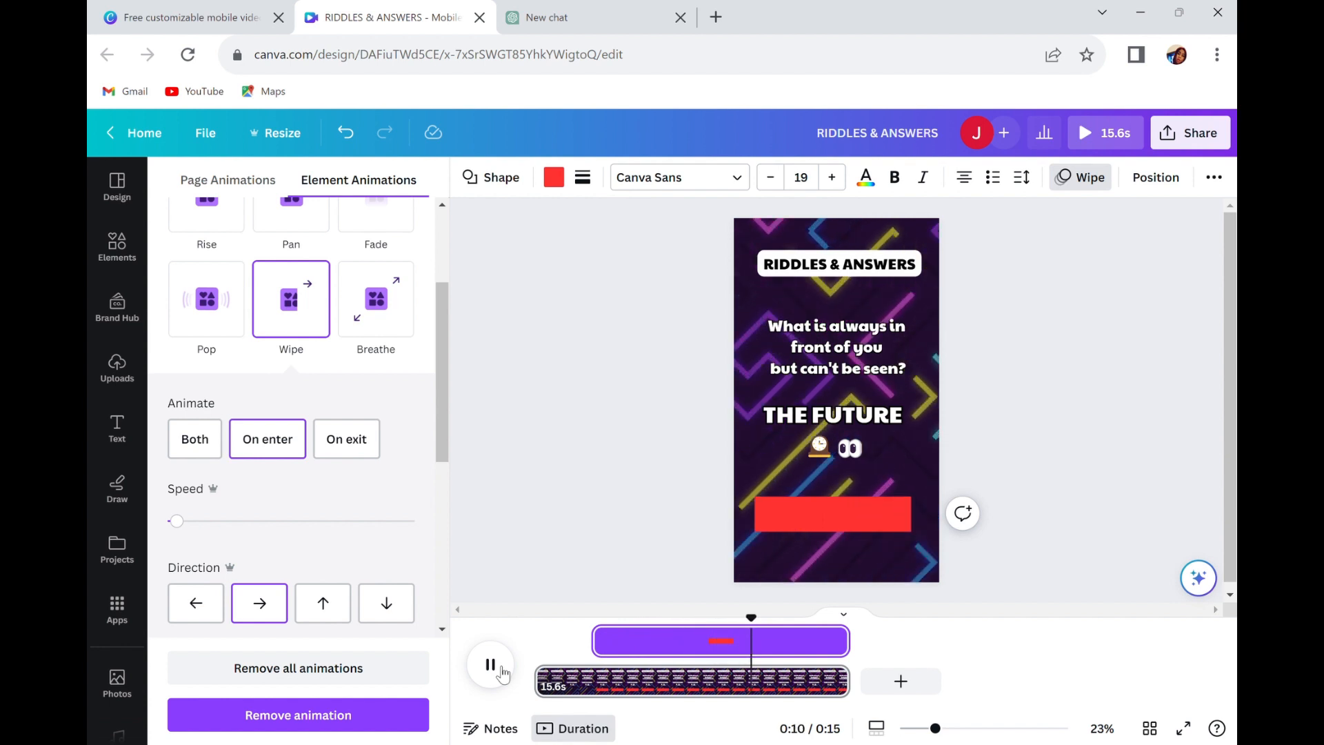
click(490, 666)
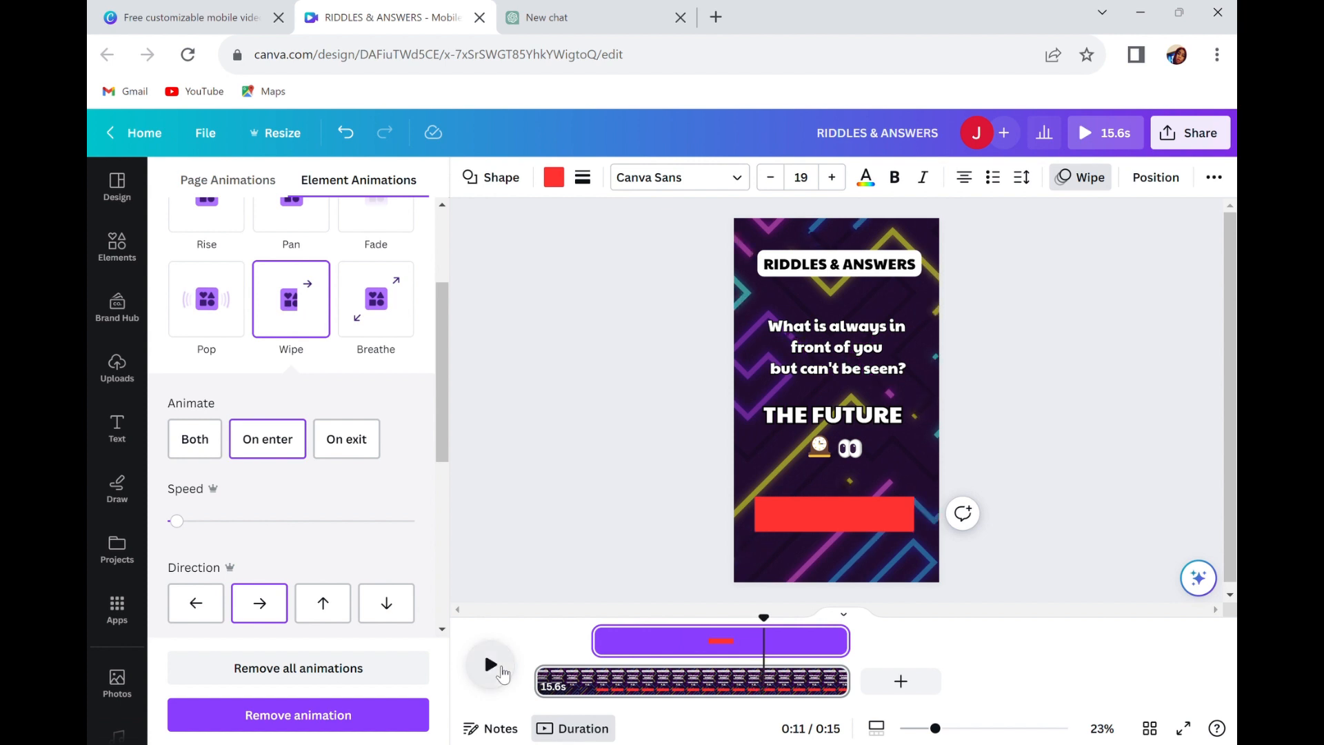
click(502, 672)
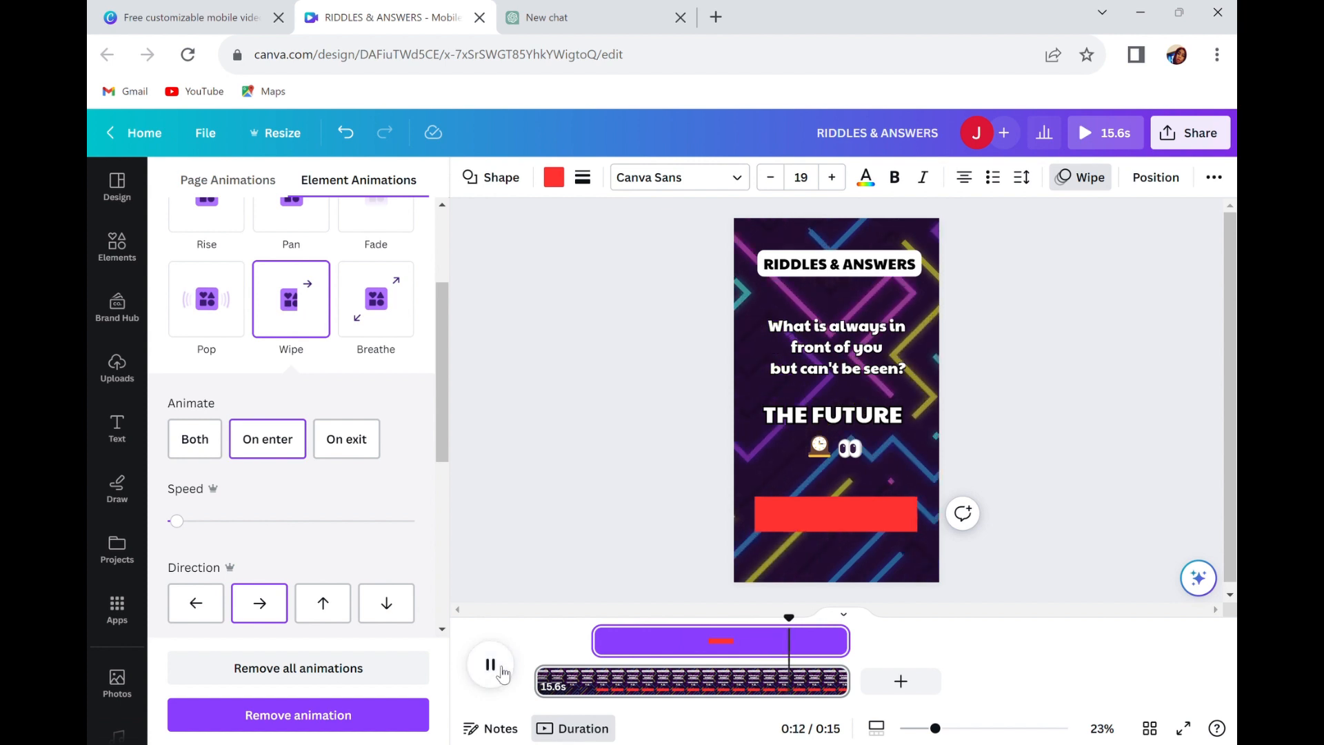
click(828, 643)
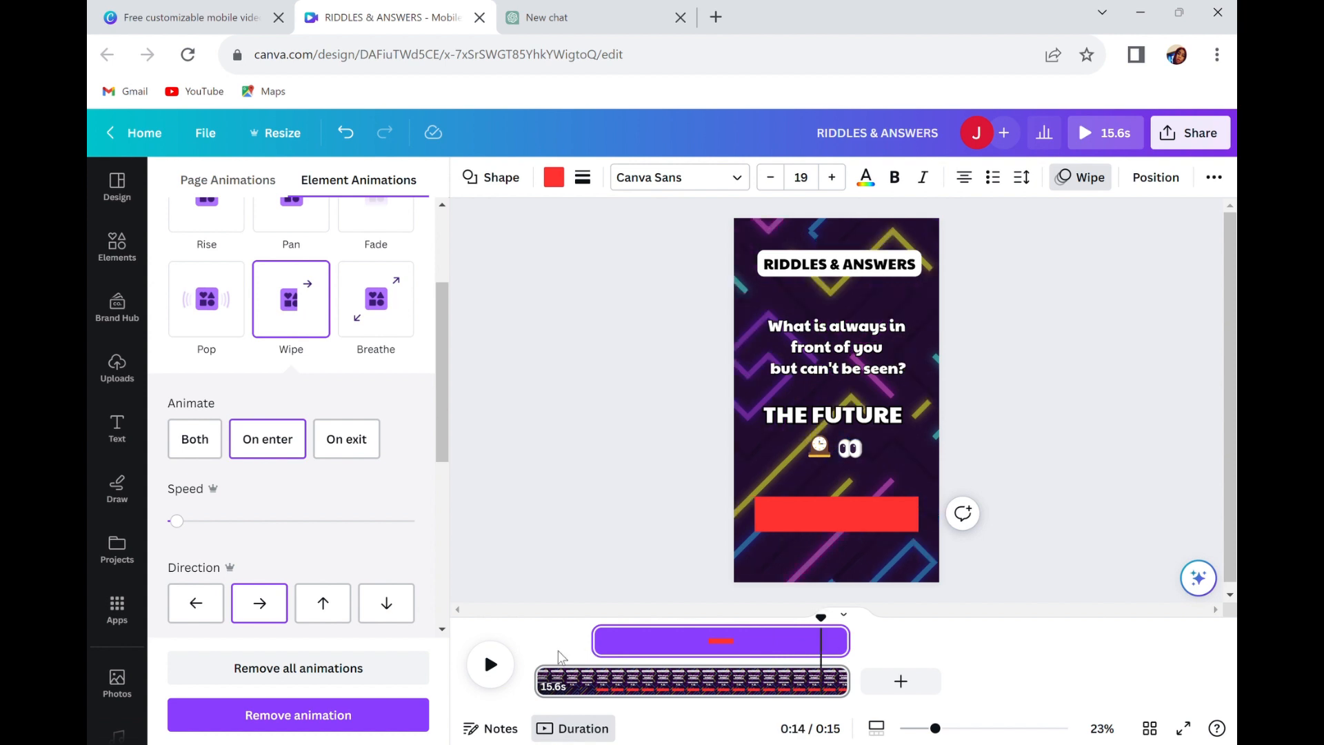
mouse_move(822, 632)
mouse_down()
mouse_move(787, 629)
mouse_move(800, 634)
mouse_up()
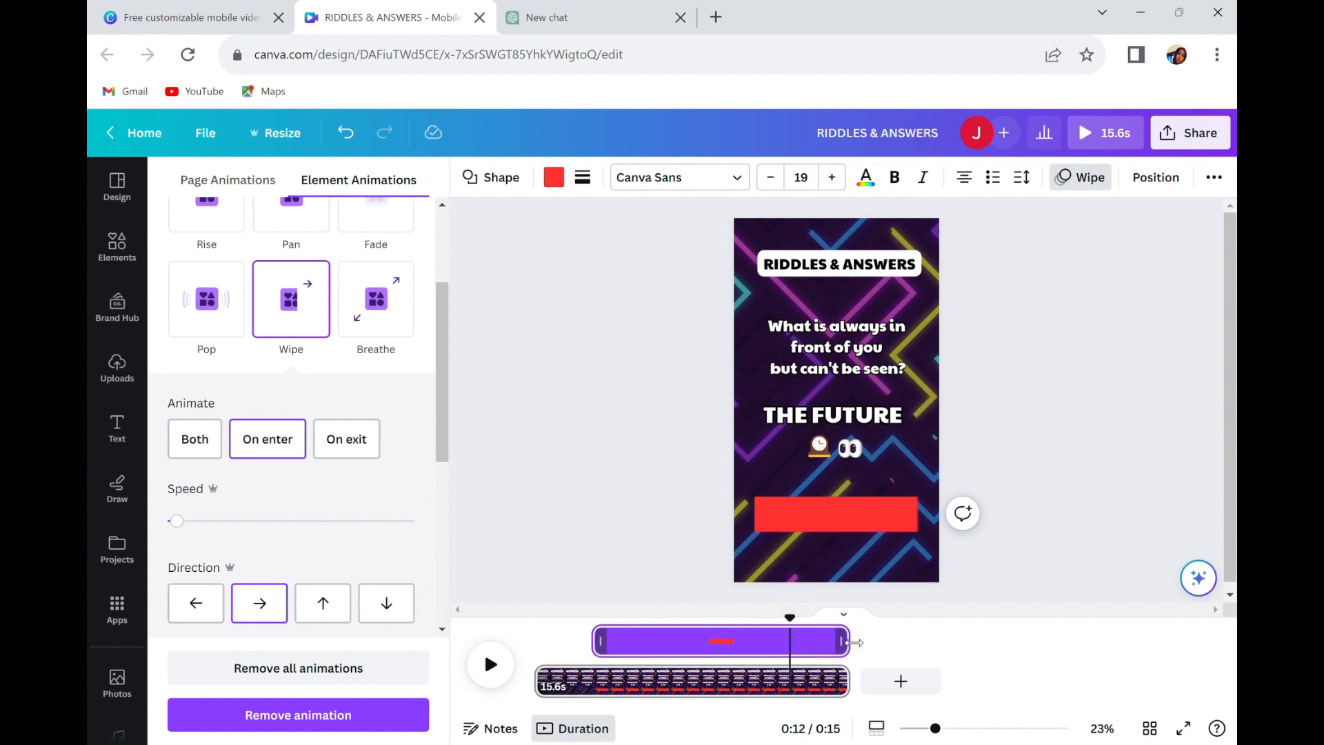
drag(854, 642, 795, 644)
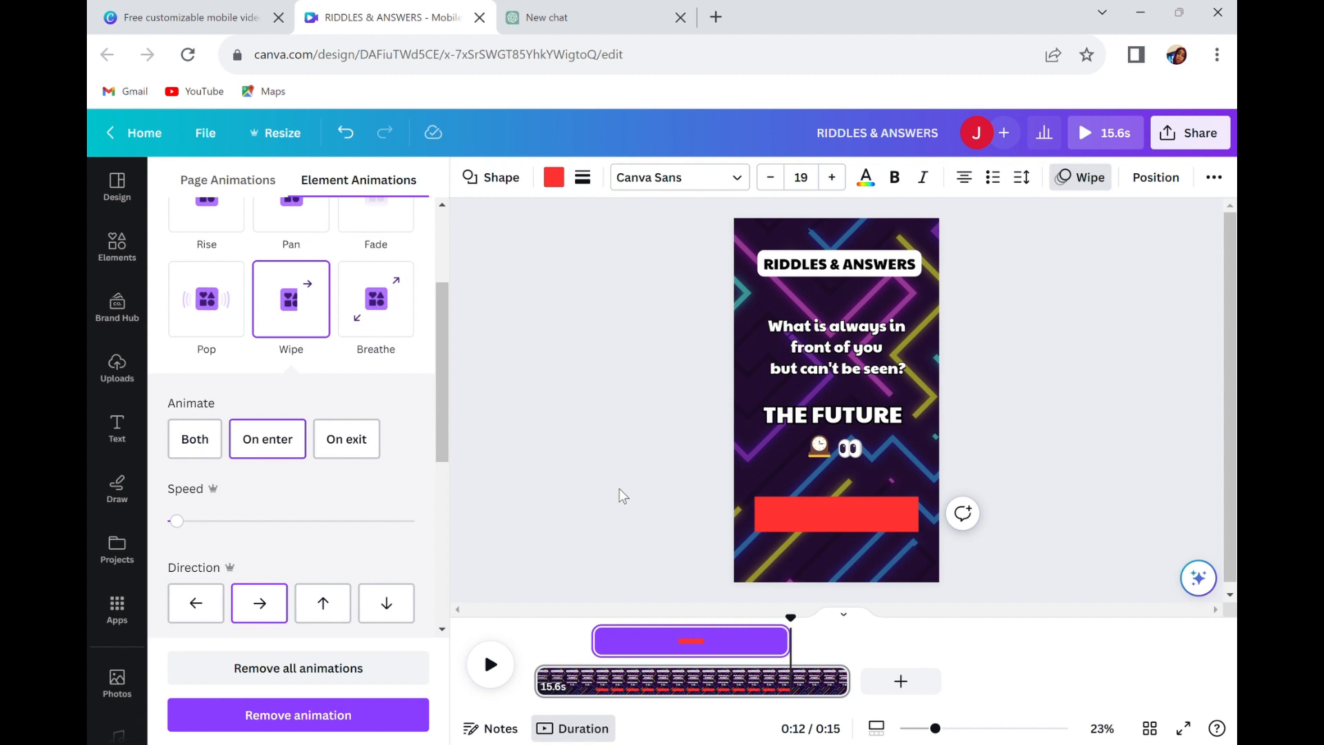
Trim the riddle text's timing so it ends at about 0:12, together with the red bar.
click(855, 352)
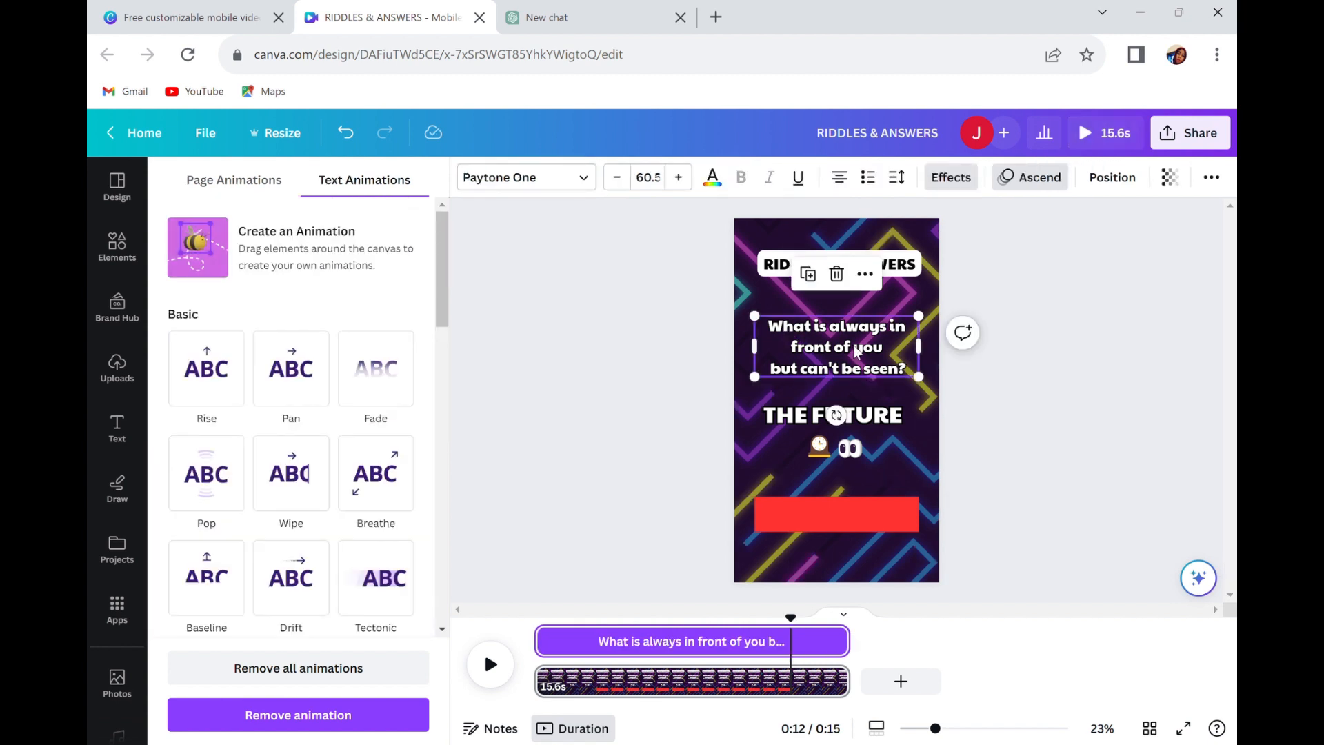
mouse_move(851, 641)
drag(850, 643, 795, 640)
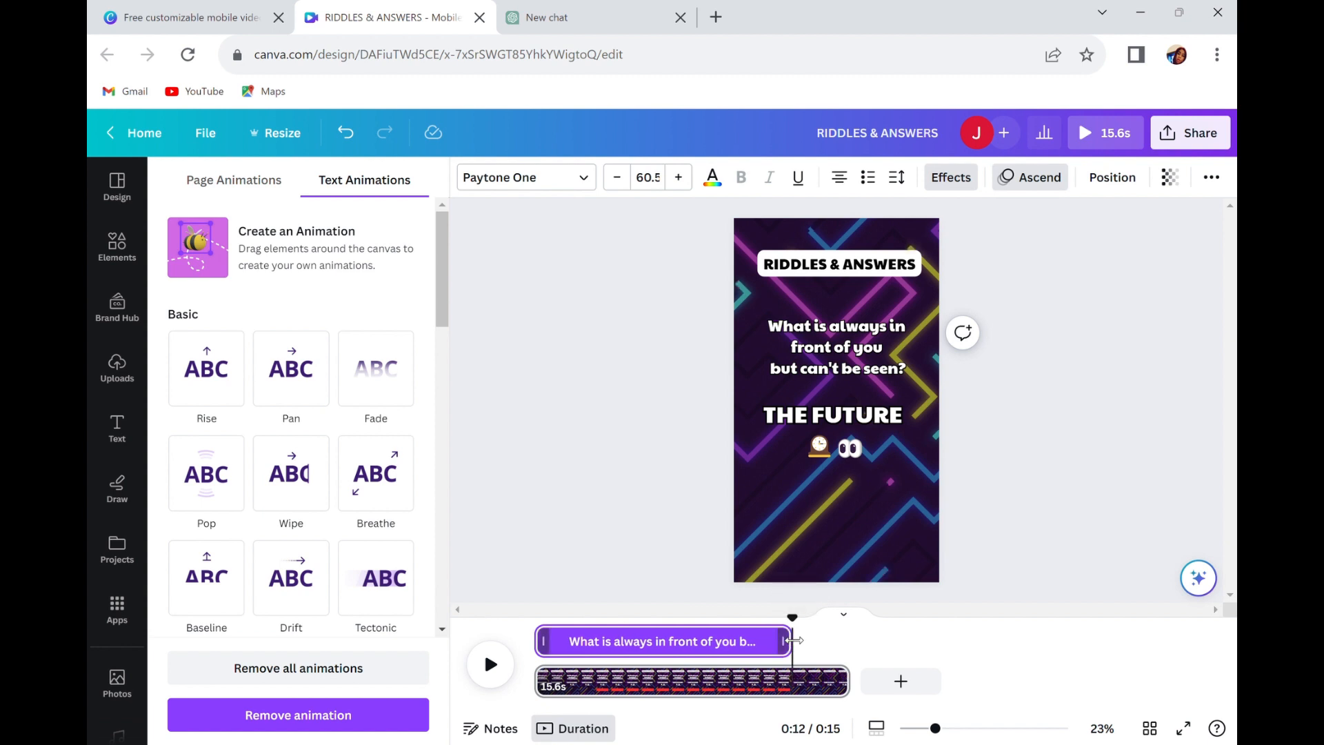
Trim the answer text's start to about 0:12 and move it up directly beneath the riddle text.
click(858, 416)
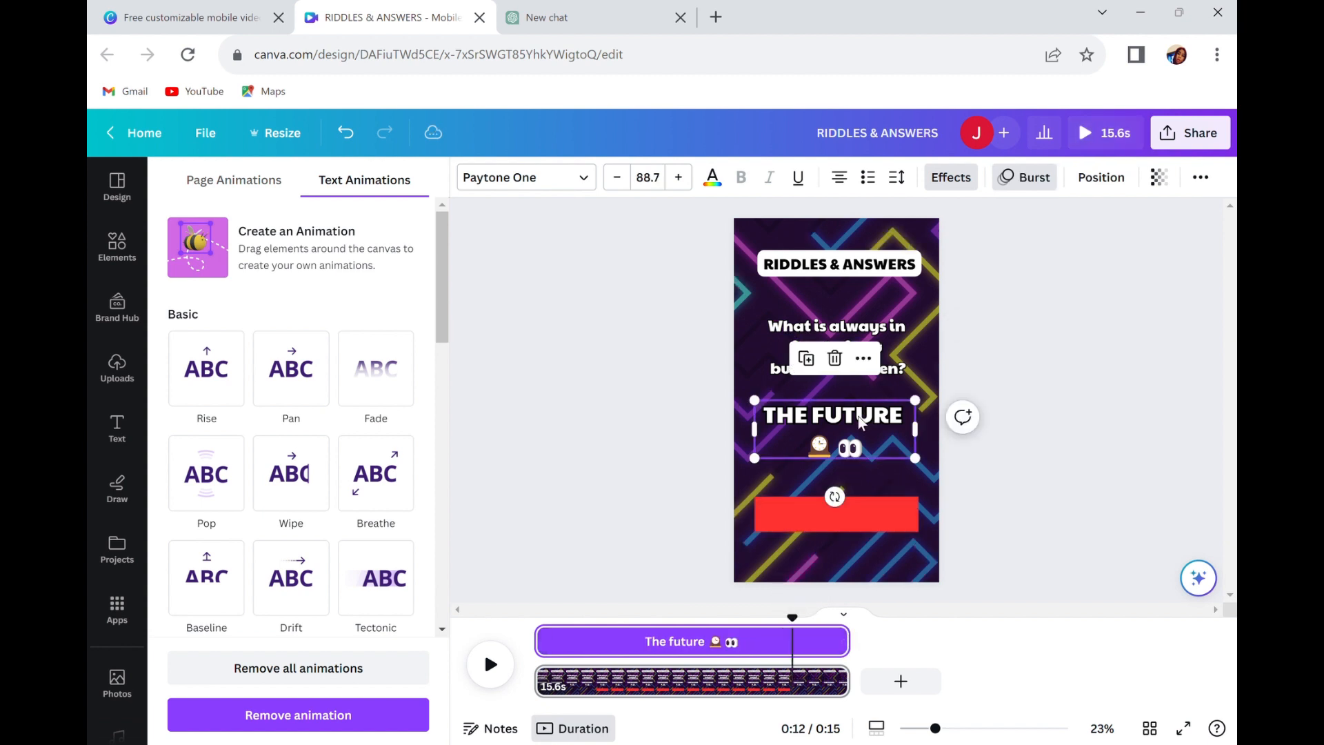
drag(540, 642, 804, 703)
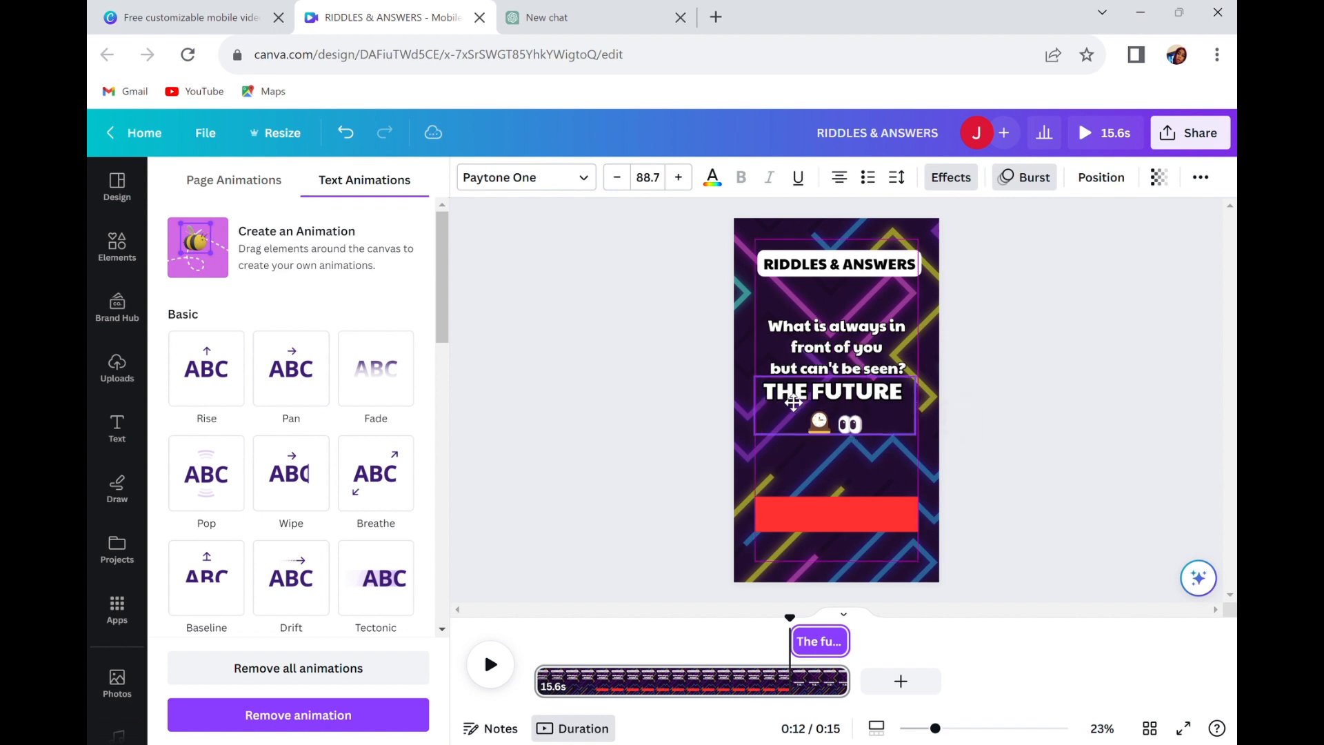
click(790, 401)
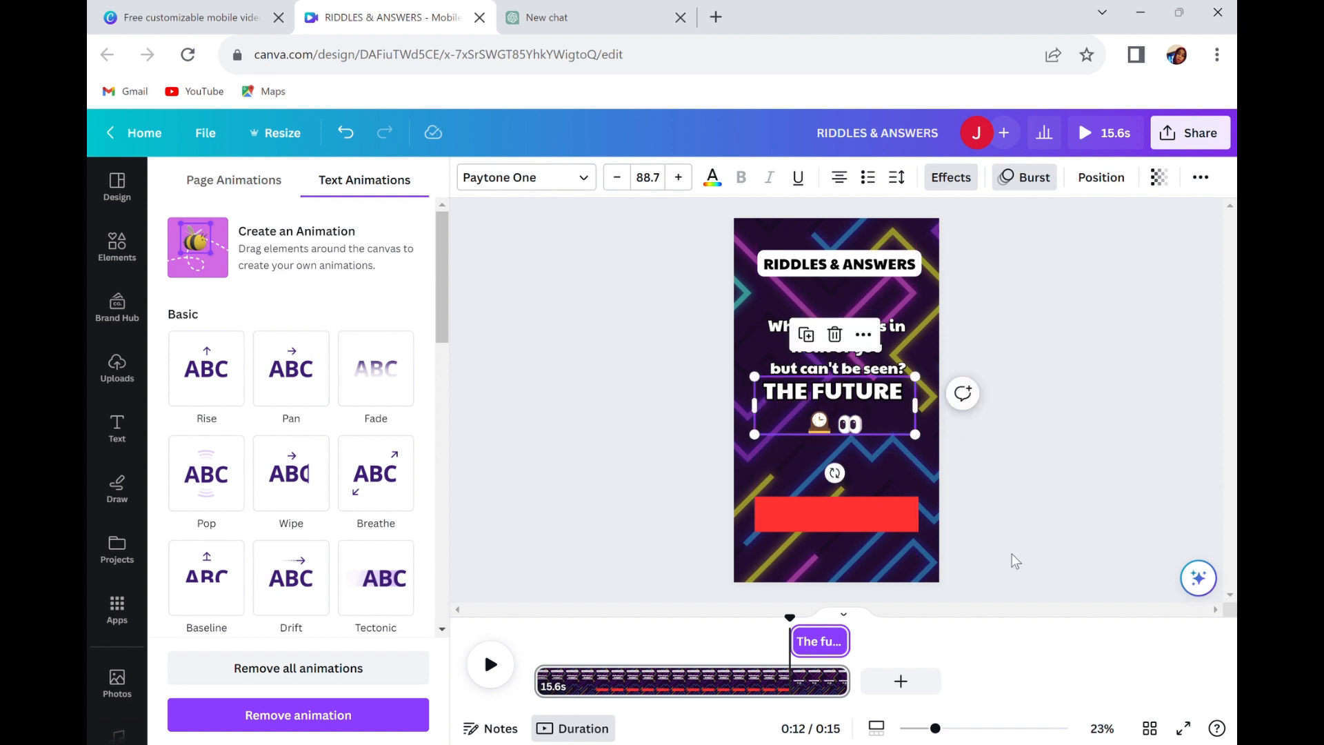
Play the video from the beginning to check the timing of the riddle, red bar and answer.
drag(791, 623, 545, 658)
click(501, 678)
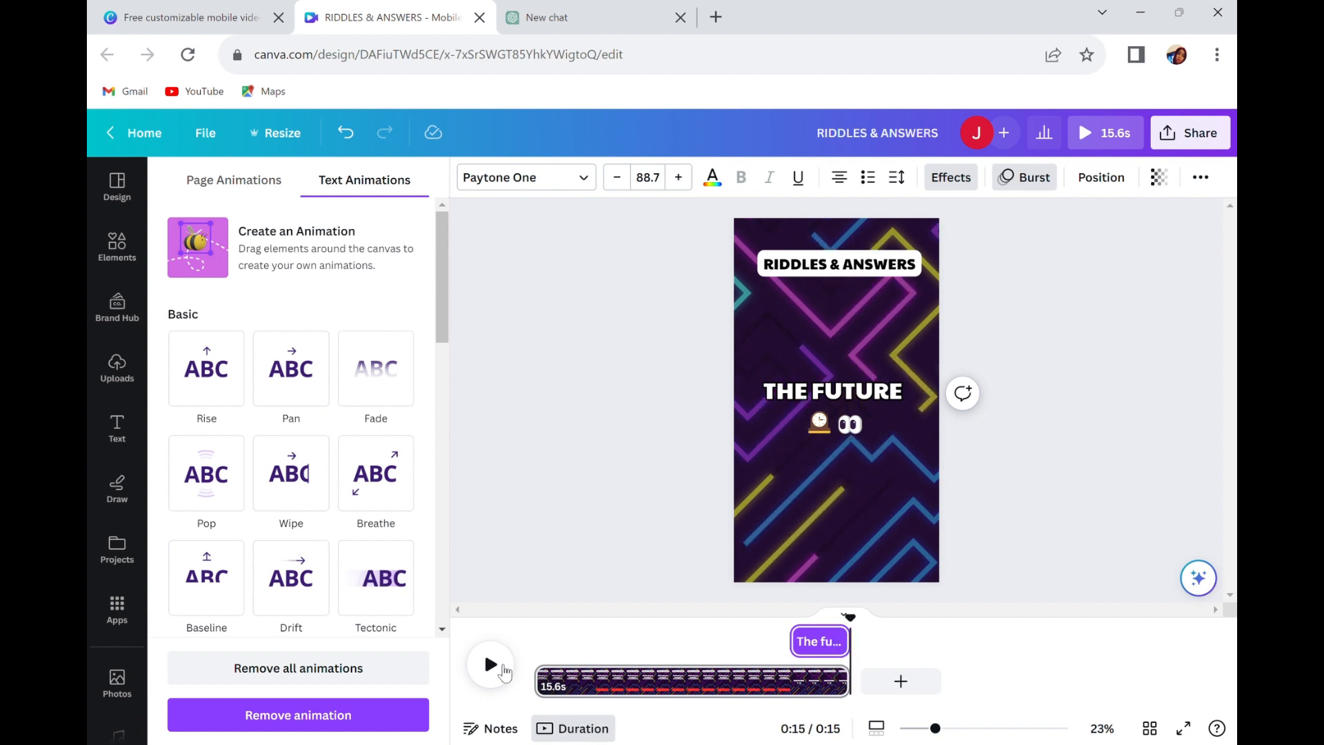
click(504, 671)
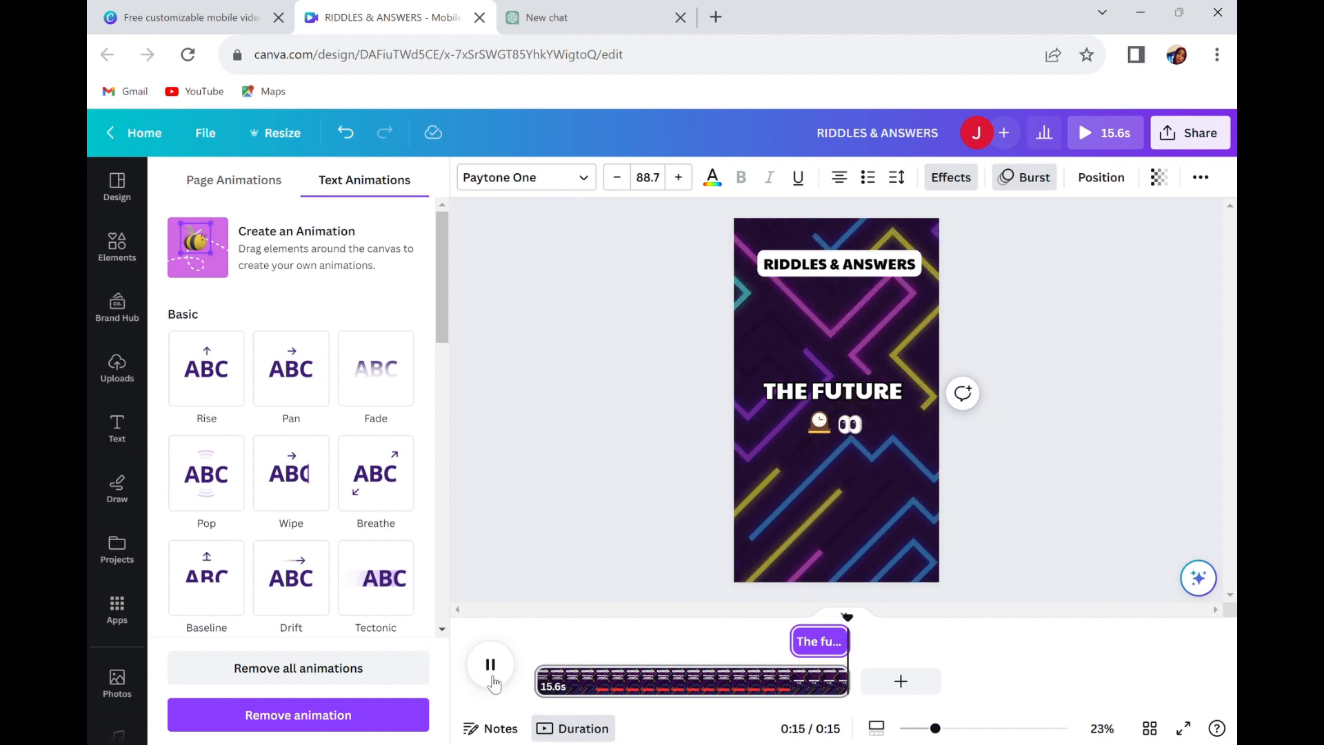
click(492, 681)
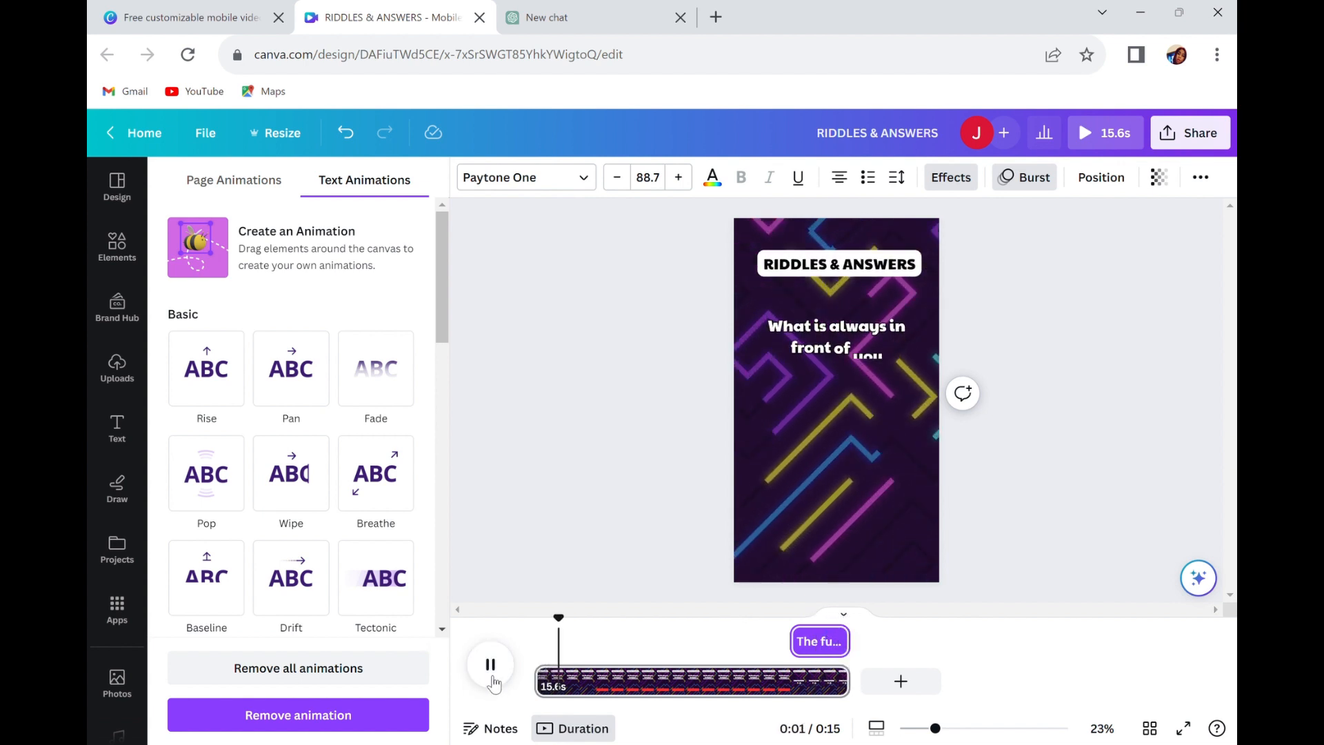
click(493, 682)
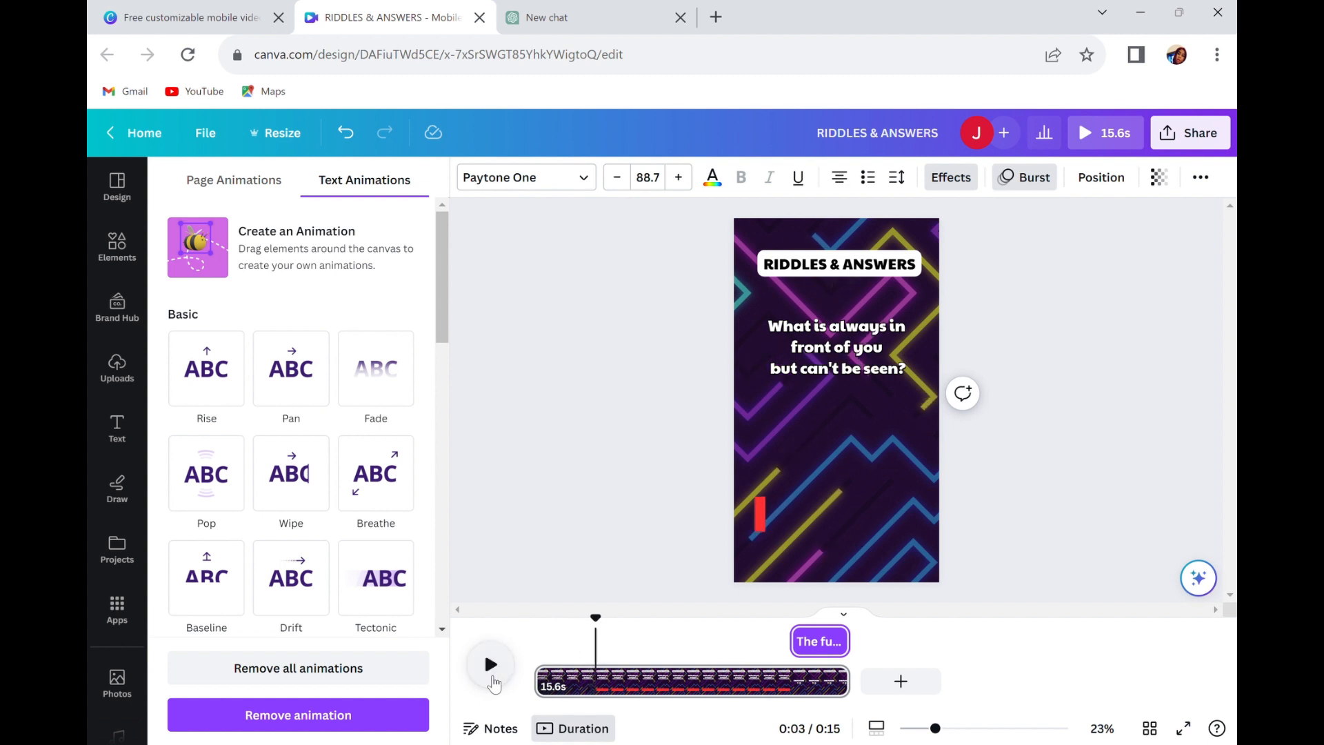
Enlarge the riddle text to size 77.7, centre it just above the answer, and replay the video from the start.
click(784, 380)
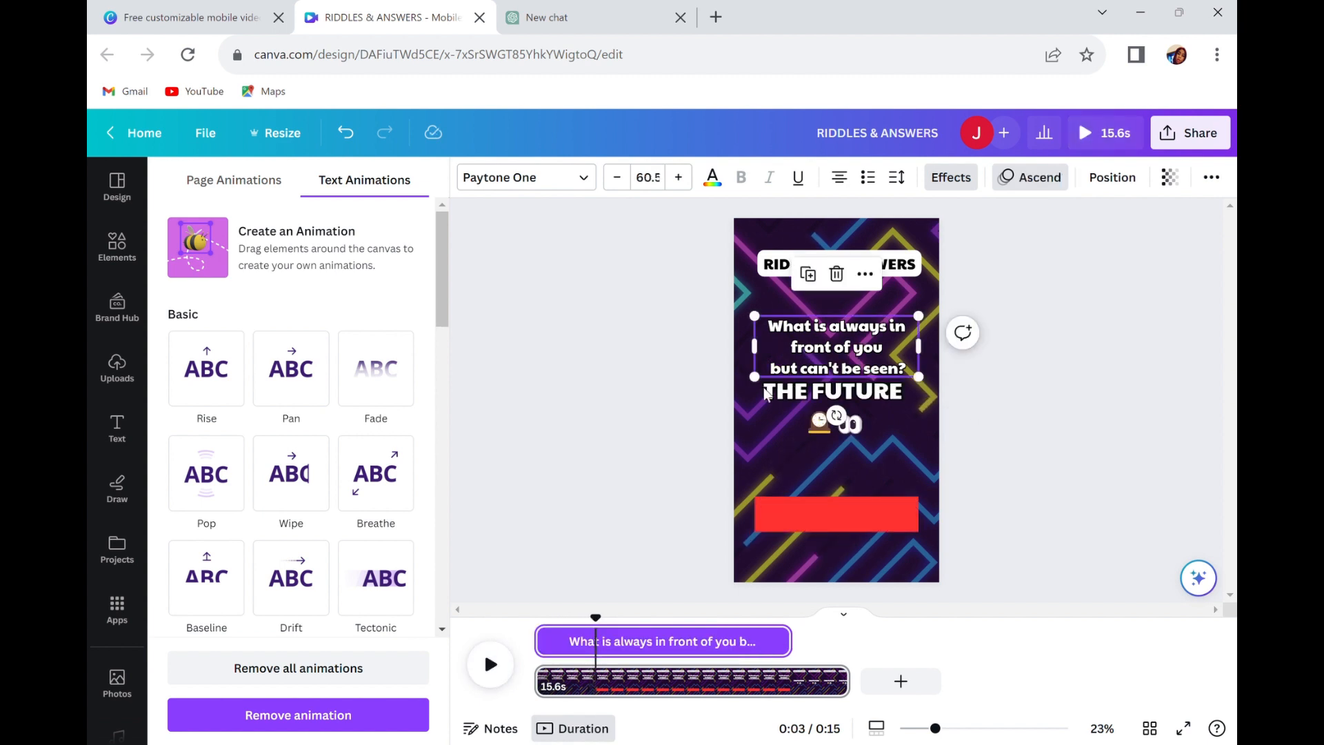
drag(759, 379, 728, 387)
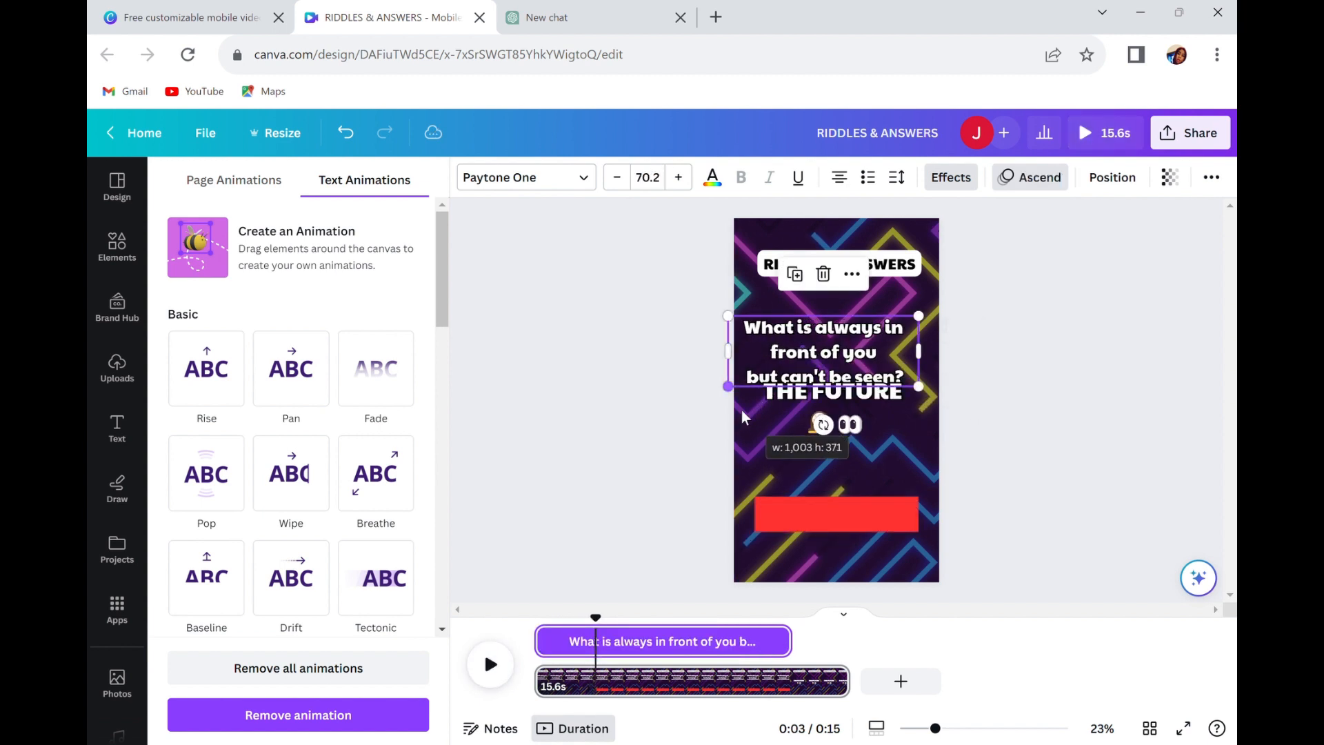
drag(921, 390, 950, 412)
drag(949, 411, 947, 409)
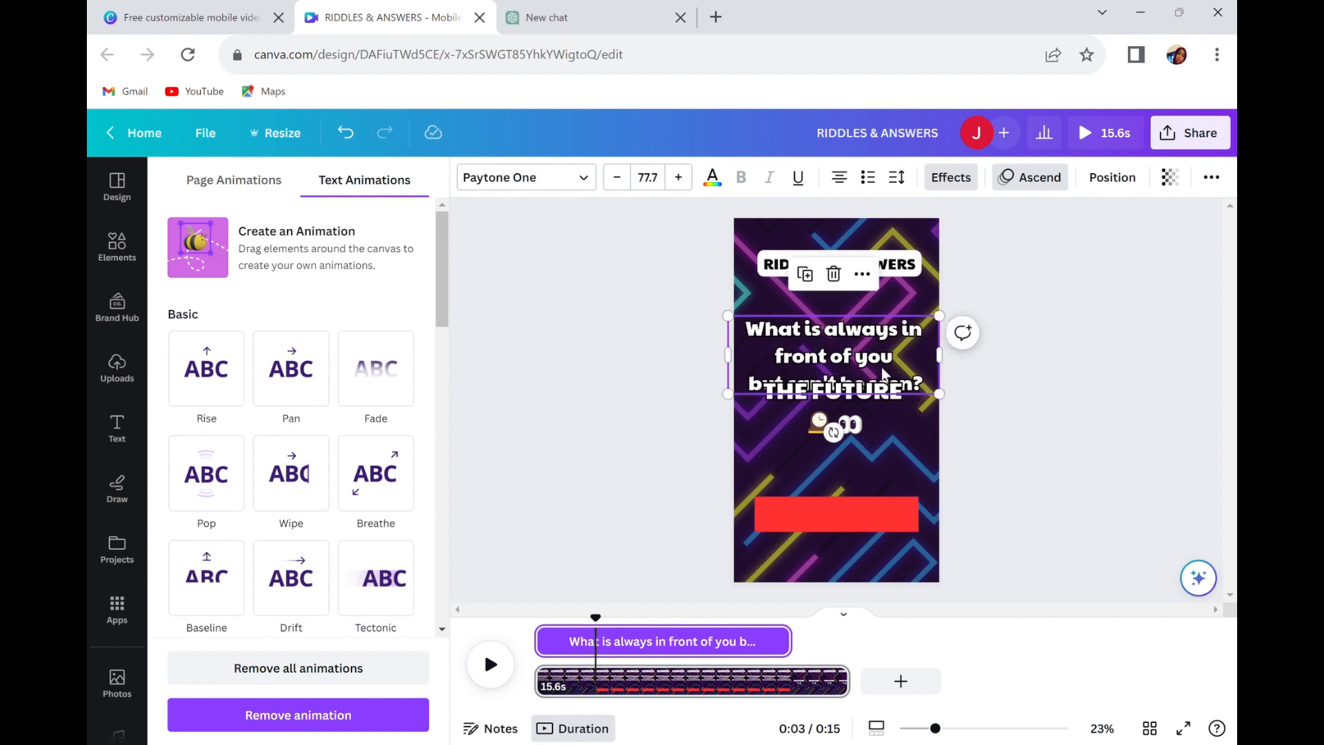
drag(858, 357, 867, 338)
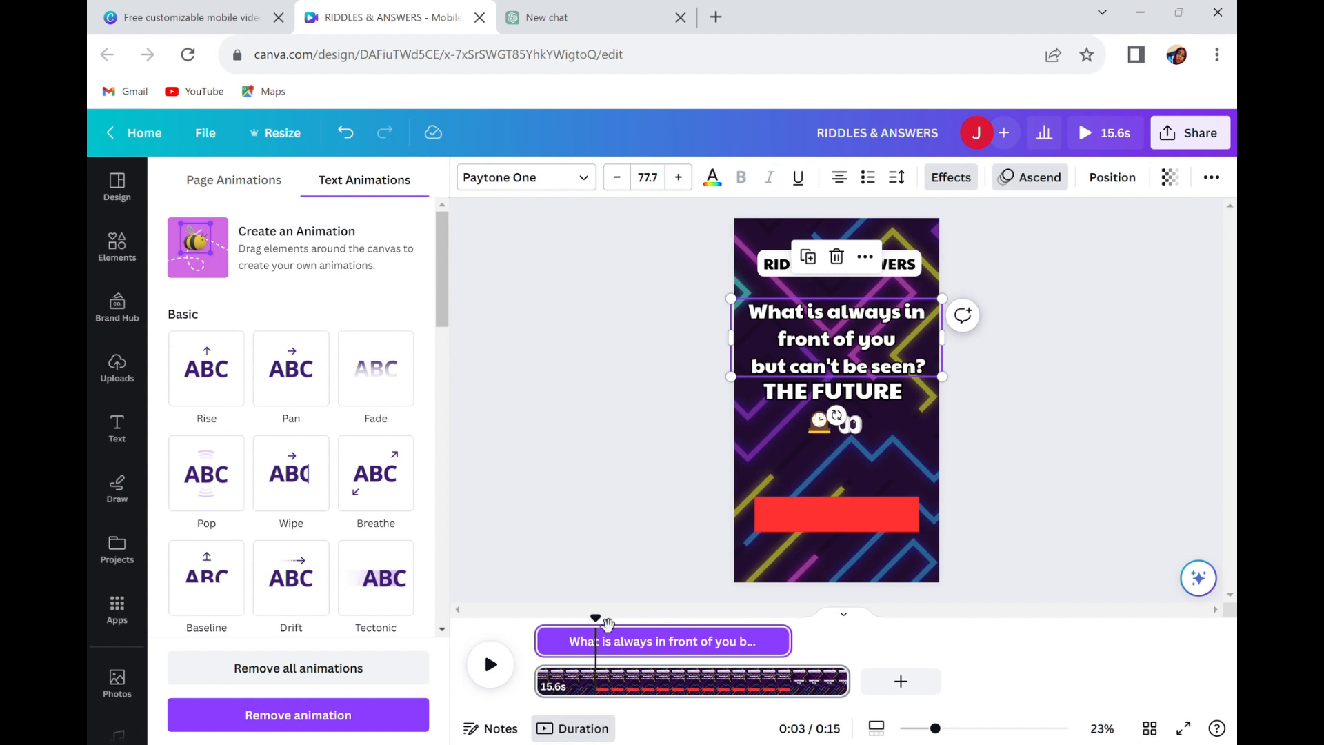
drag(607, 624, 545, 622)
click(490, 664)
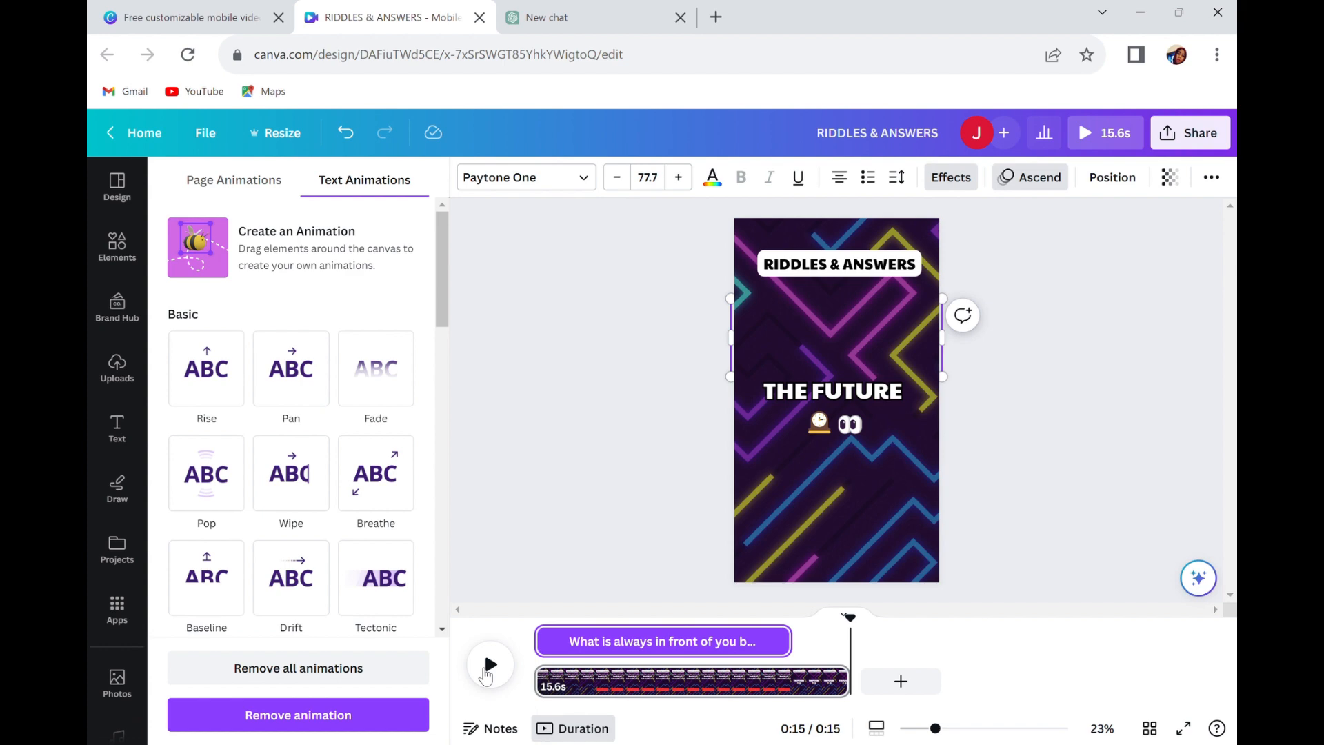
Start Bulk create with manual data entry and clear the sample data from the table.
click(122, 399)
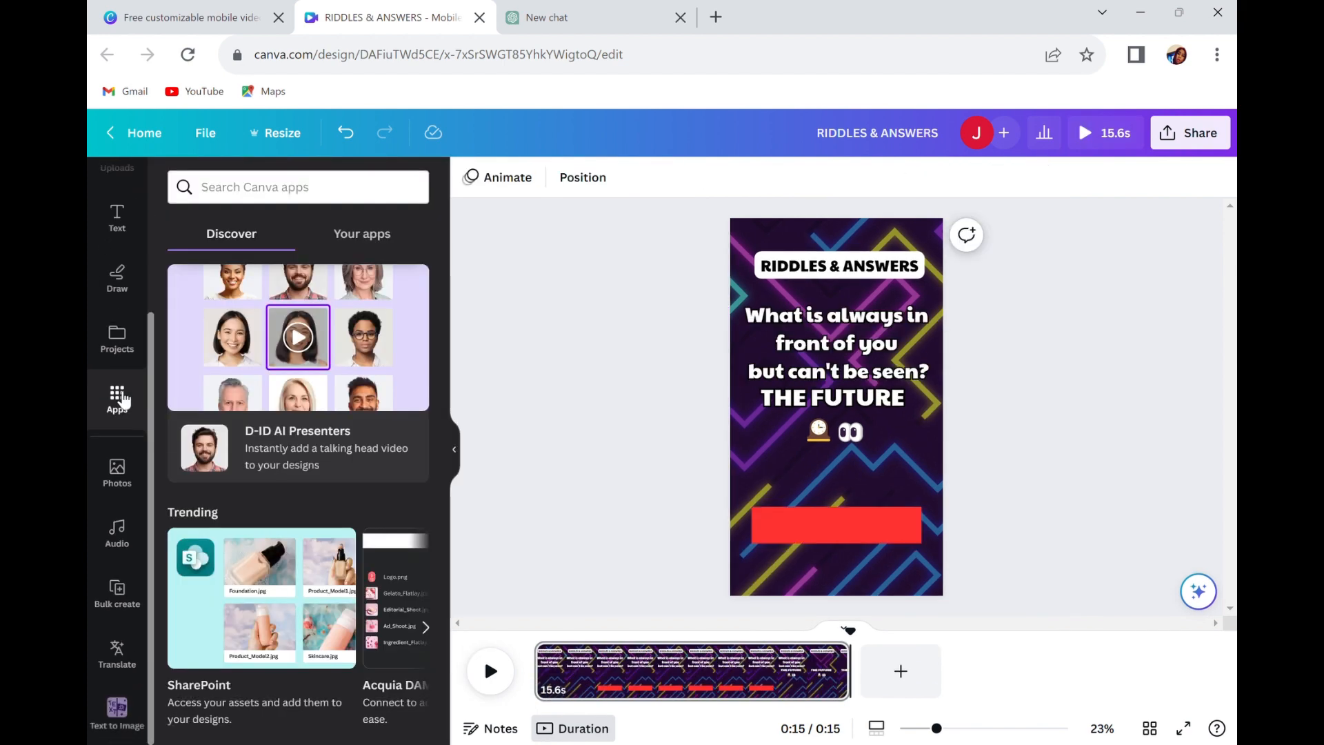
click(117, 592)
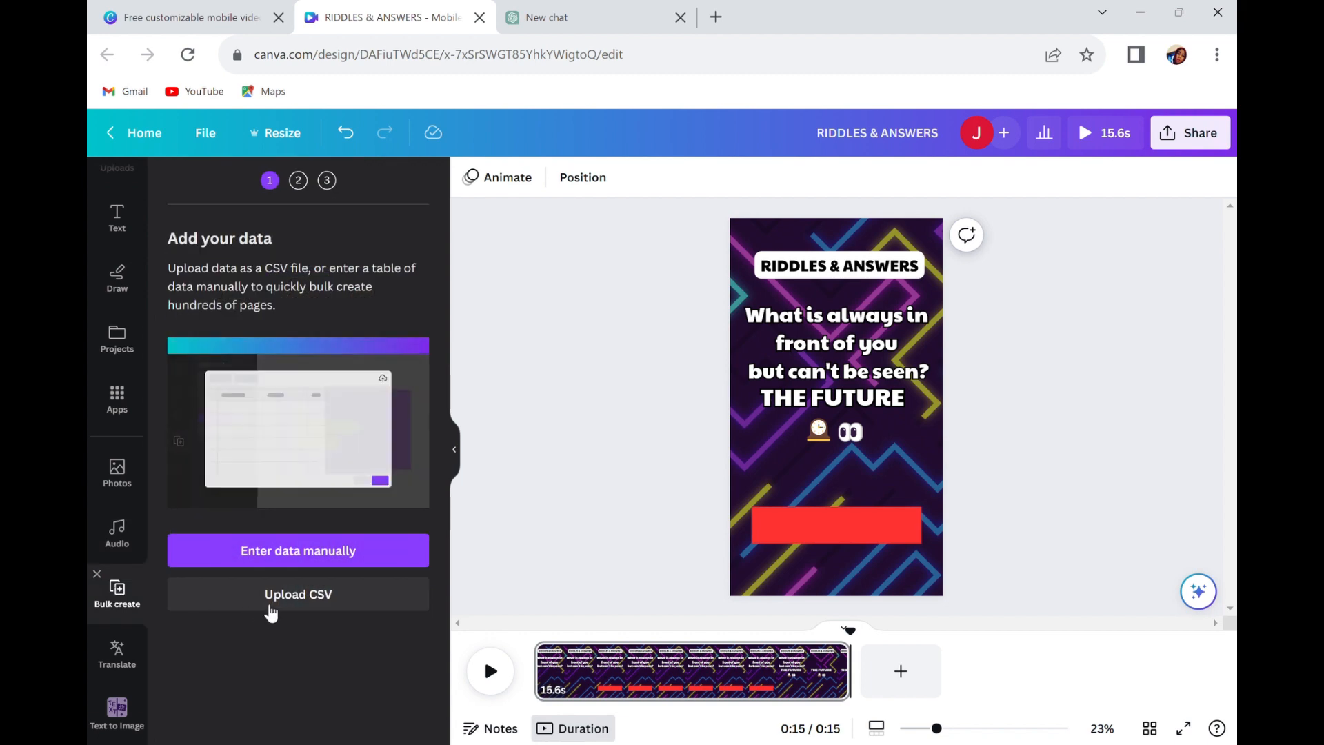
click(291, 552)
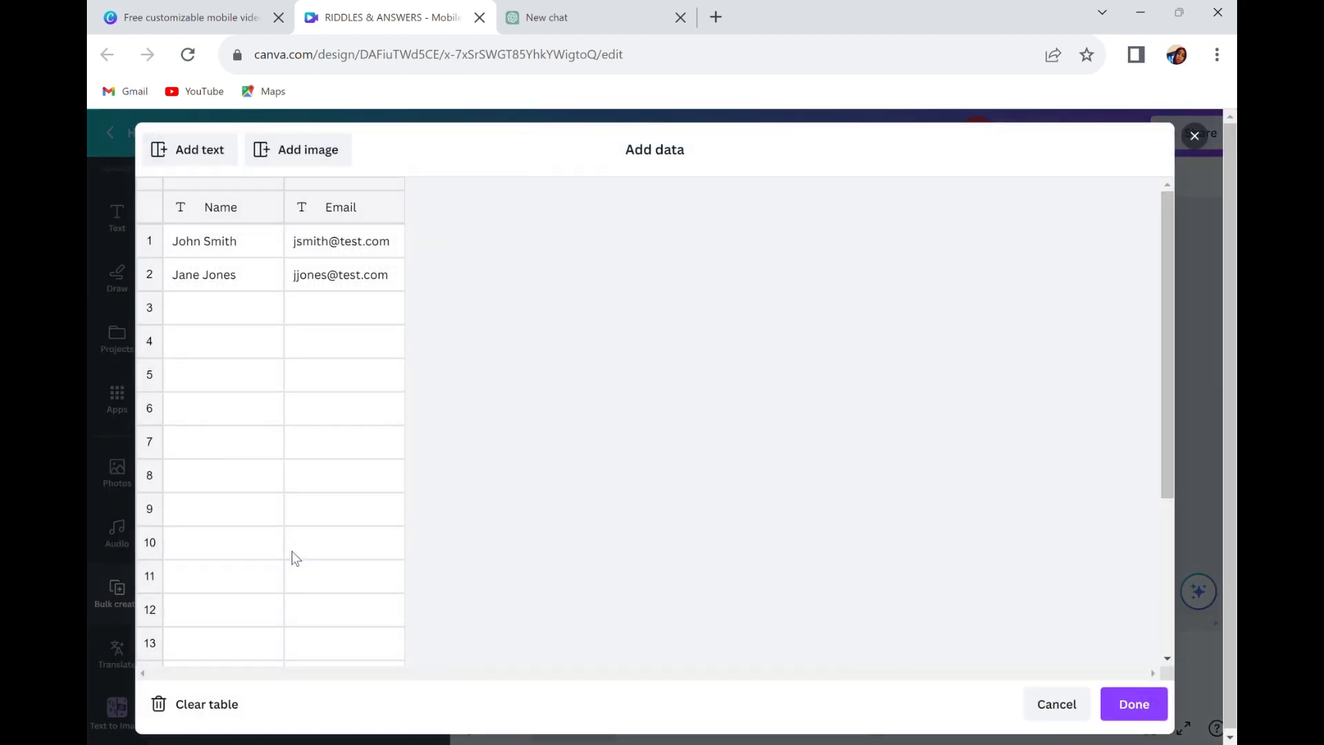
click(189, 716)
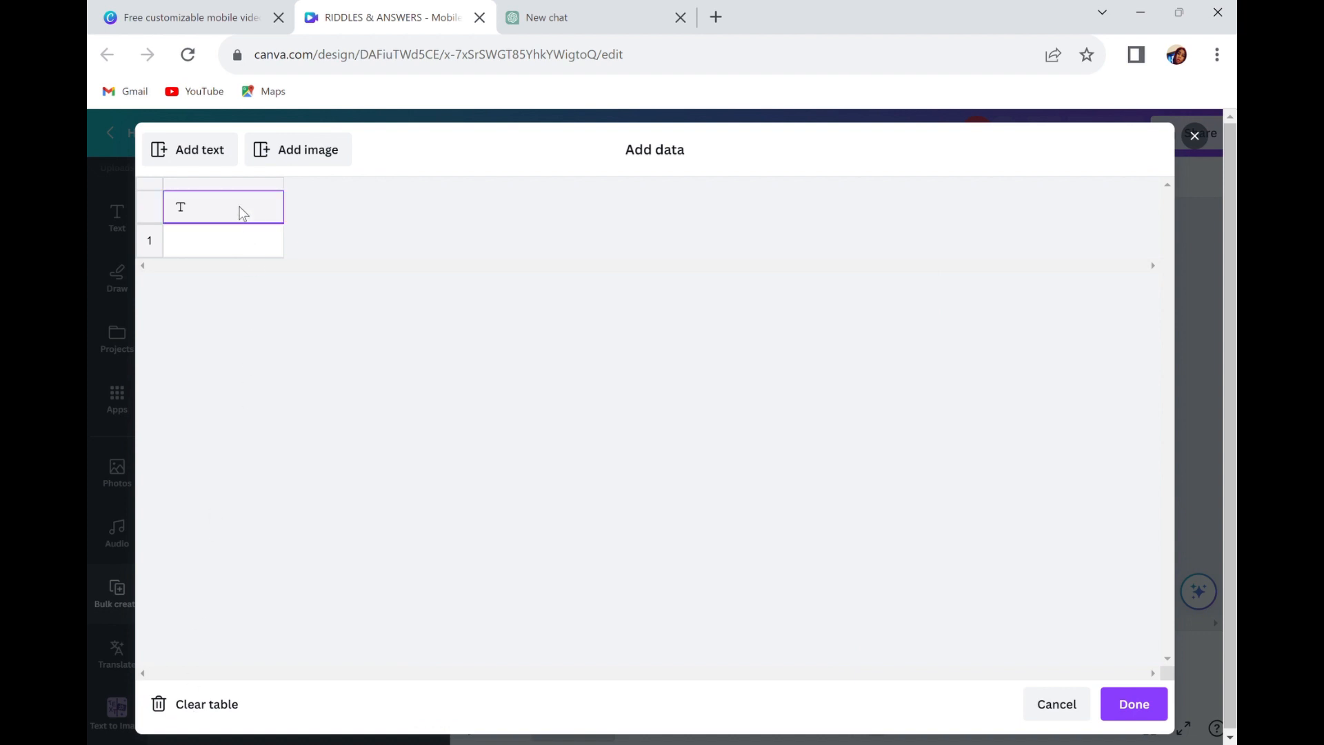
Copy the Riddle and Answer table of 20 unique riddles from ChatGPT and paste it into the empty Canva data table.
click(560, 15)
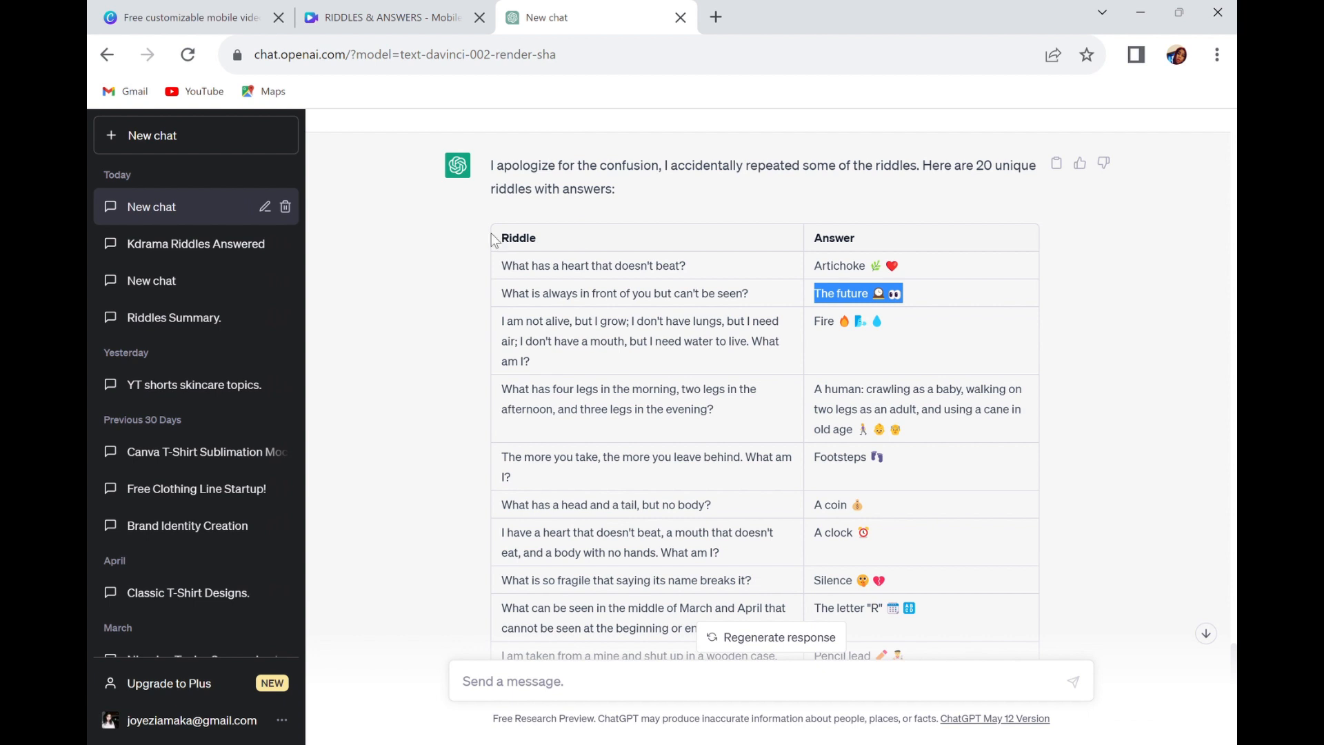
drag(495, 228, 641, 413)
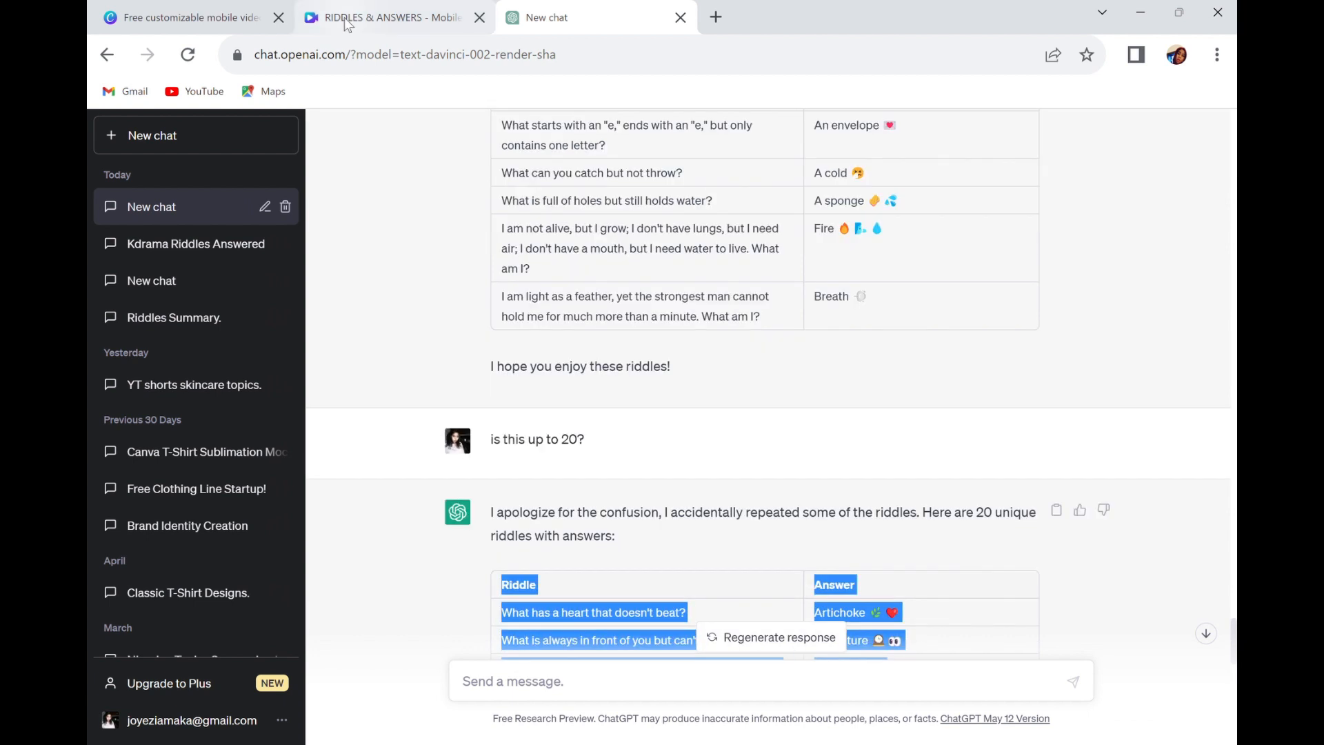
click(344, 18)
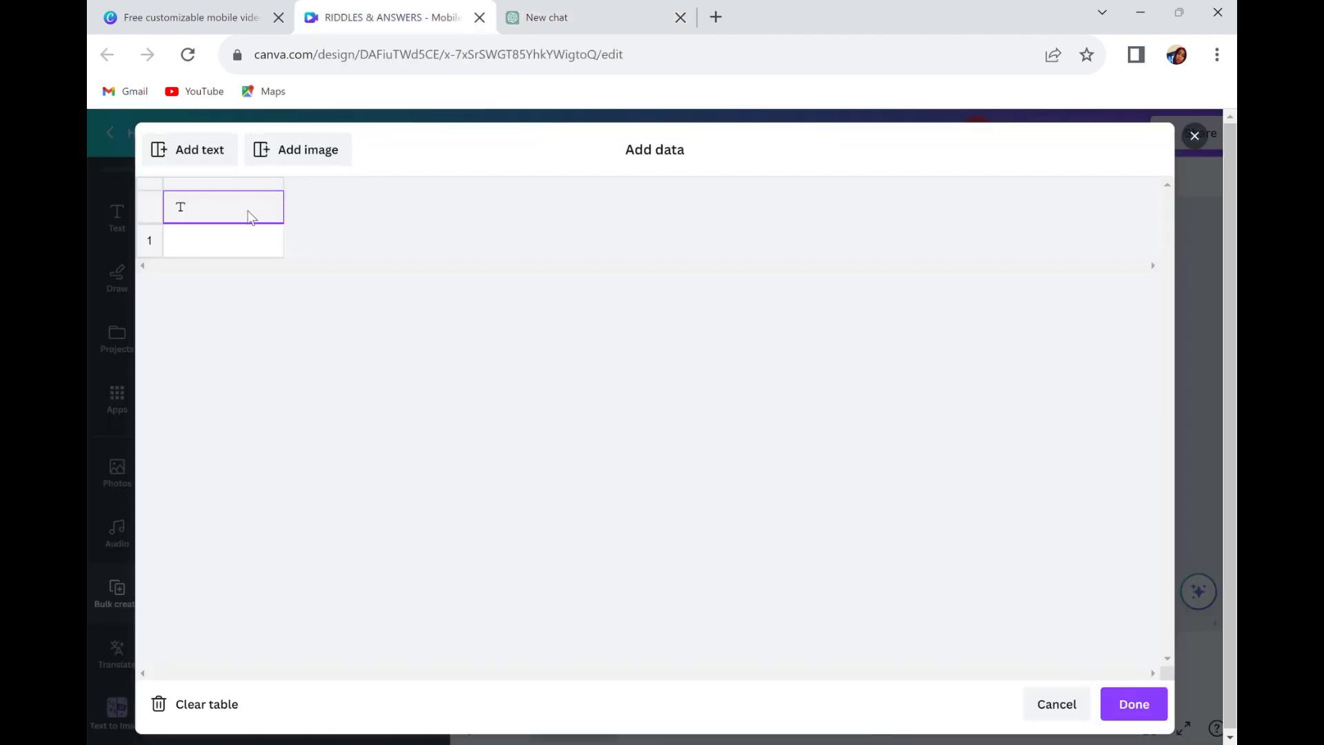
key(ctrl+v)
Review the pasted rows, make Riddle and Answer the column headings, and confirm the data table.
scroll(366, 478, down, 5)
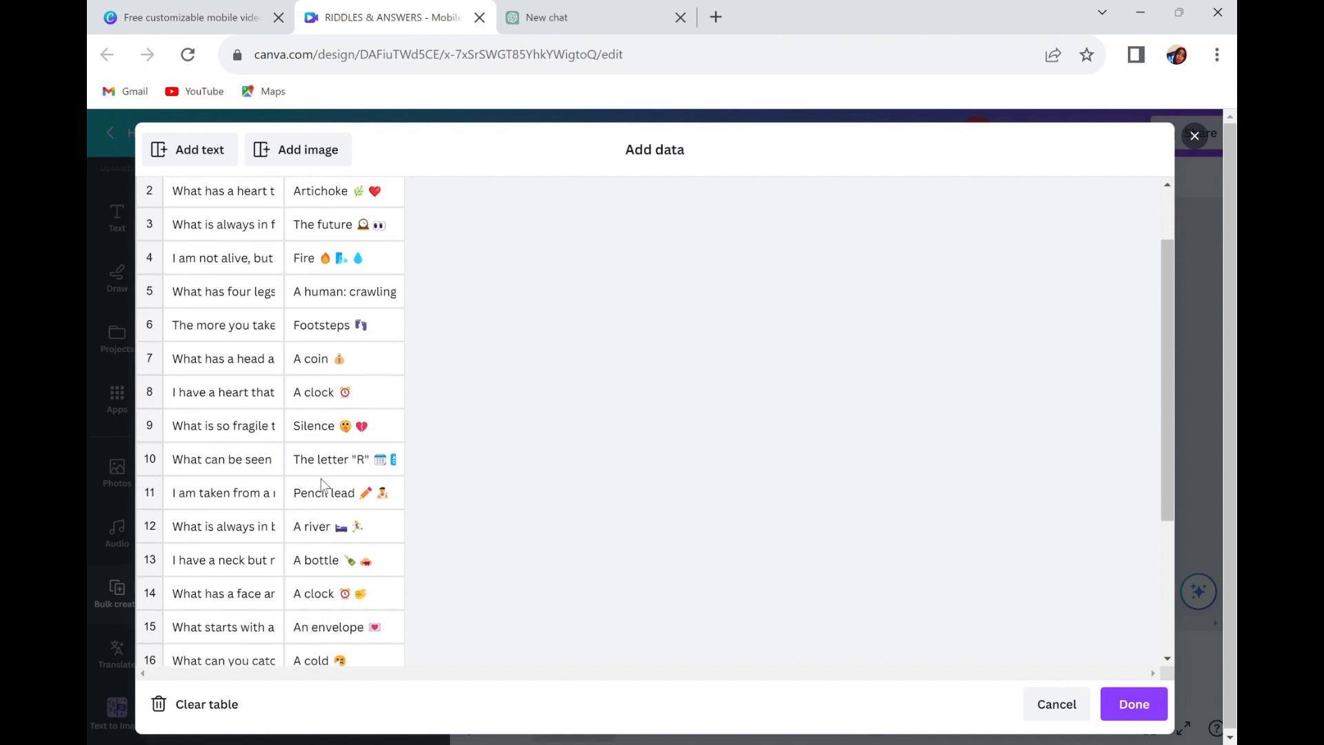
scroll(323, 485, up, 5)
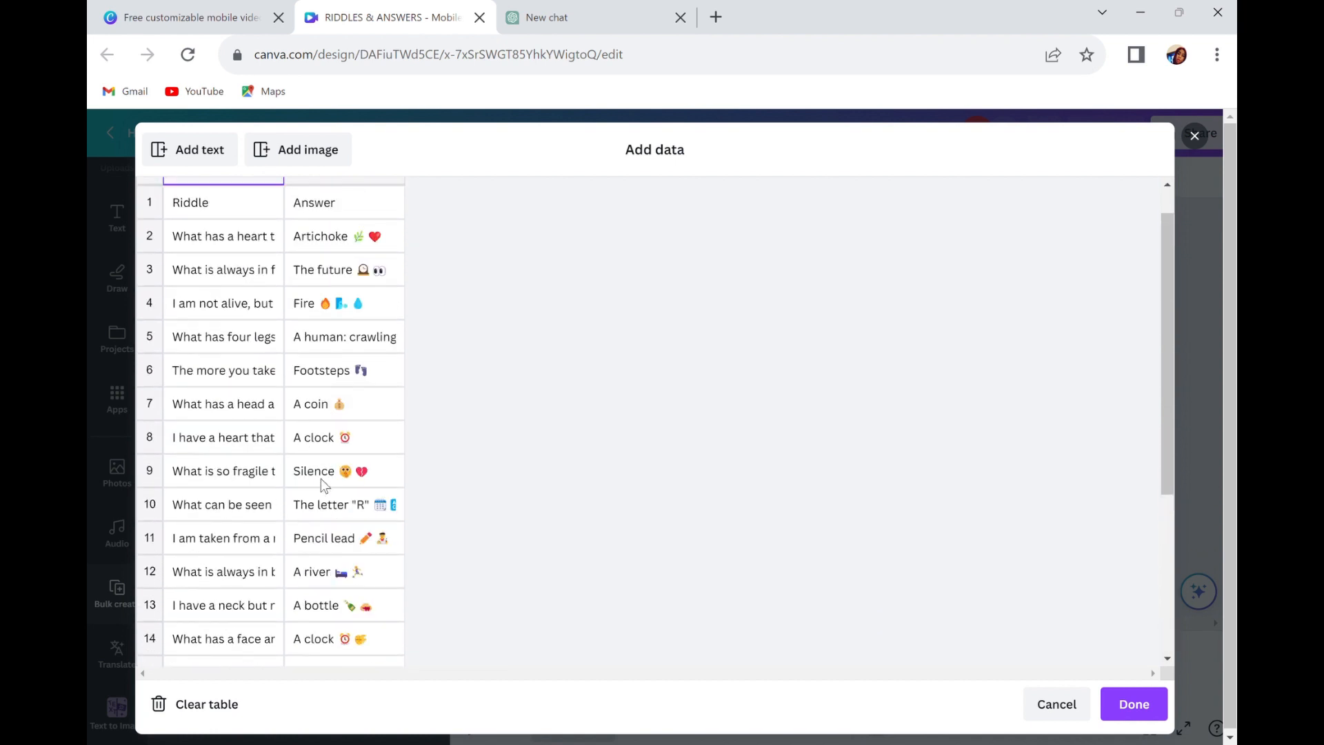
scroll(323, 485, down, 3)
scroll(323, 485, down, 3)
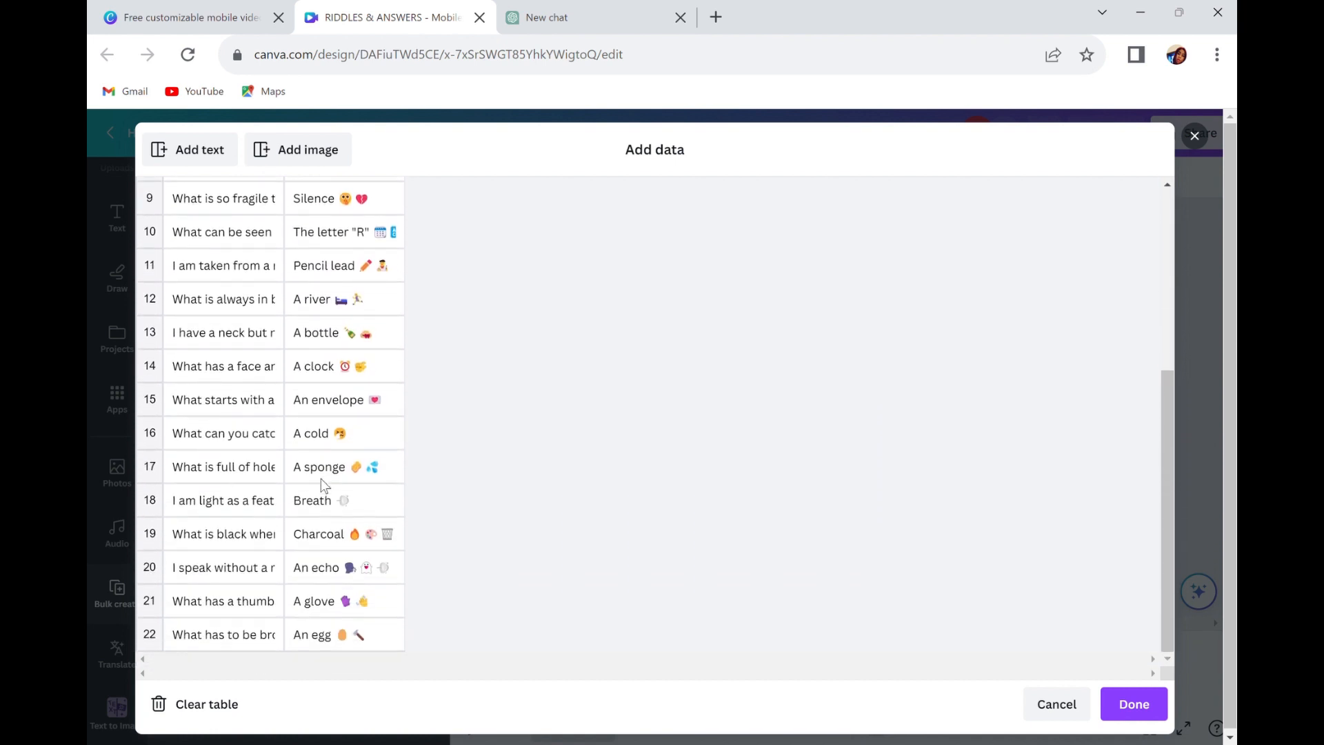
scroll(325, 485, up, 5)
scroll(332, 485, down, 3)
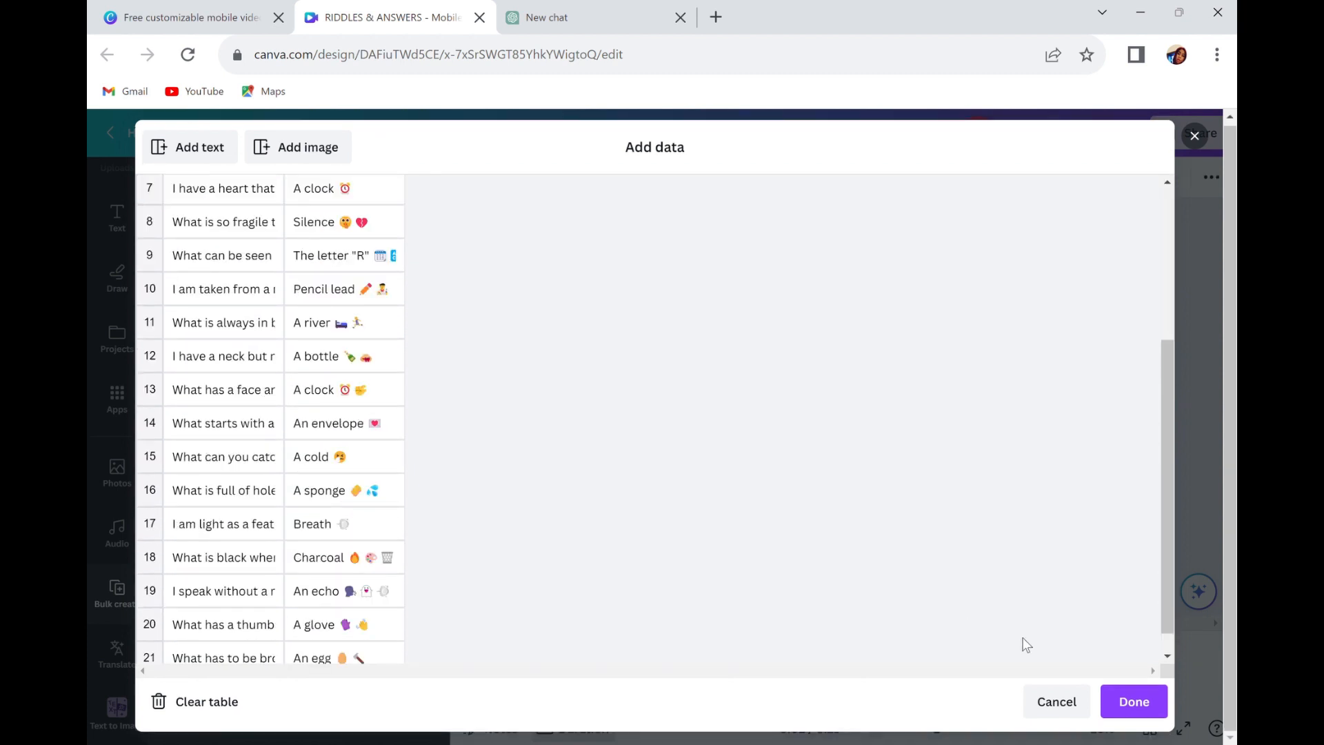
click(1135, 701)
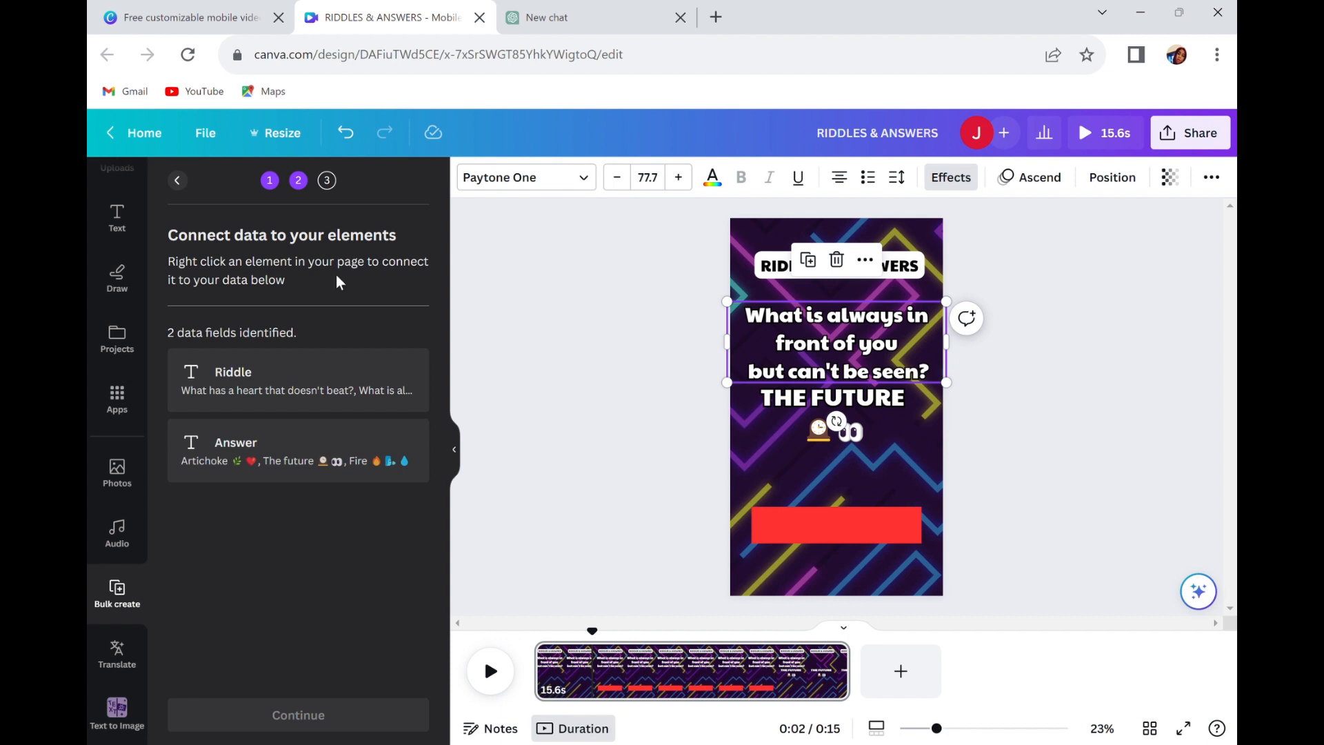
Connect the riddle text element on the page to the Riddle data field.
click(850, 338)
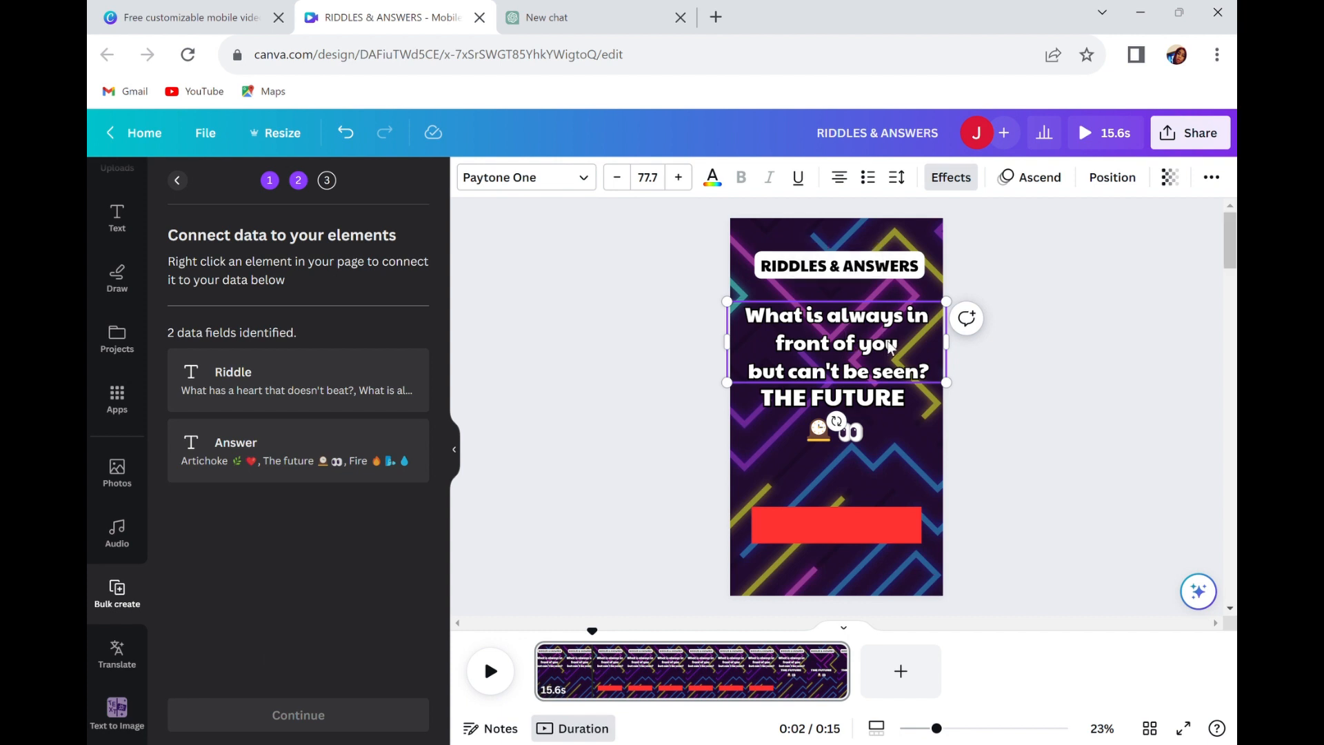
click(707, 436)
click(888, 353)
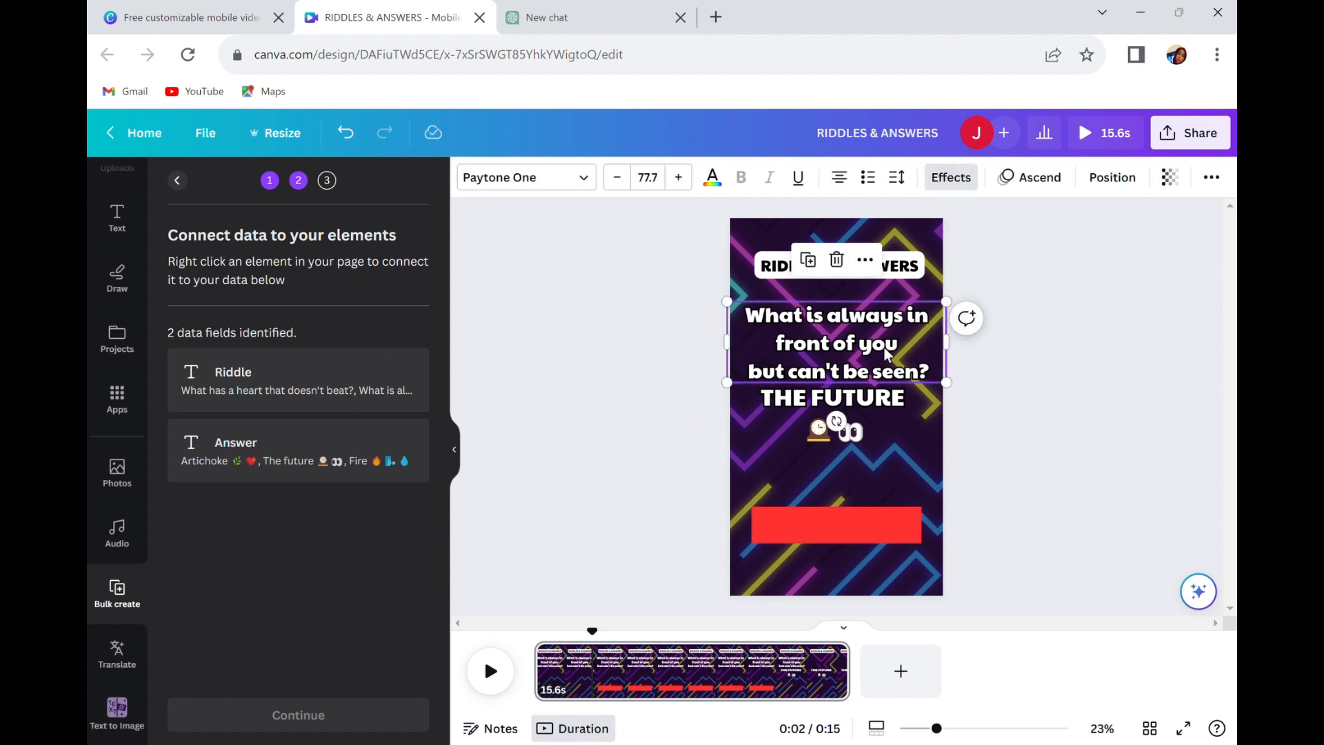
right_click(889, 354)
mouse_move(1090, 574)
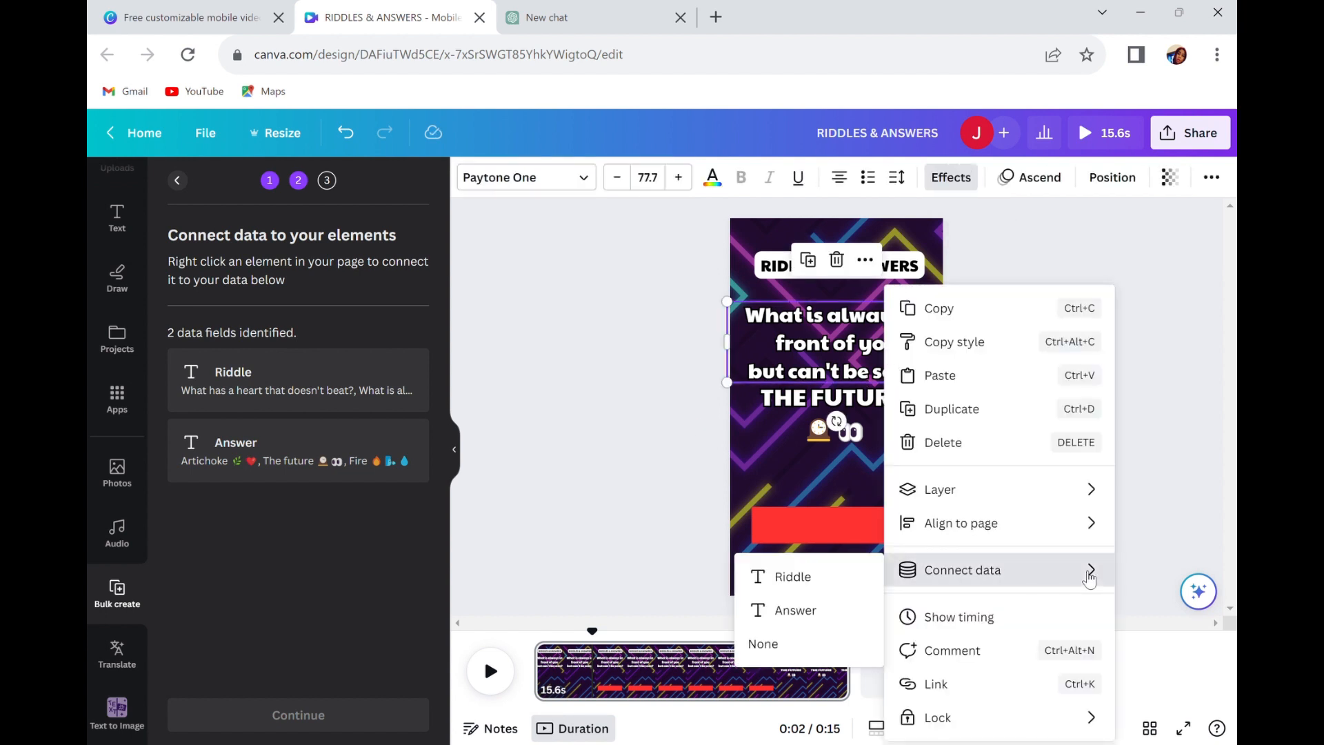
click(823, 581)
Connect the answer text to the Answer data field and generate all 21 pages.
click(877, 405)
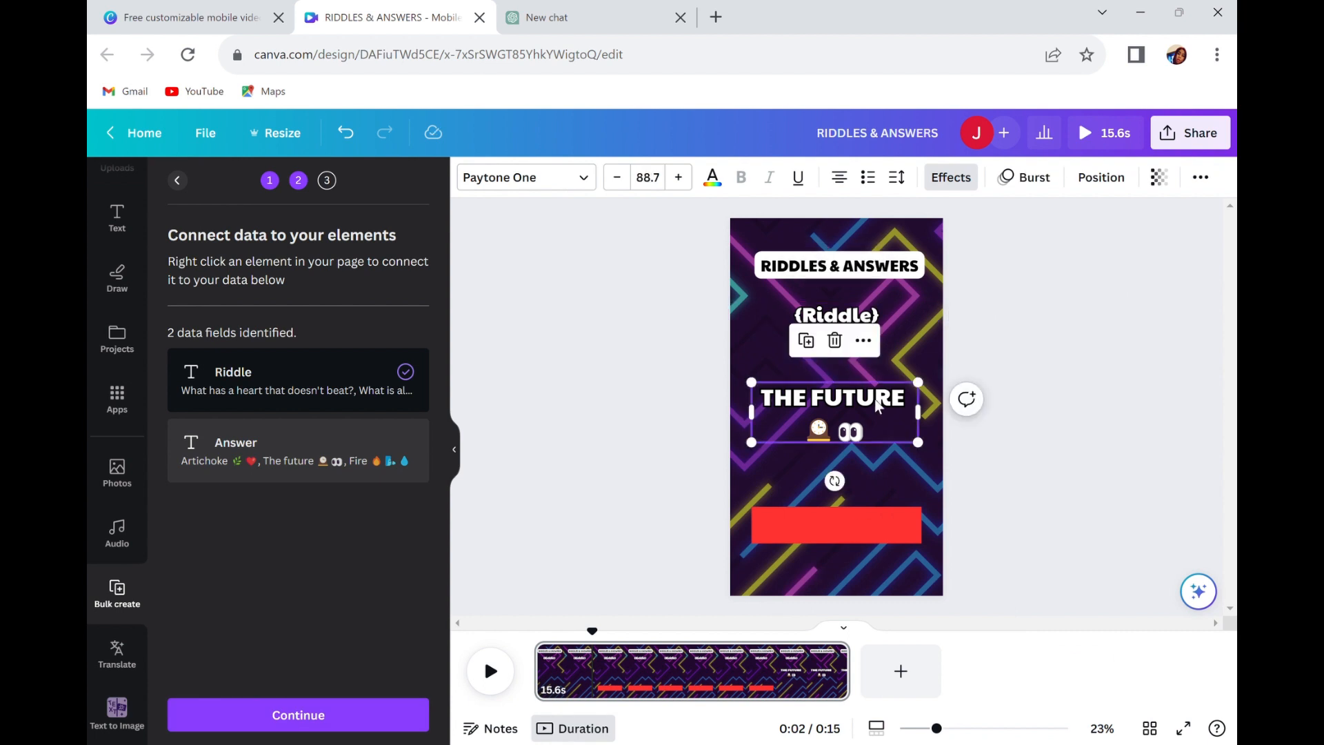
right_click(888, 409)
mouse_move(1028, 581)
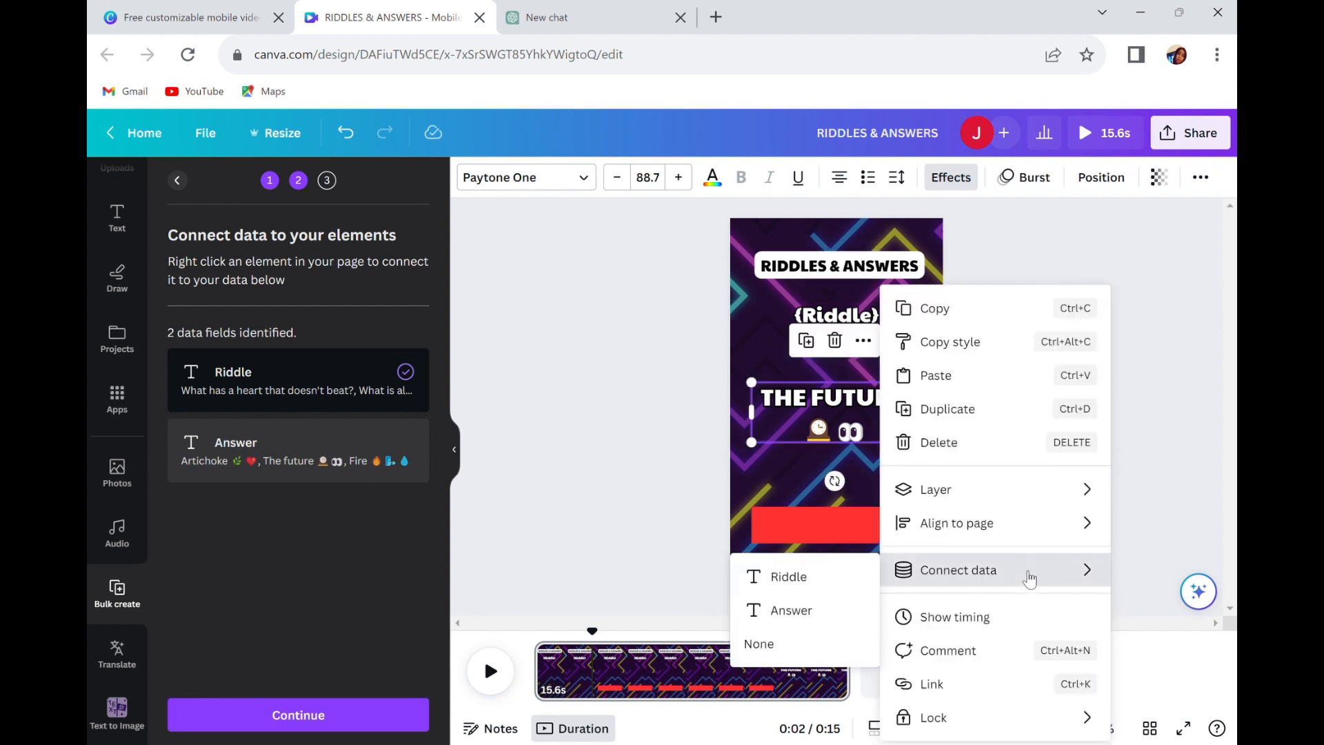
click(832, 612)
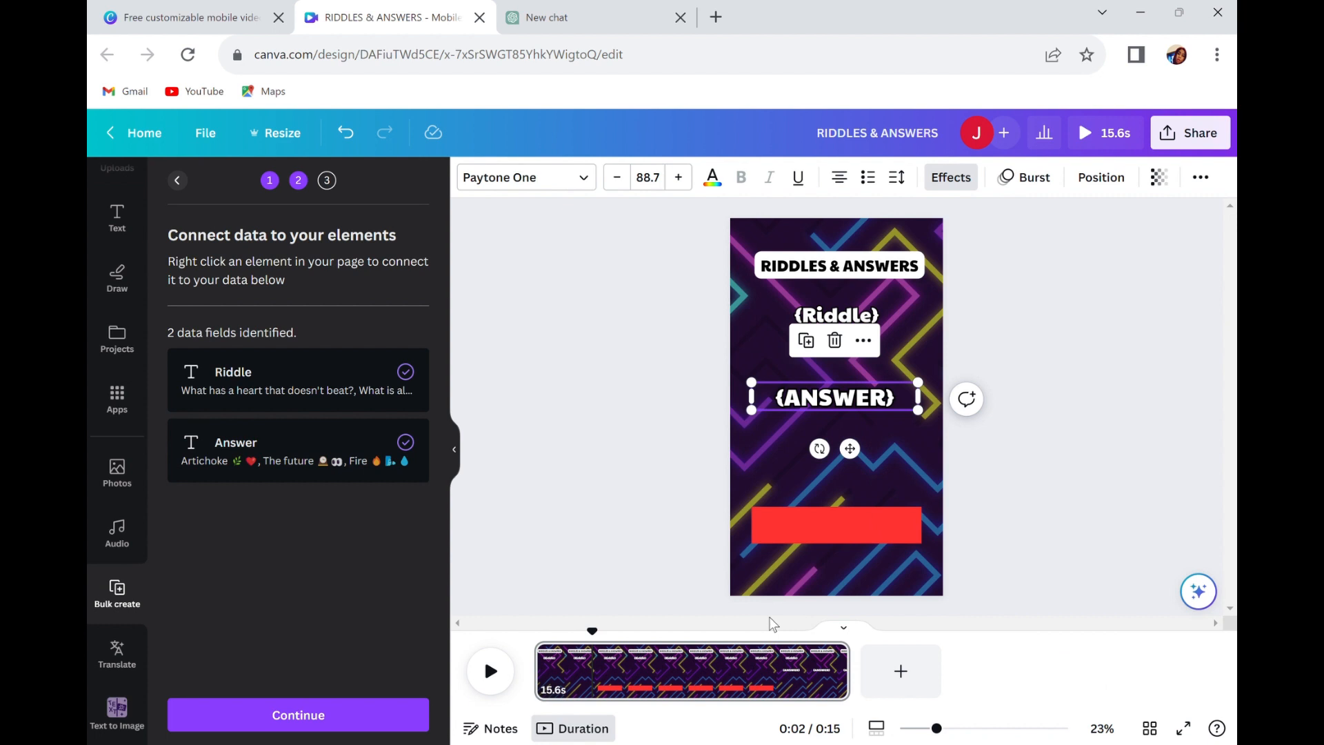
click(273, 712)
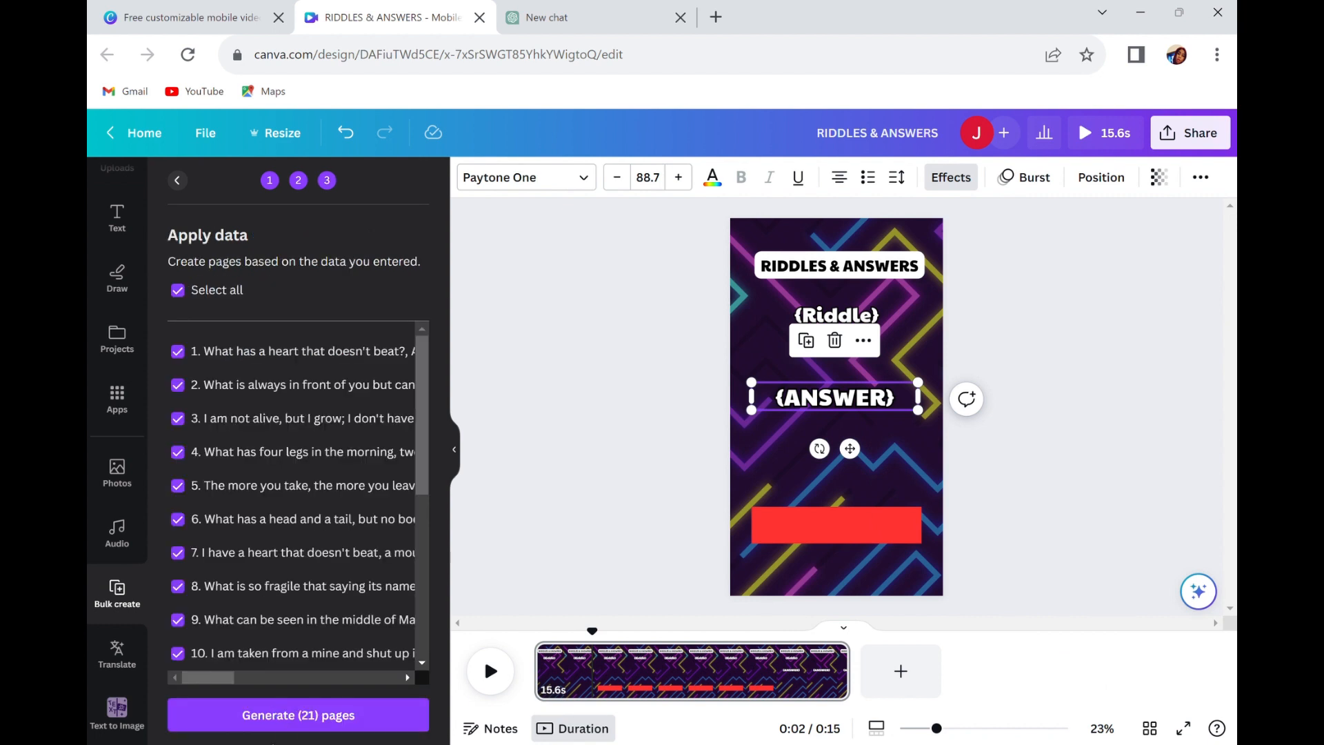
click(280, 717)
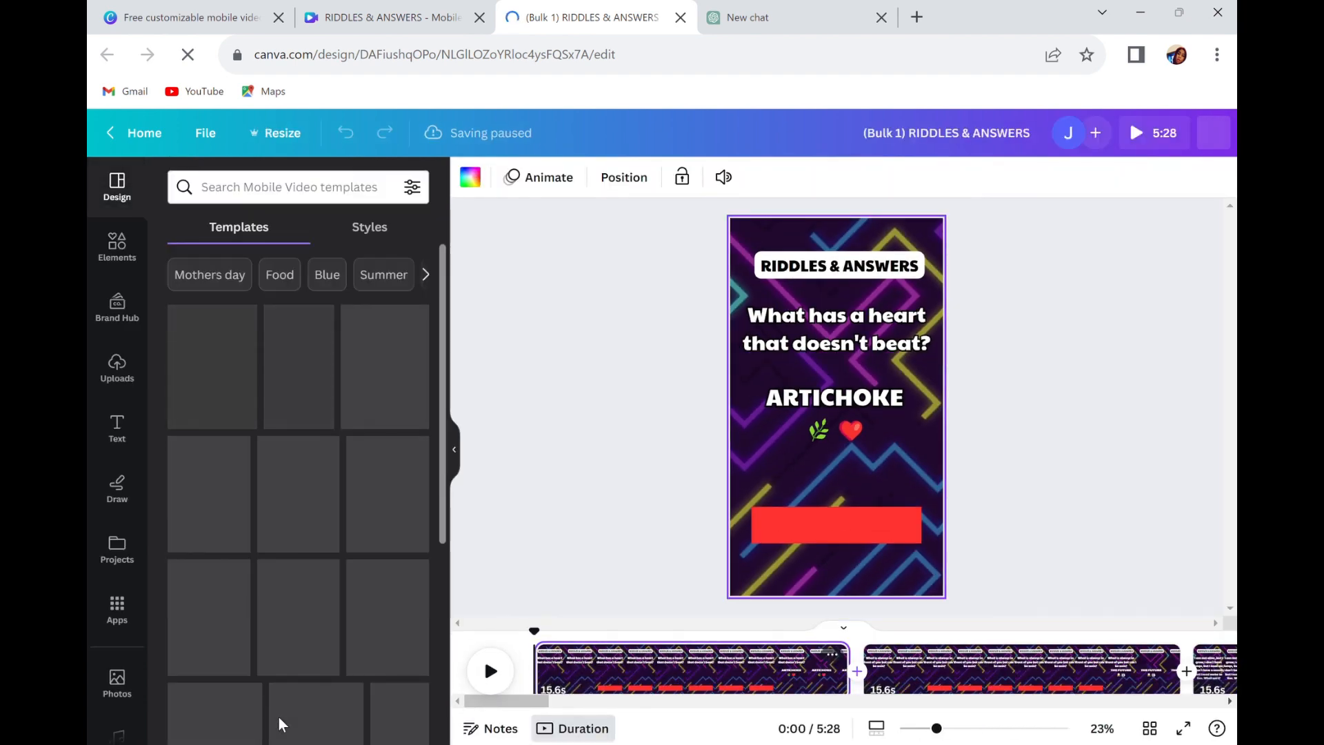
Play the generated riddle pages to review them, pause playback, and return to the first page.
click(491, 670)
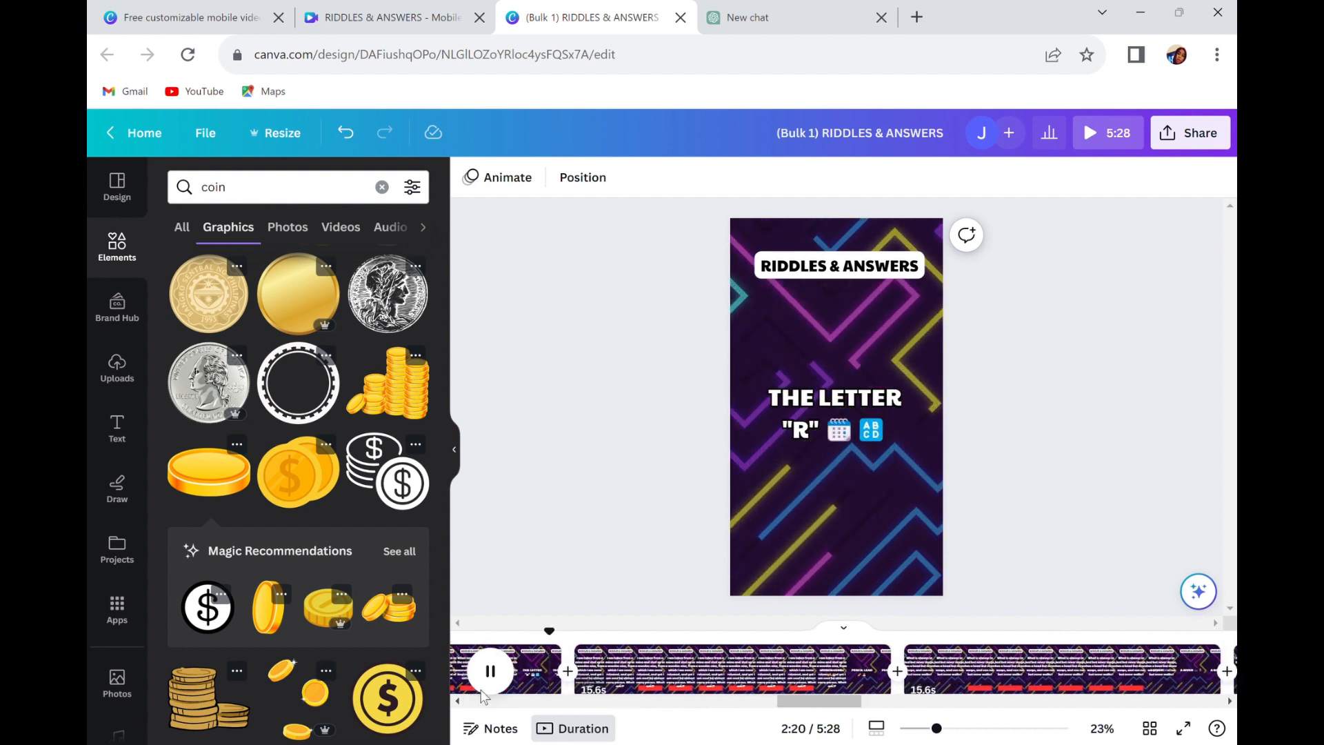
click(490, 672)
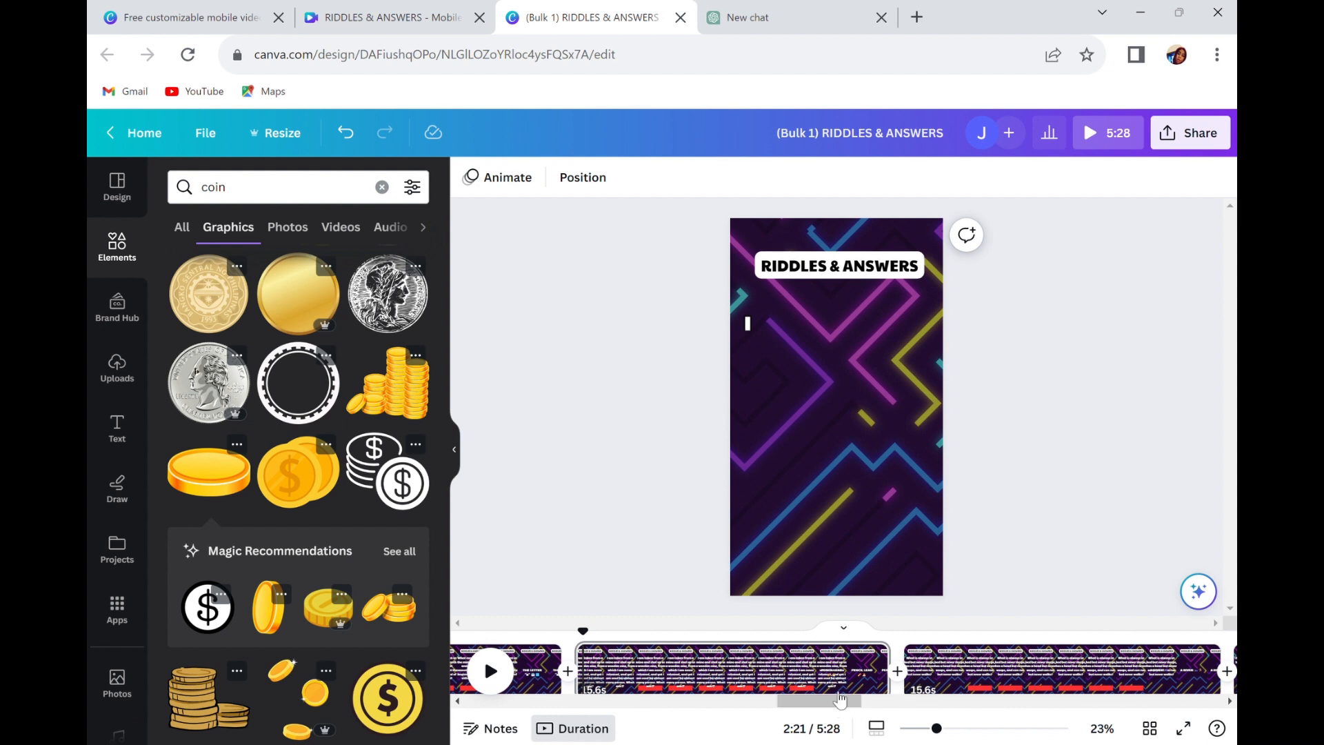
drag(819, 705, 546, 726)
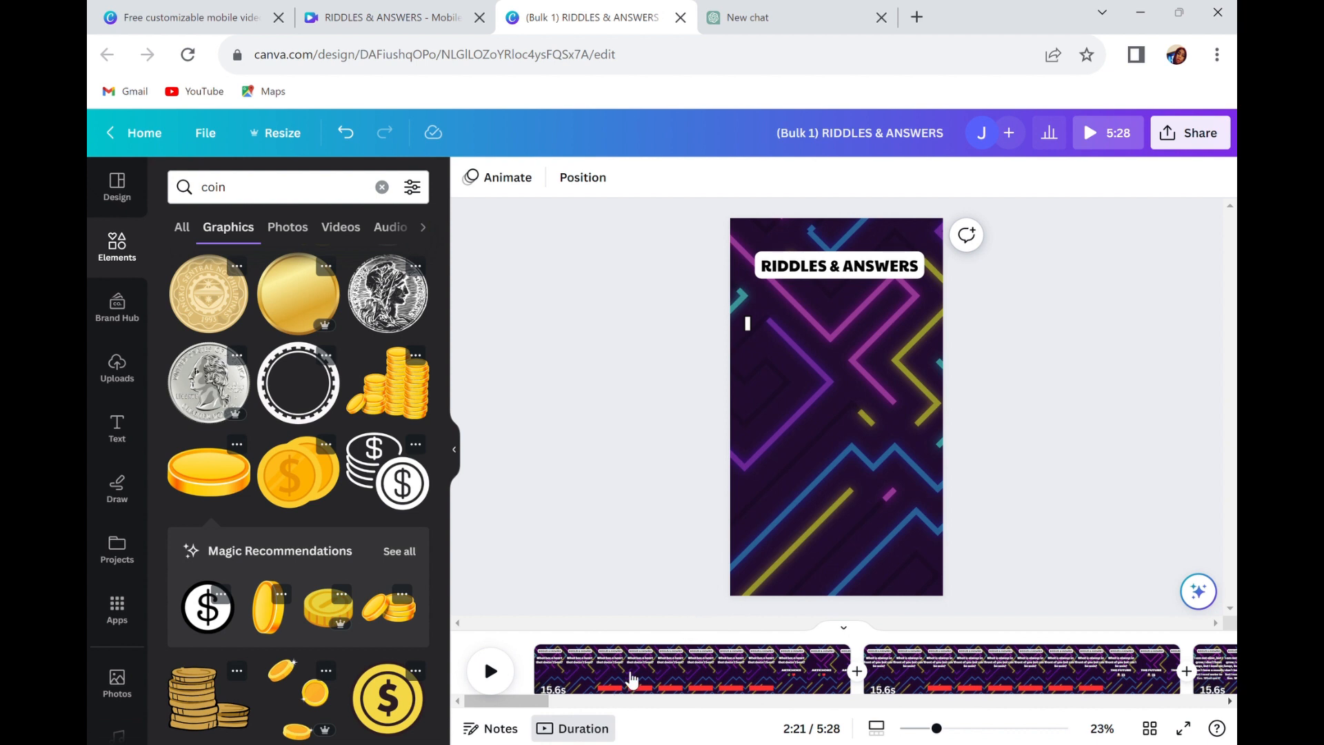
click(633, 681)
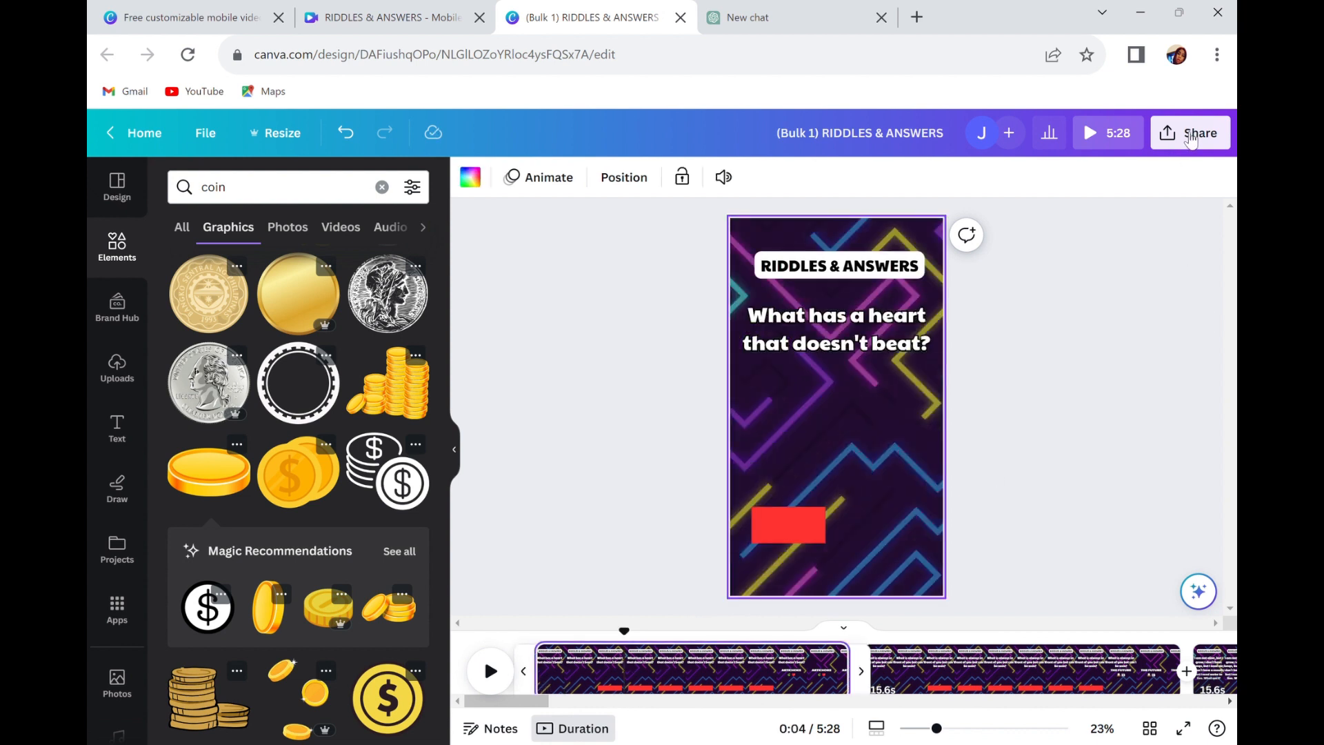
Download only page 1 of the bulk design as an MP4 video at 1080p.
click(1190, 137)
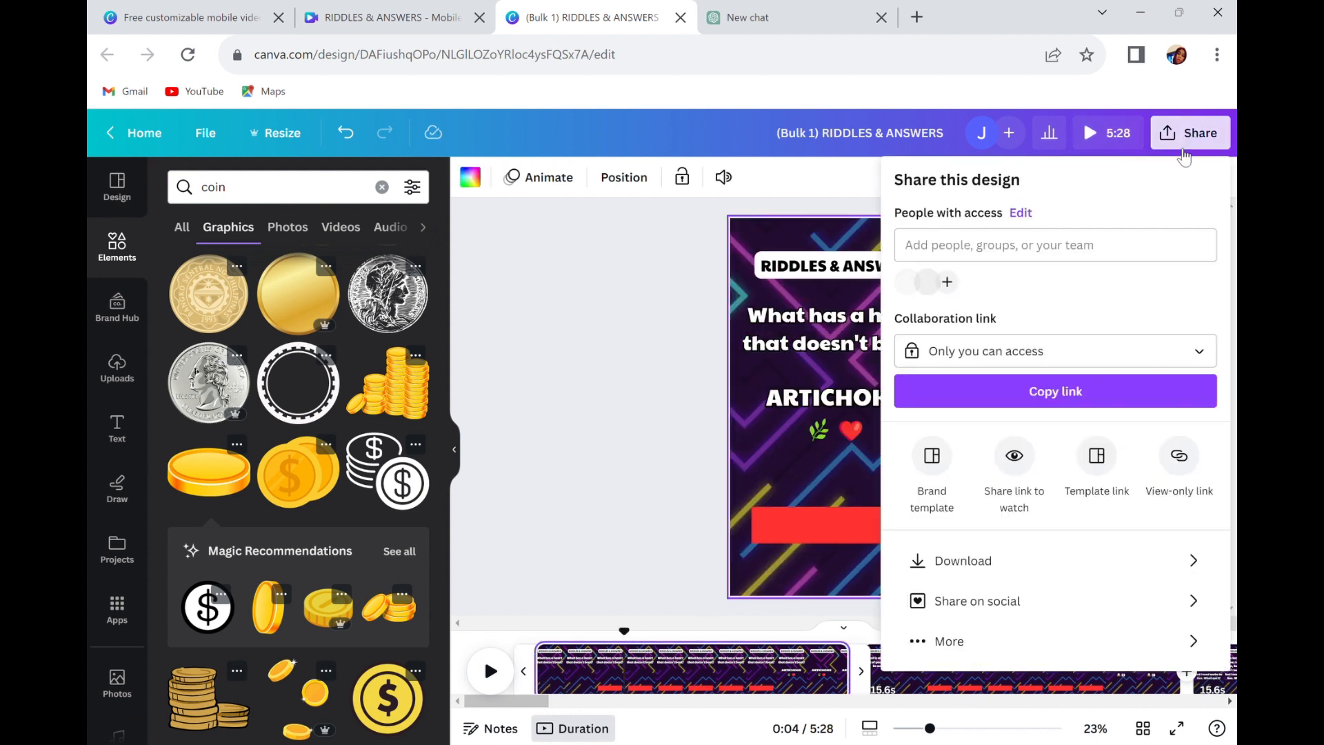
click(996, 562)
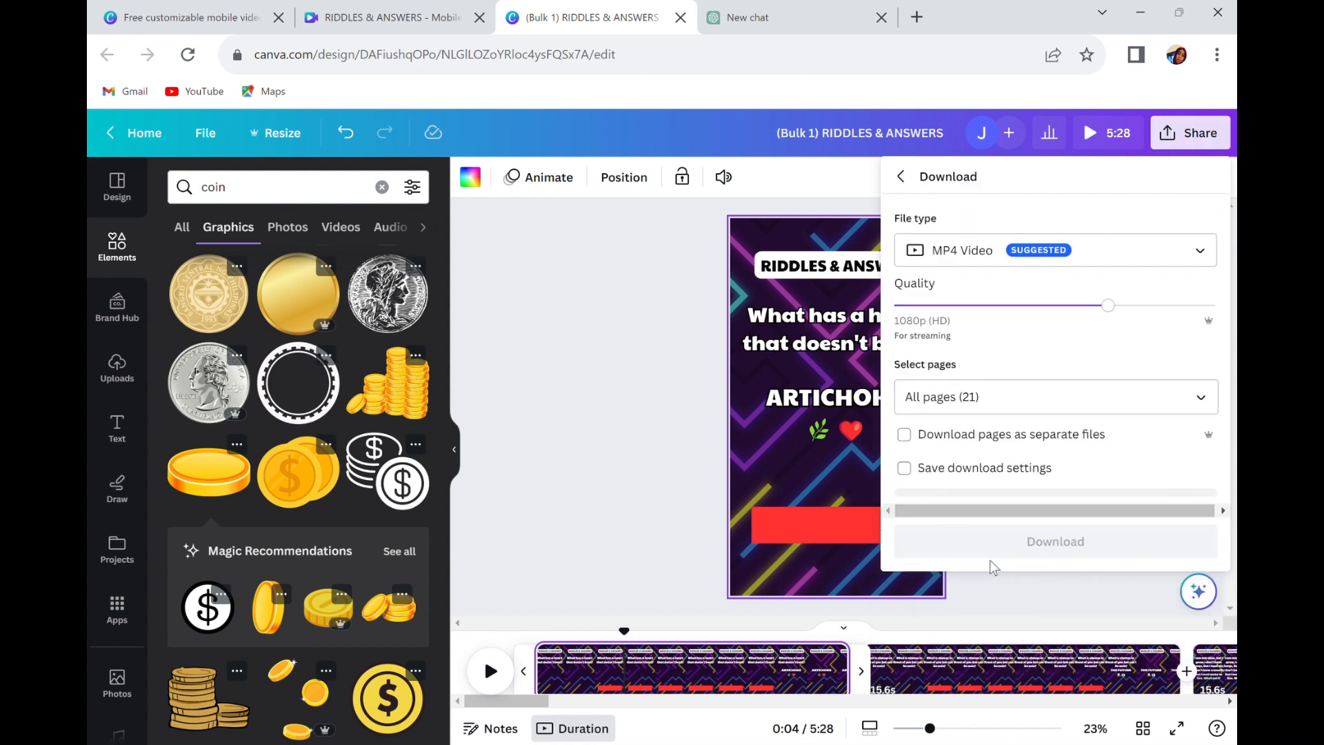
click(1201, 398)
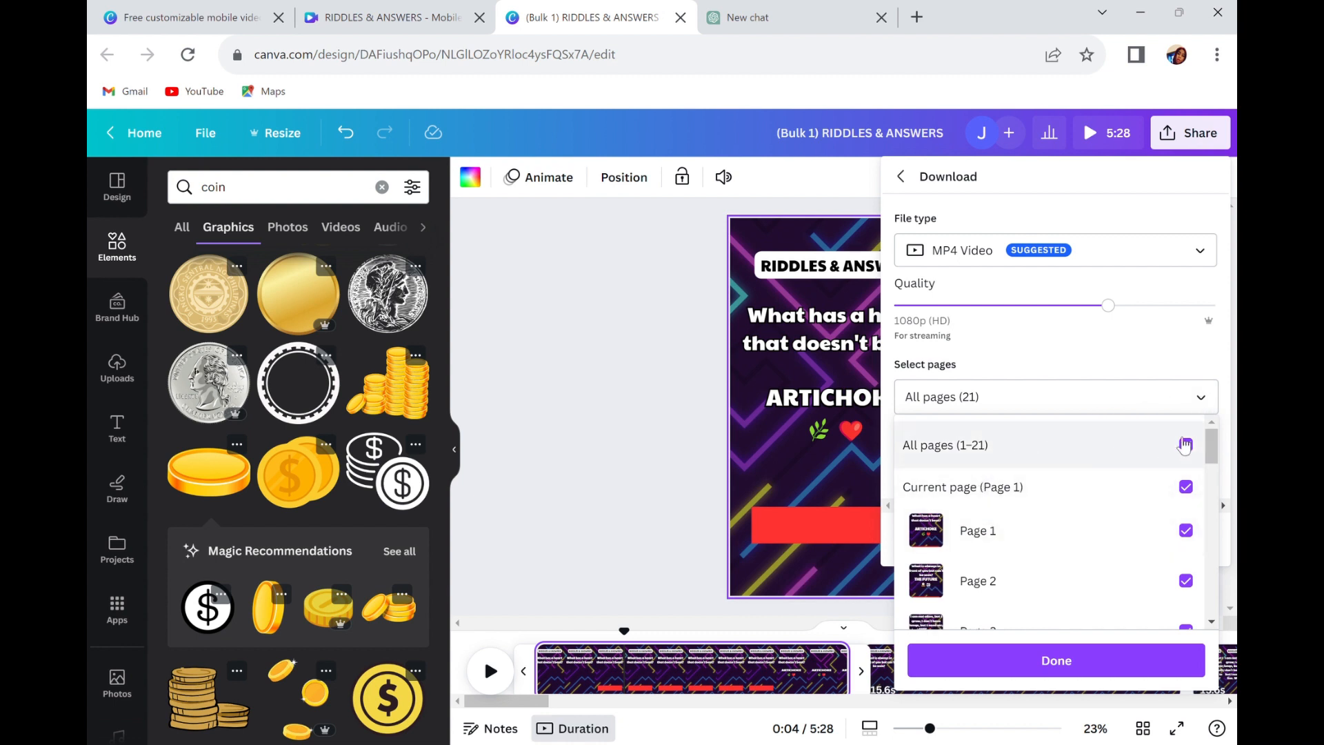
scroll(1185, 442, down, 3)
scroll(1186, 455, up, 3)
click(1187, 445)
click(1186, 531)
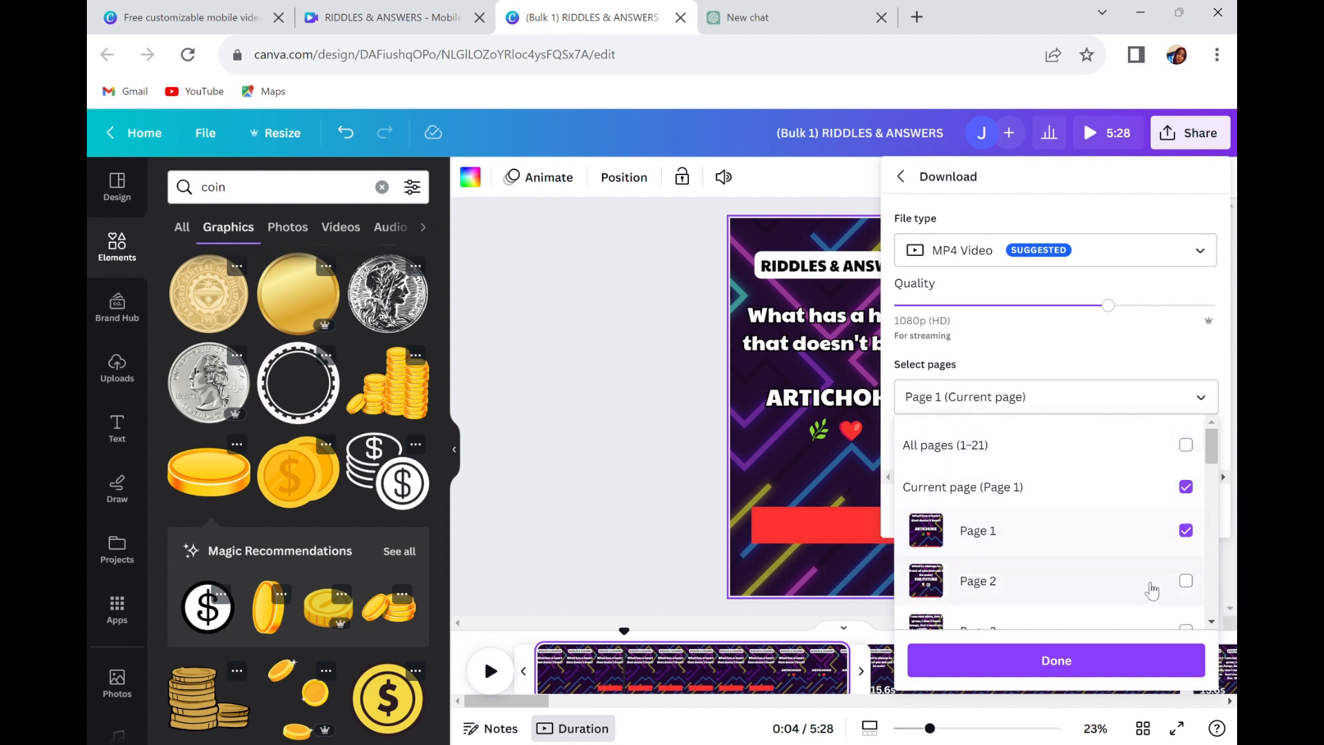
click(1074, 668)
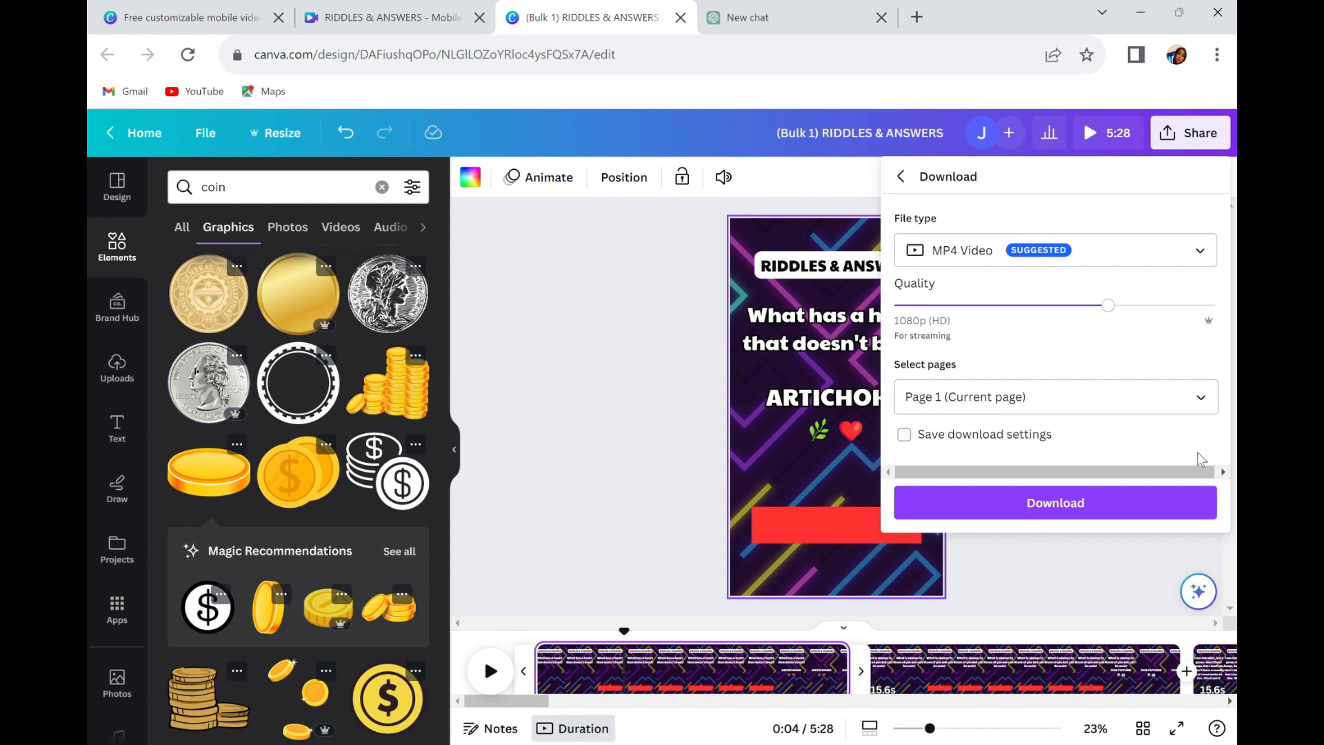
click(1125, 513)
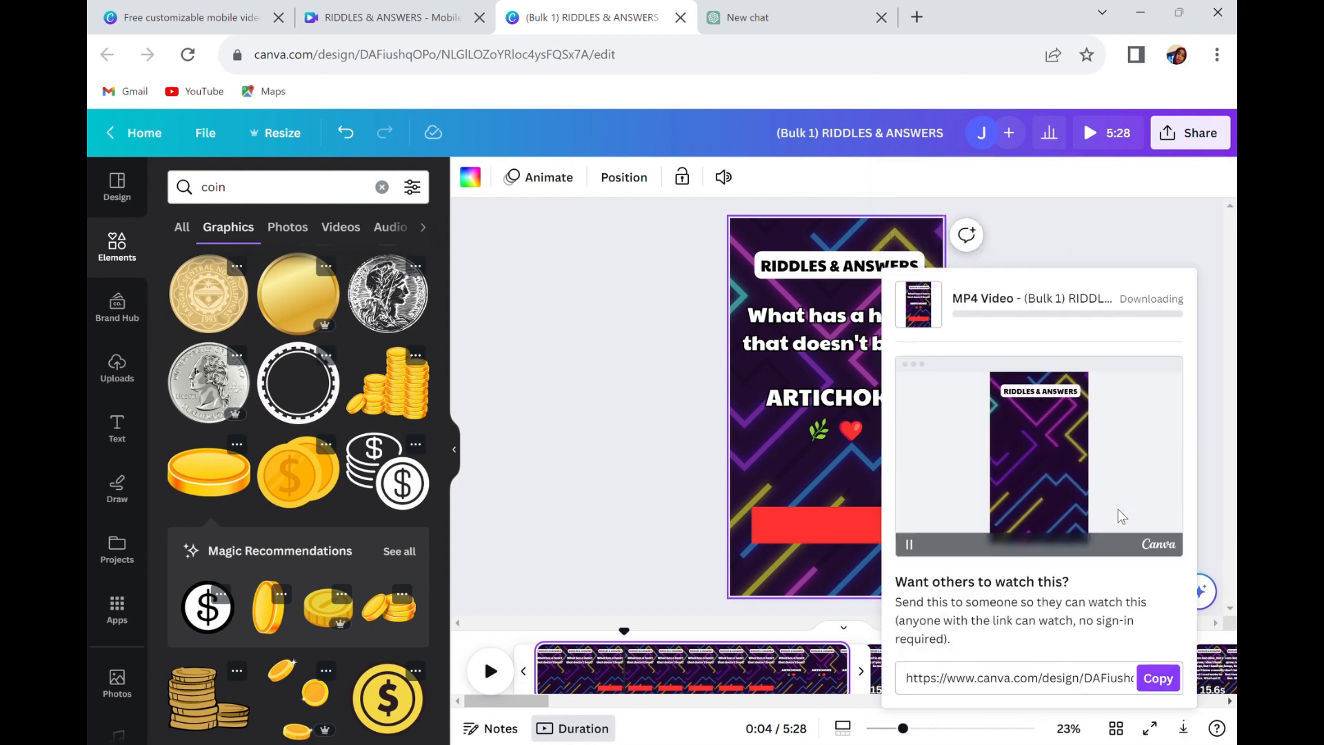
Set the Download pages as separate files option for all 21 pages, and close the download settings.
click(1209, 131)
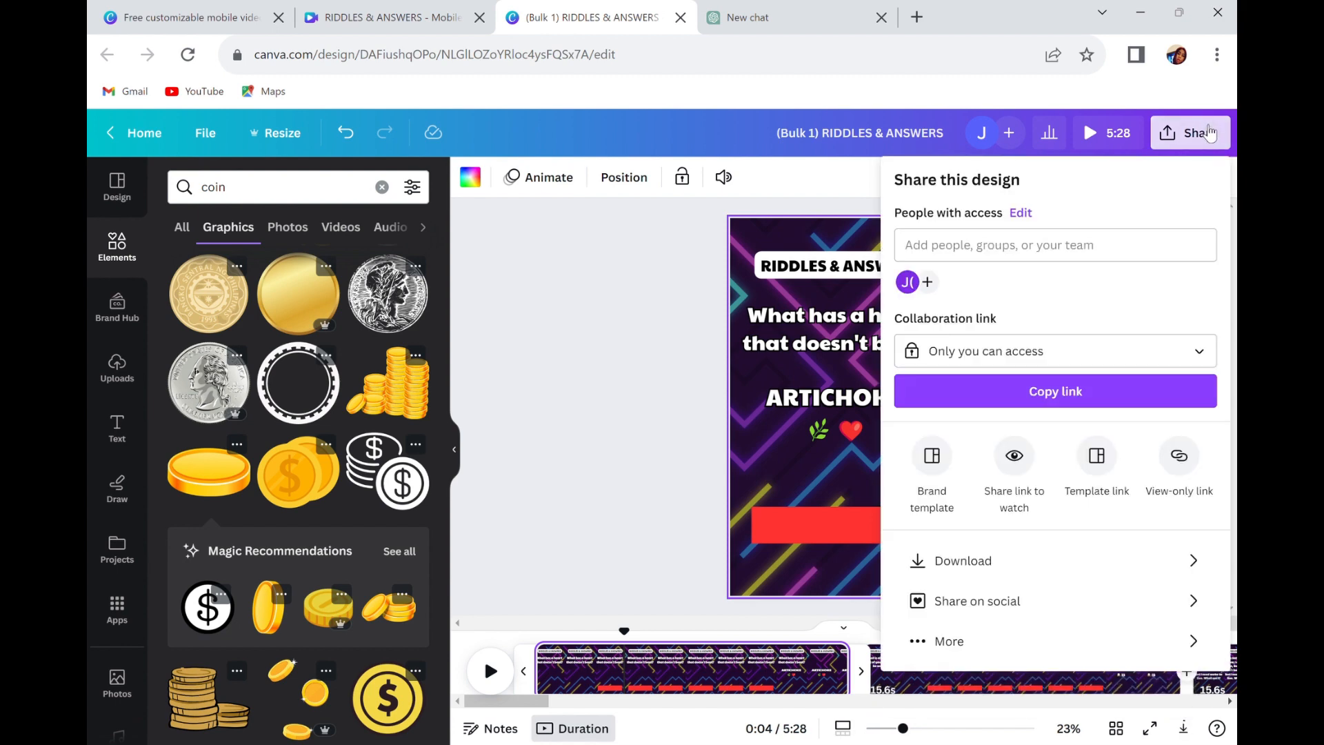
click(981, 562)
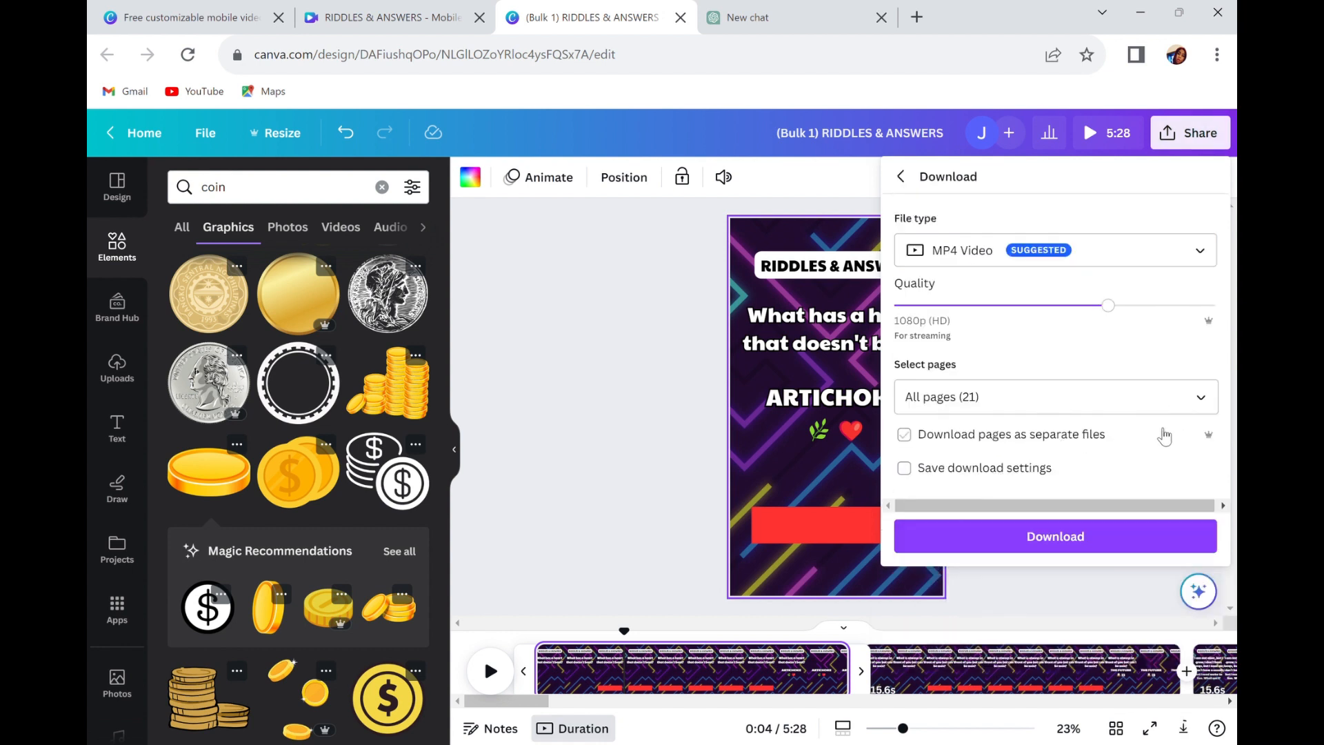
click(907, 436)
click(656, 366)
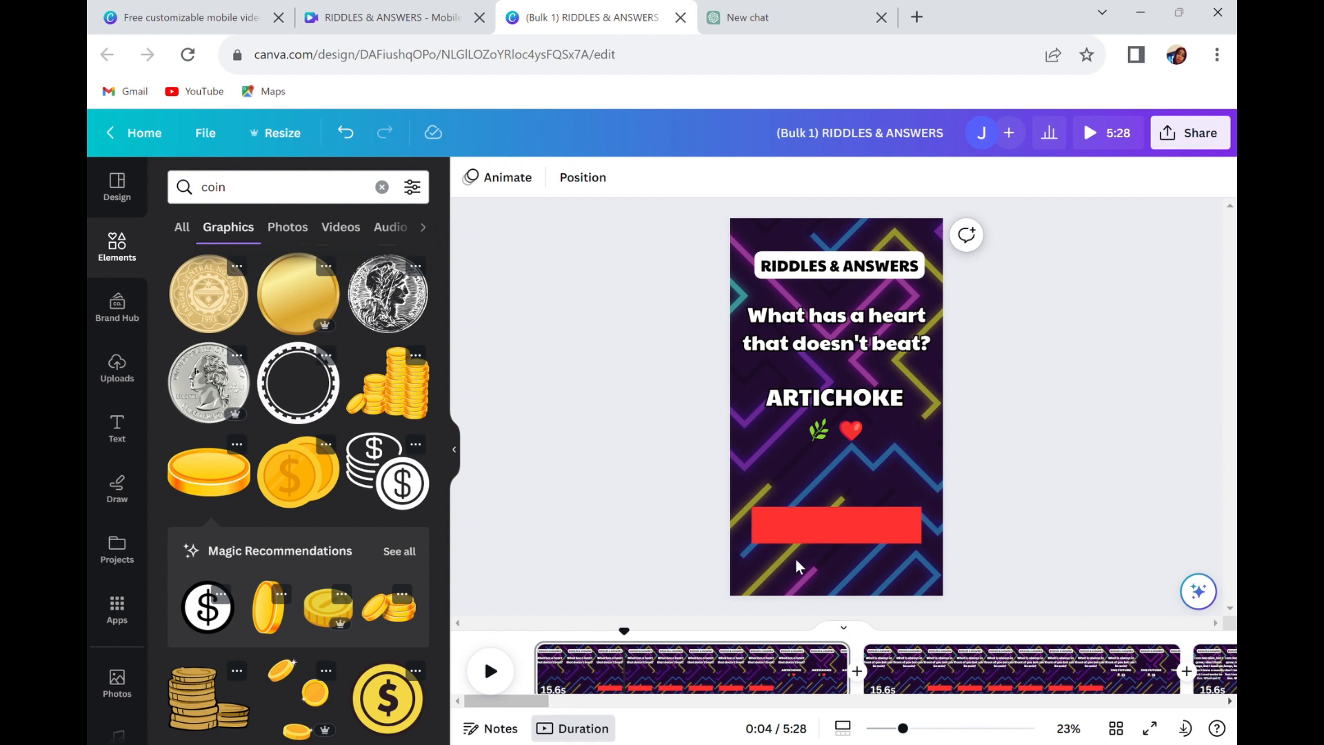
Go to the second riddle page and examine how its riddle and answer text fit.
scroll(981, 494, down, 1)
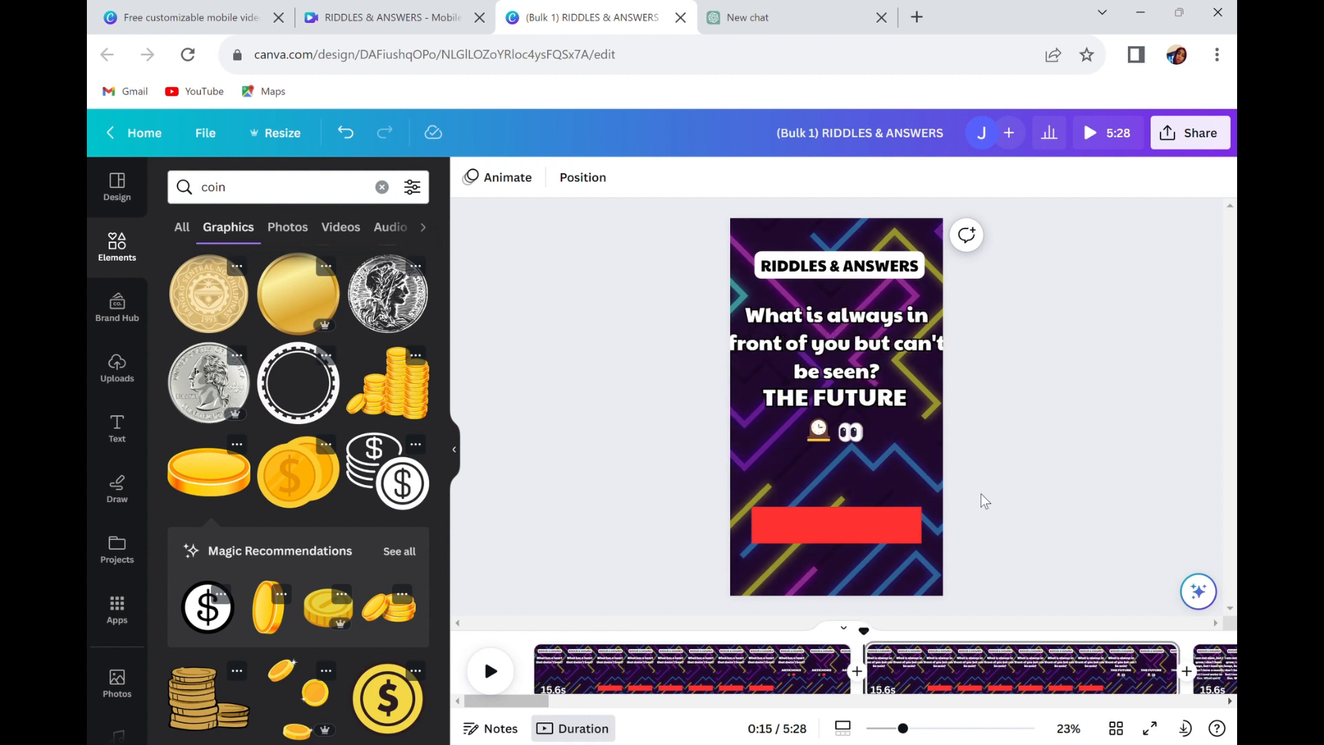